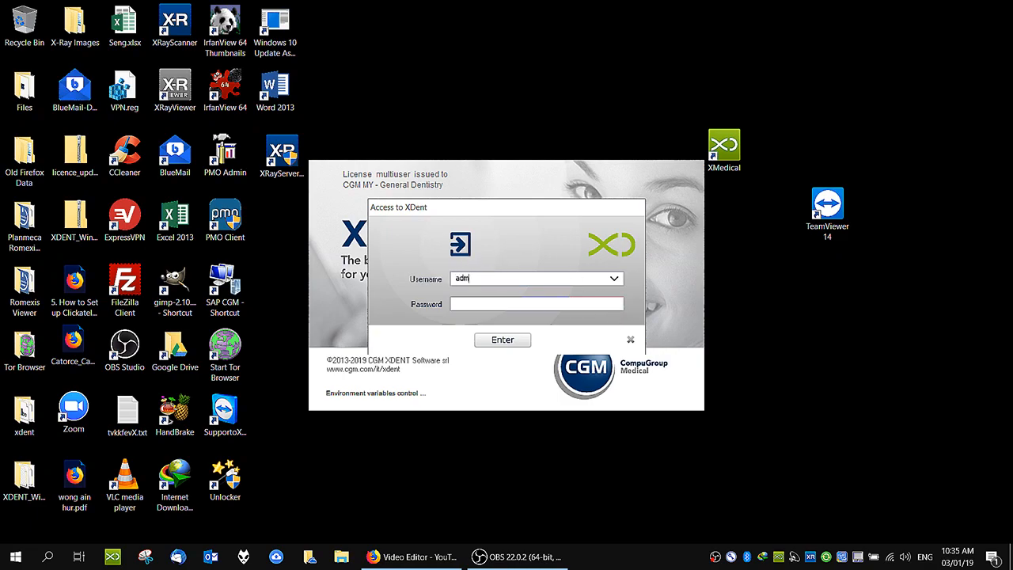
Step: Log in to XDent with the admin account by entering the account password
{"action": "type", "text": "********"}
{"action": "key", "text": "Return"}
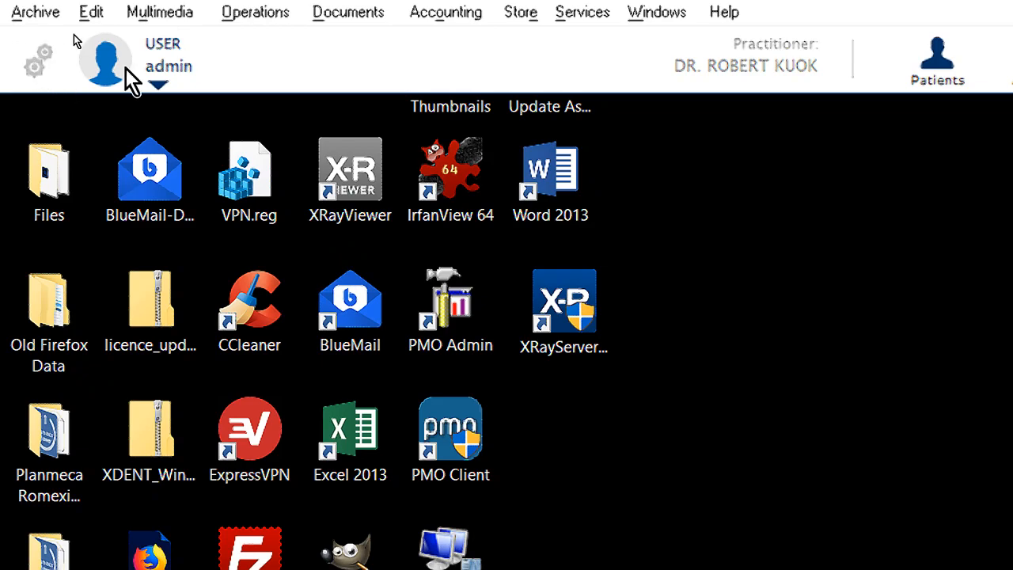
Step: View the fields for changing the current user, then collapse them without switching accounts
{"action": "left_click", "coordinate": [168, 67]}
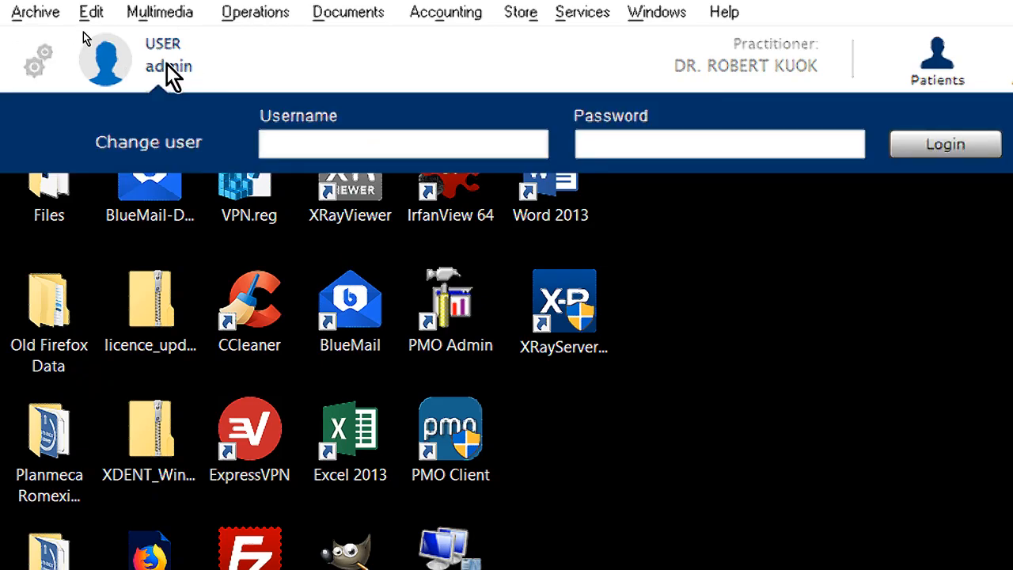
{"action": "left_click", "coordinate": [168, 67]}
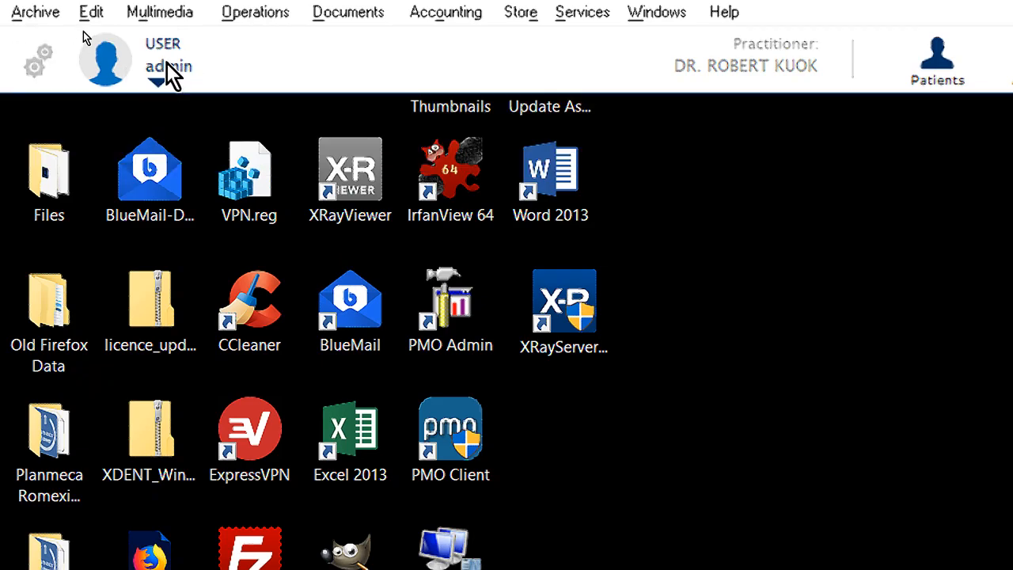
{"action": "left_click", "coordinate": [166, 67]}
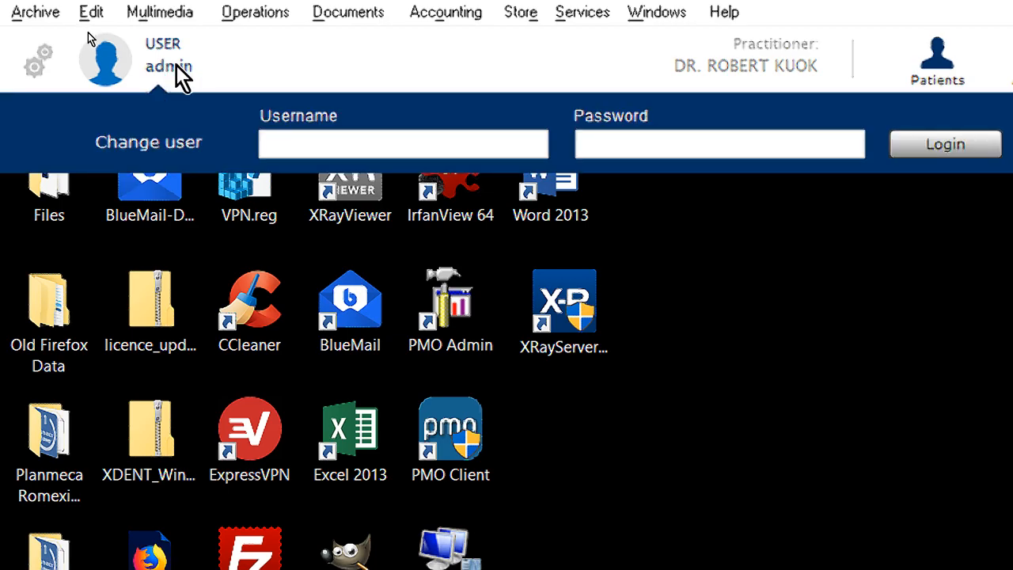
{"action": "left_click", "coordinate": [177, 68]}
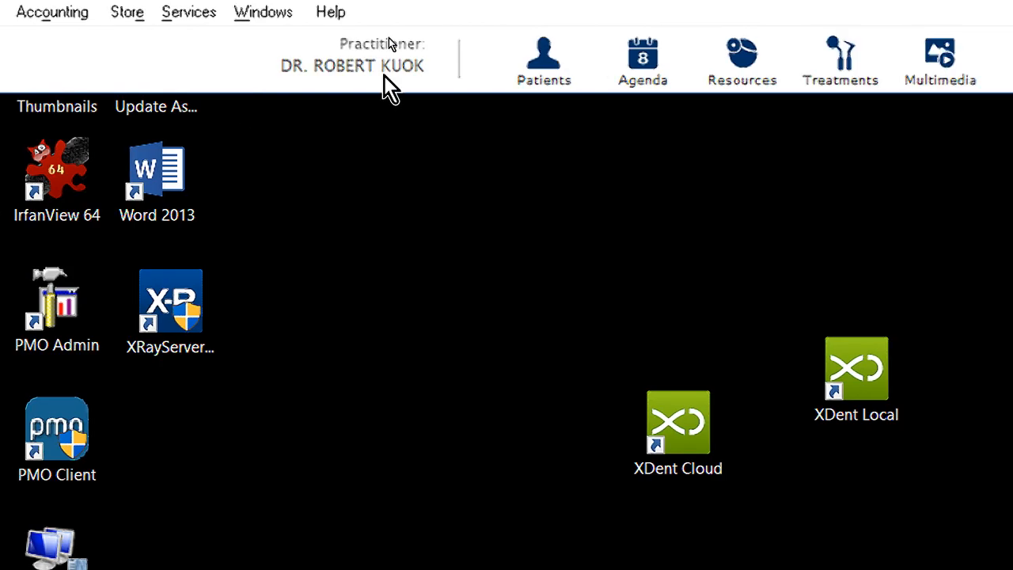
Step: View the list of active practitioners and close it without changing the selection
{"action": "left_click", "coordinate": [400, 57]}
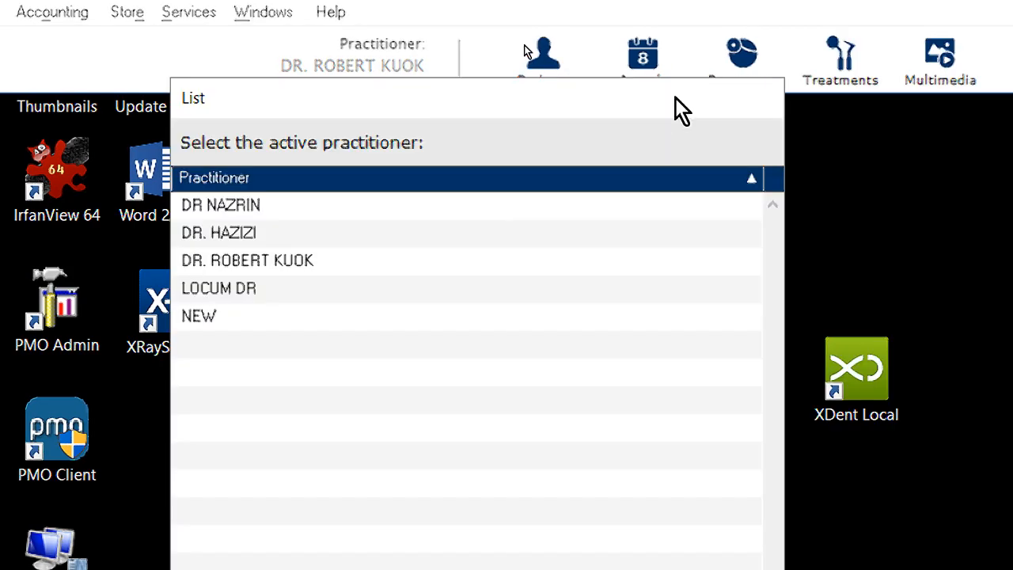
{"action": "left_click_drag", "start_coordinate": [675, 97], "coordinate": [465, 10]}
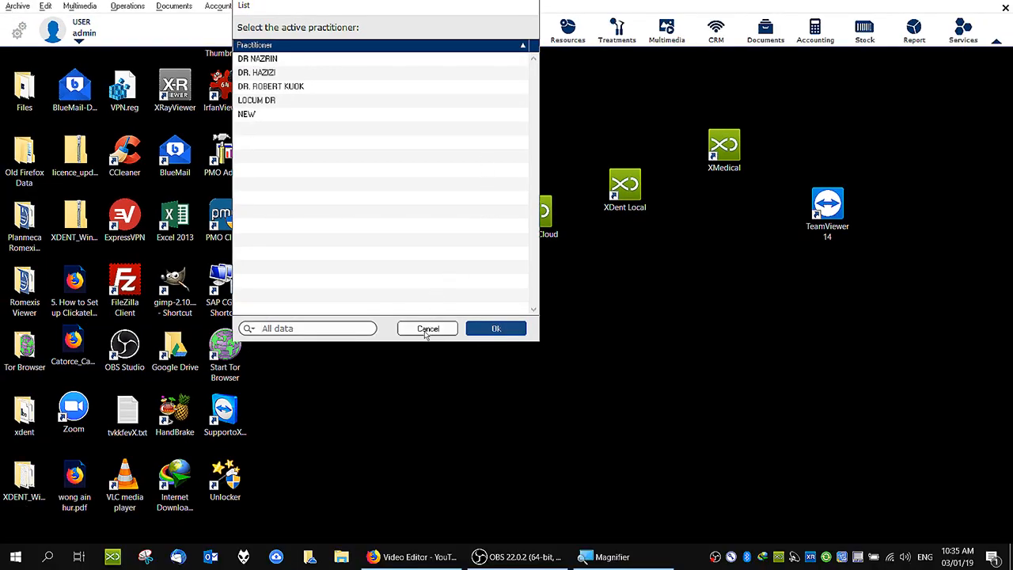
{"action": "left_click", "coordinate": [424, 328]}
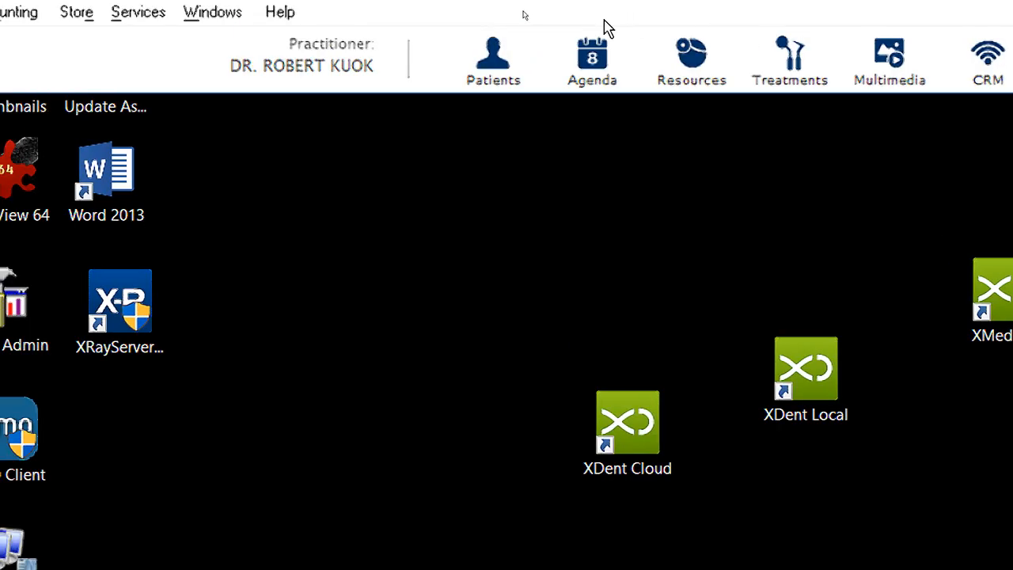
Step: Open the list of patients and start a new patient record
{"action": "left_click", "coordinate": [484, 68]}
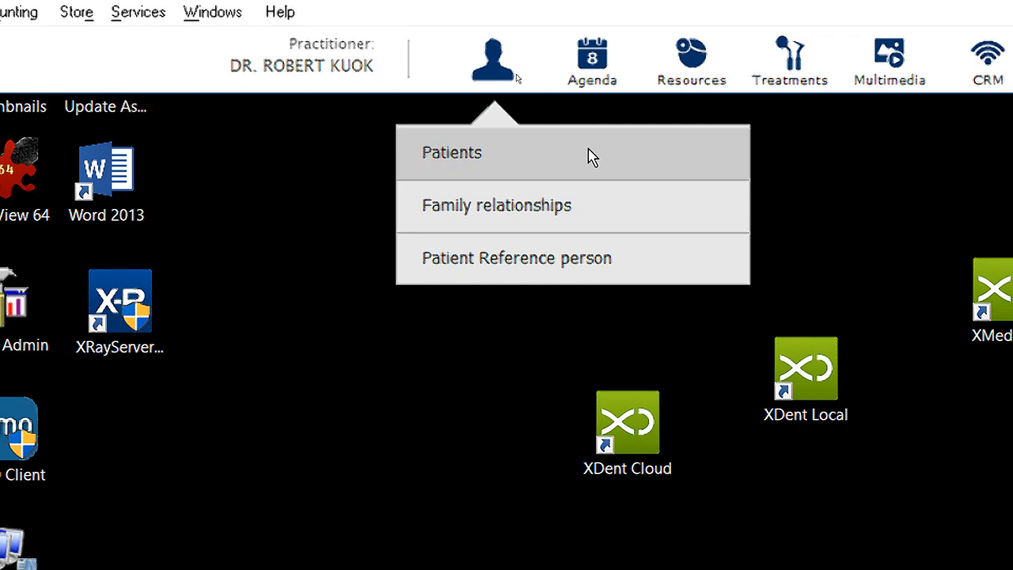
{"action": "left_click", "coordinate": [549, 154]}
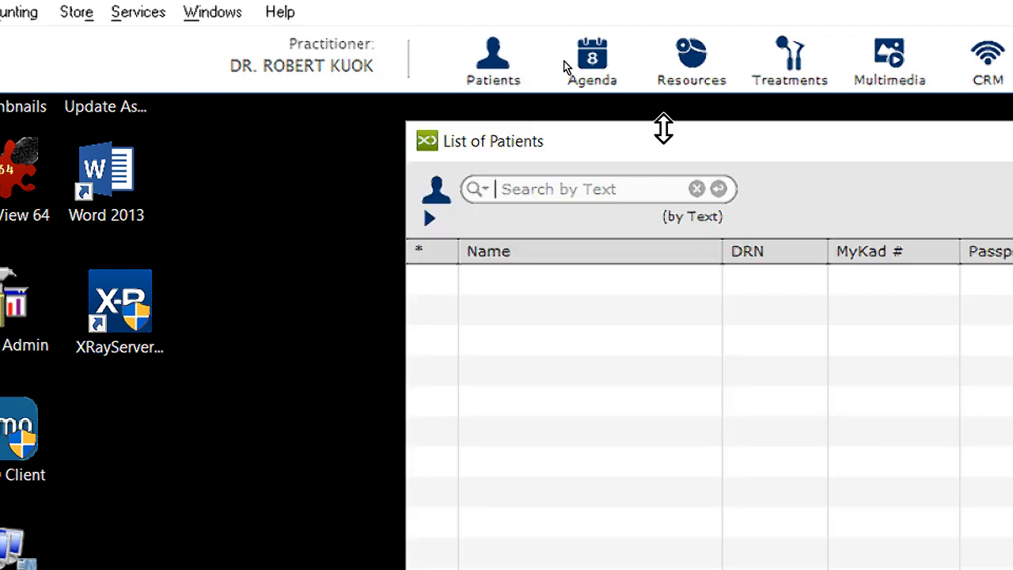
{"action": "left_click_drag", "start_coordinate": [705, 144], "coordinate": [440, 122]}
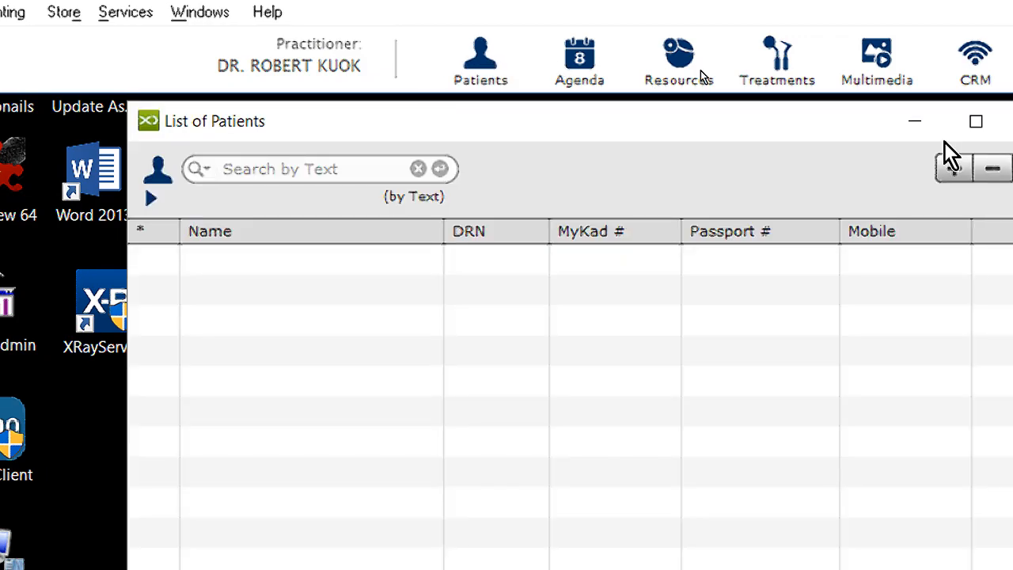
{"action": "left_click_drag", "start_coordinate": [950, 155], "coordinate": [667, 129]}
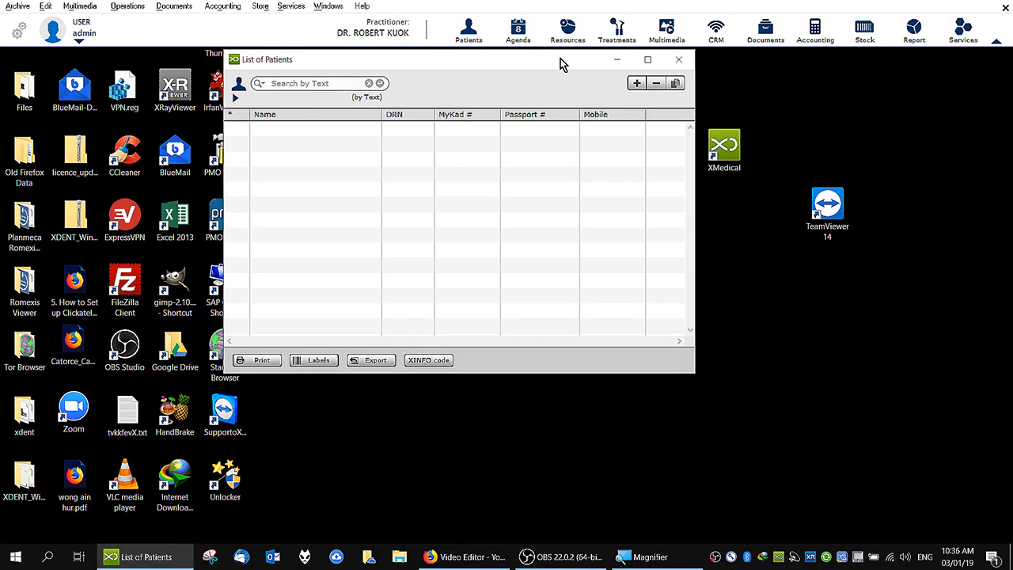
{"action": "left_click", "coordinate": [636, 83]}
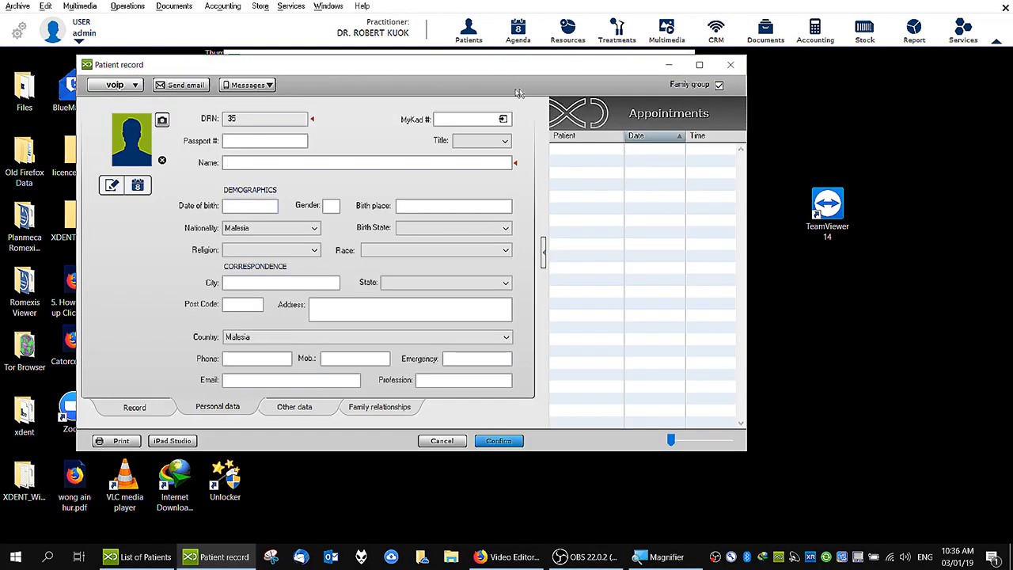
{"action": "left_click_drag", "start_coordinate": [487, 65], "coordinate": [563, 84]}
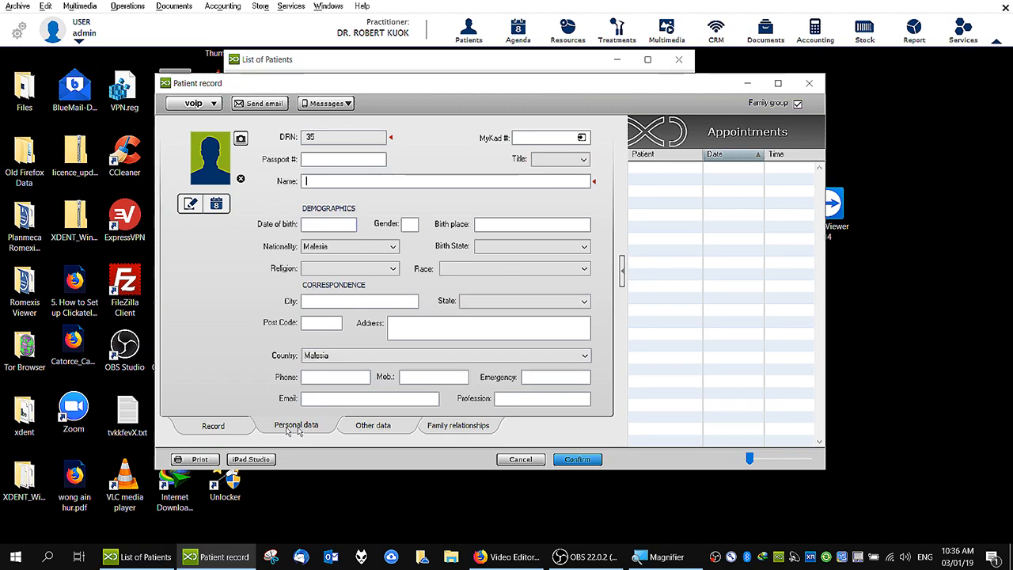
Step: Try to open the clinical data from the new patient's record and confirm the patient data
{"action": "left_click", "coordinate": [213, 425]}
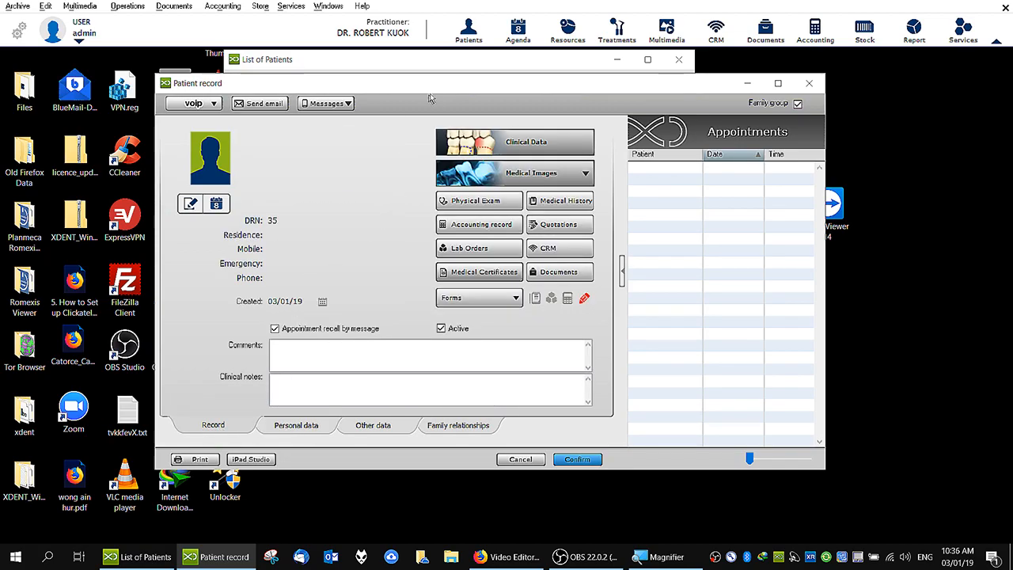
{"action": "left_click_drag", "start_coordinate": [422, 84], "coordinate": [388, 86]}
{"action": "left_click", "coordinate": [510, 151]}
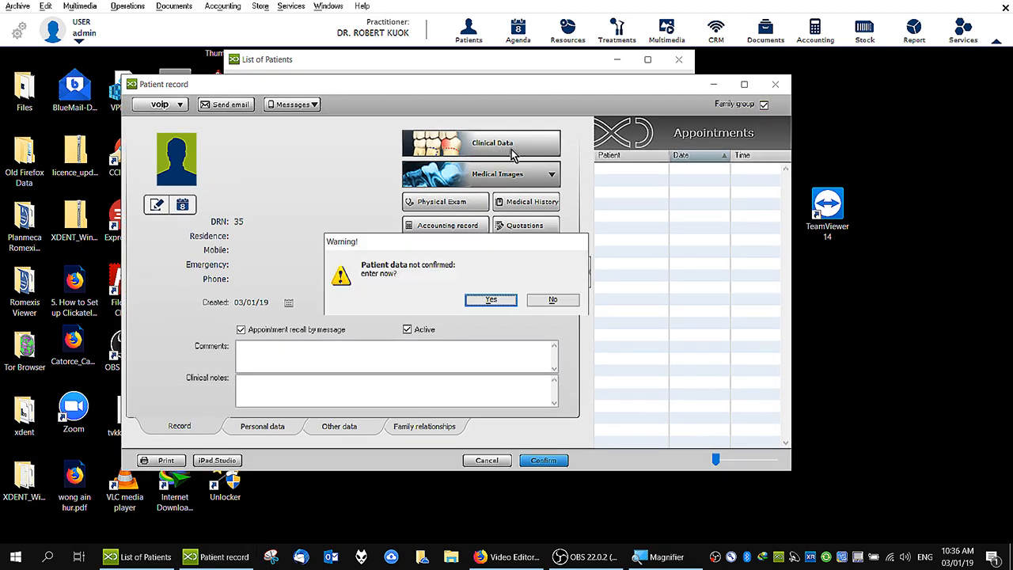
{"action": "left_click", "coordinate": [495, 302]}
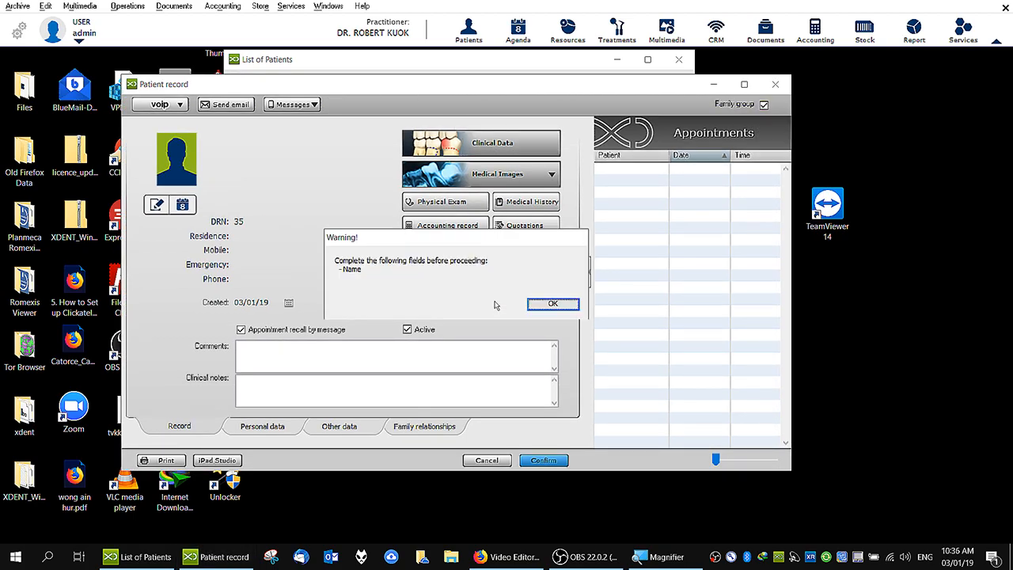
{"action": "left_click", "coordinate": [546, 307]}
Step: Enter TEST PT 10 as the patient's name in the personal data and return to the record overview
{"action": "left_click", "coordinate": [271, 428]}
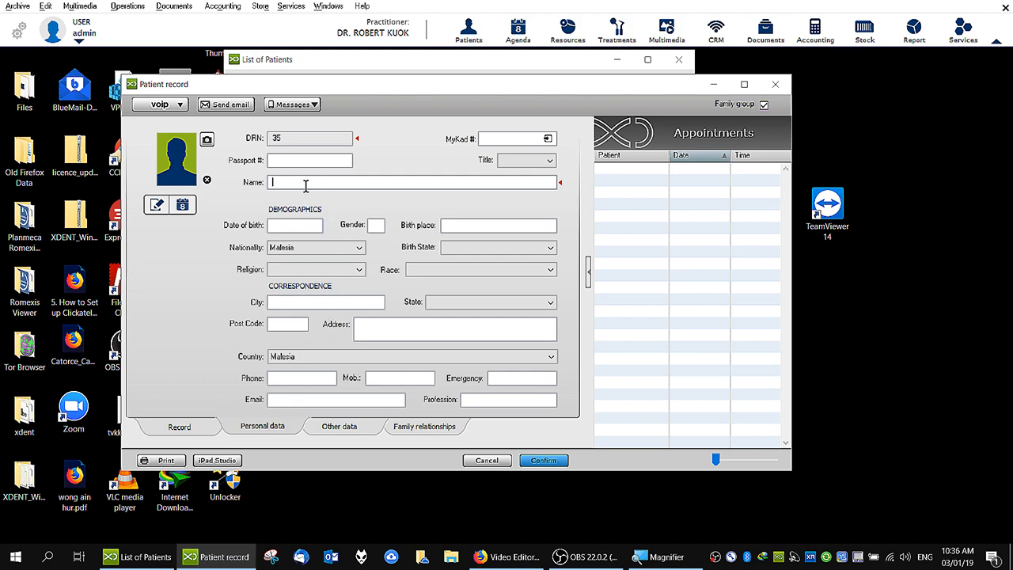
{"action": "type", "text": "TEST PT 10"}
{"action": "left_click", "coordinate": [182, 431]}
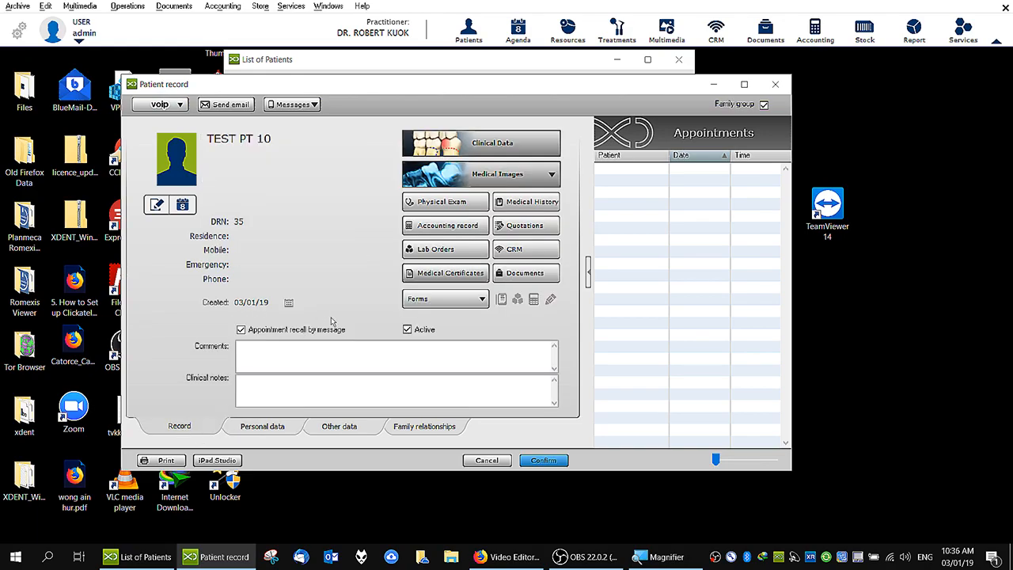
Step: Save the patient data, open the physical examination and mark the Caries pathology on tooth 17, confirming its treatment prompt
{"action": "left_click", "coordinate": [453, 207]}
{"action": "left_click", "coordinate": [495, 302]}
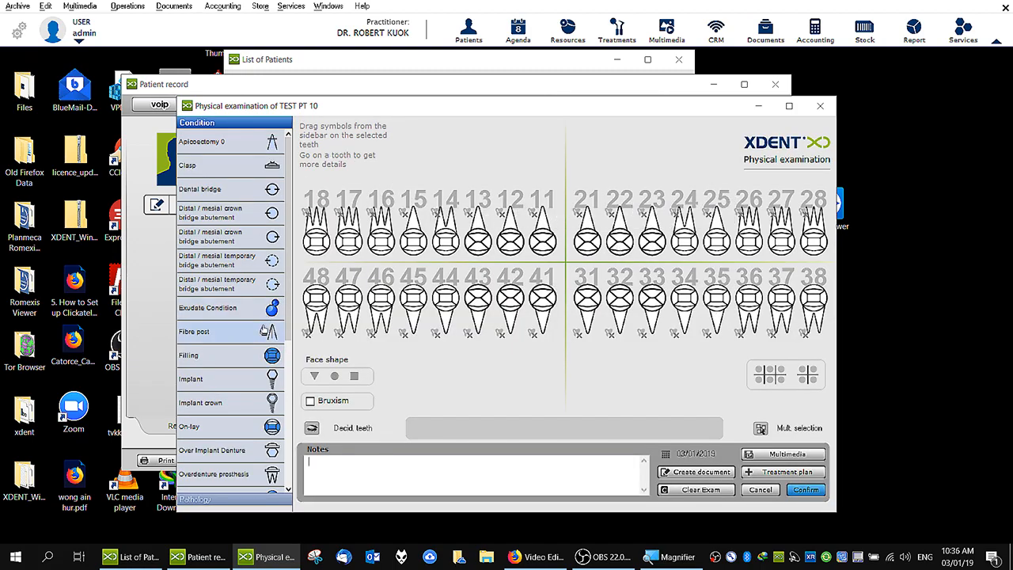
{"action": "left_click", "coordinate": [195, 498]}
{"action": "left_click_drag", "start_coordinate": [272, 181], "coordinate": [366, 218]}
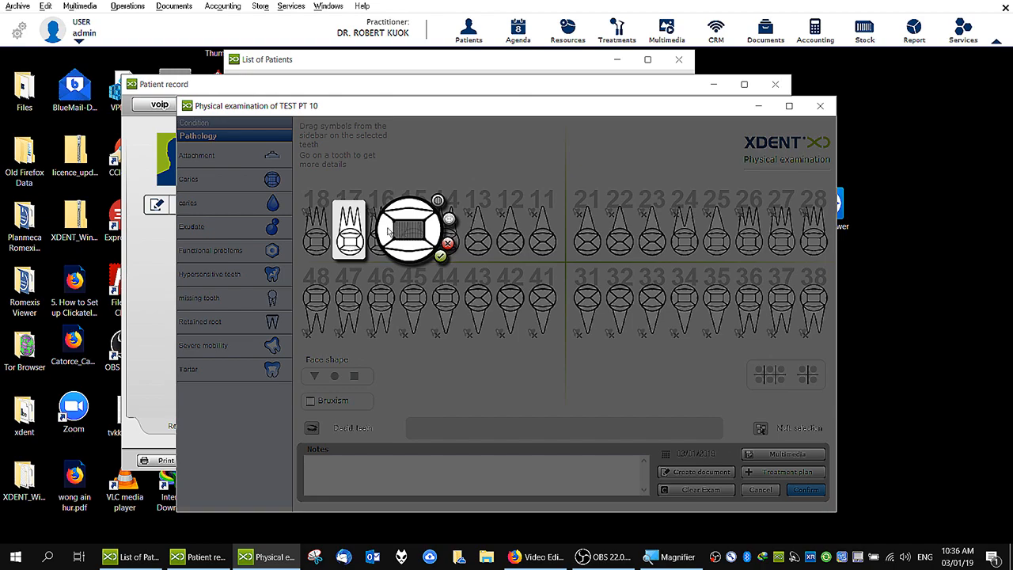
{"action": "left_click", "coordinate": [439, 255]}
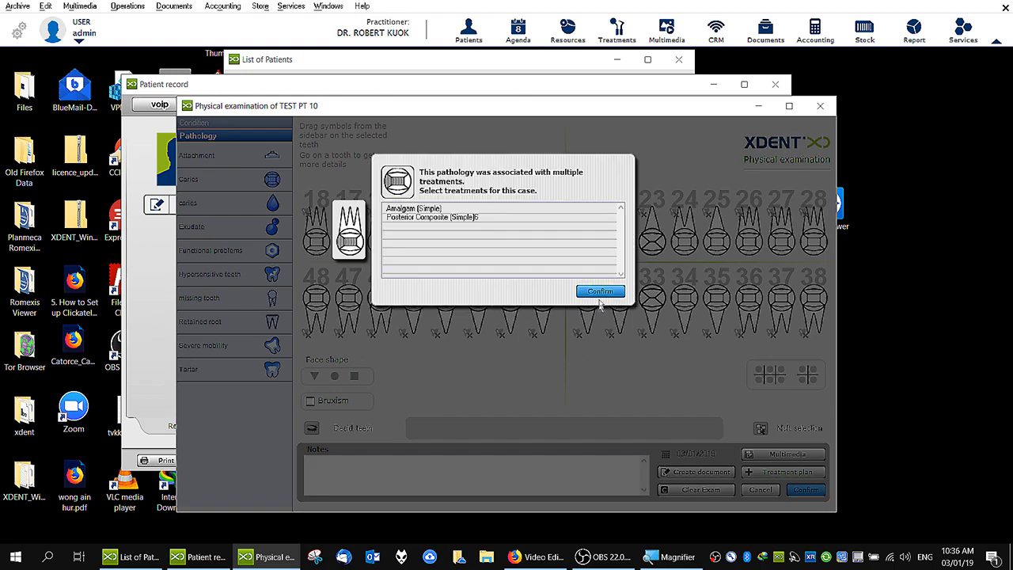
{"action": "left_click", "coordinate": [601, 292]}
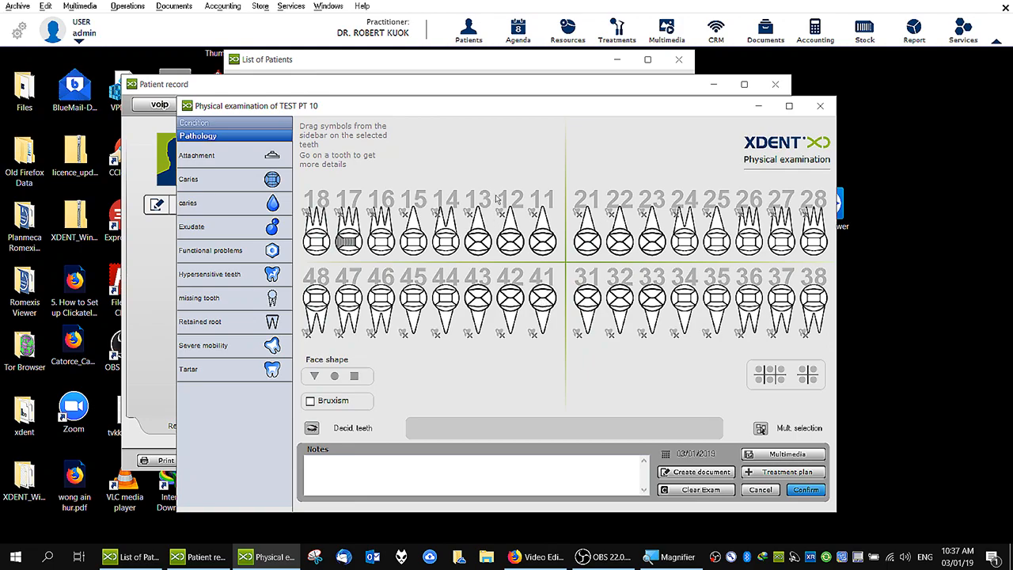
Step: Open the patient's clinical data and add the diagnostic treatment Consultation (Complex) to the default treatment proposal
{"action": "key", "text": "Return"}
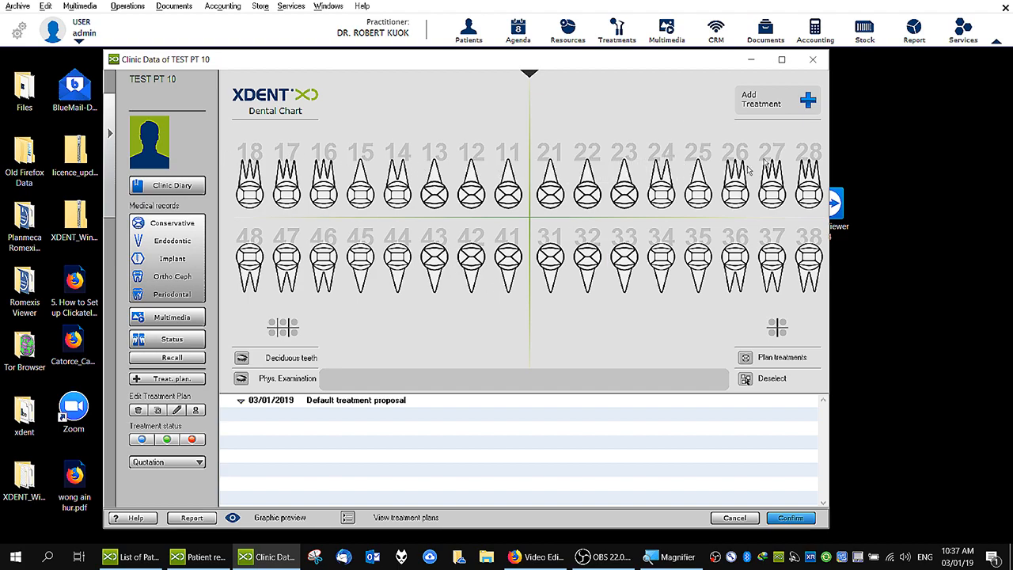
{"action": "left_click", "coordinate": [781, 98]}
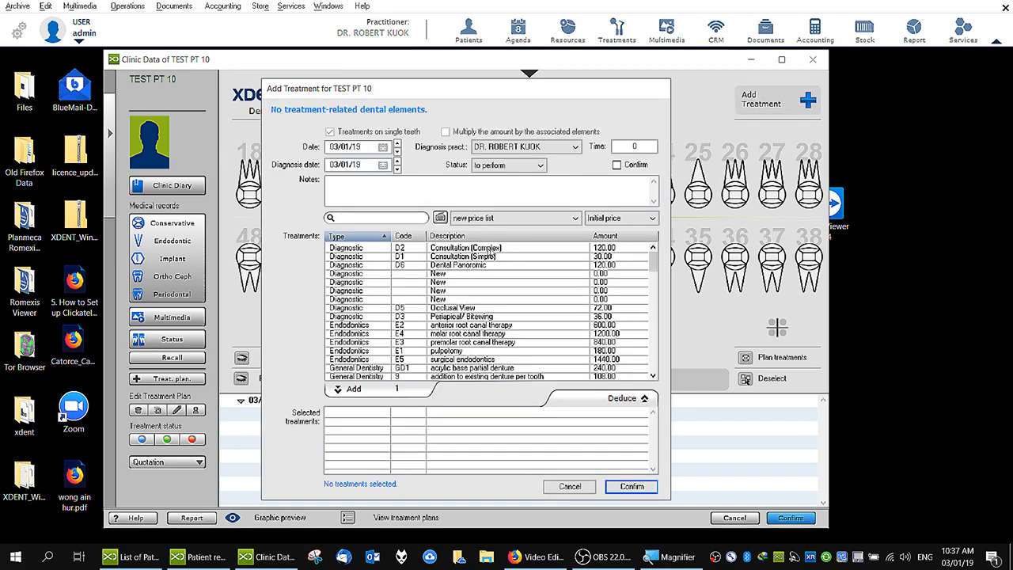
{"action": "left_click", "coordinate": [632, 485]}
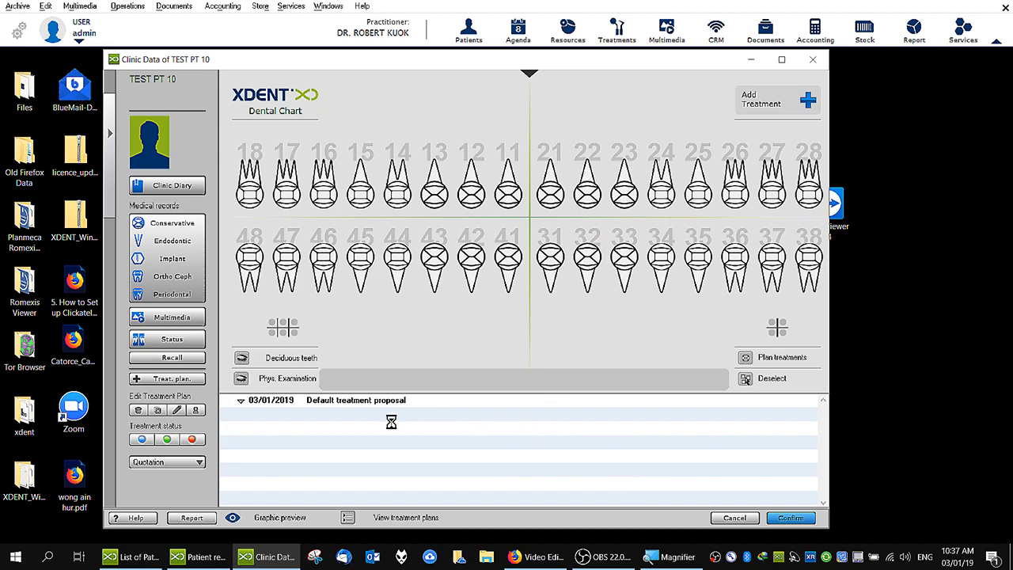
{"action": "left_click", "coordinate": [467, 427]}
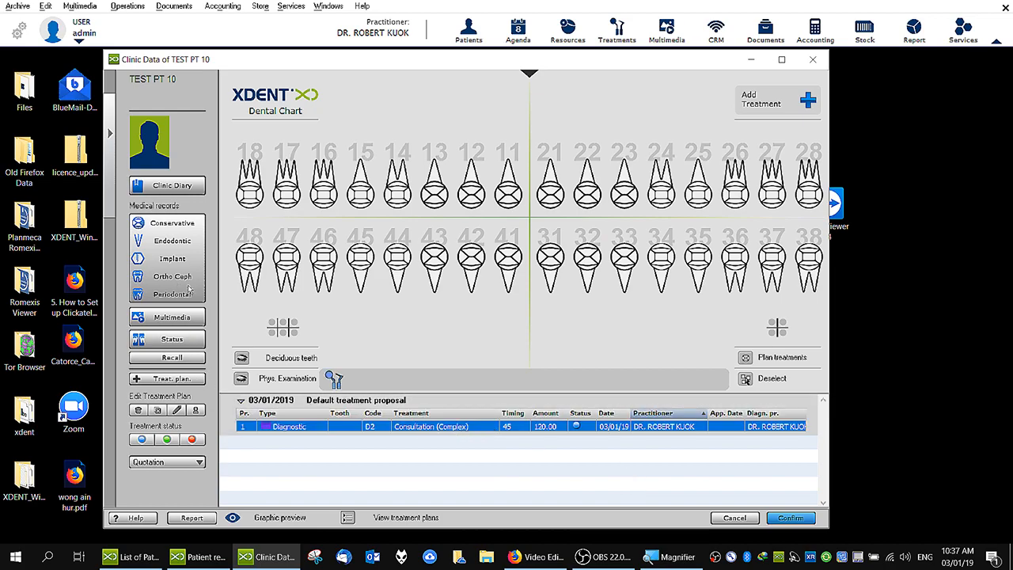
Step: View the patient's conservative medical records list and close it
{"action": "left_click", "coordinate": [179, 225]}
{"action": "left_click", "coordinate": [503, 320]}
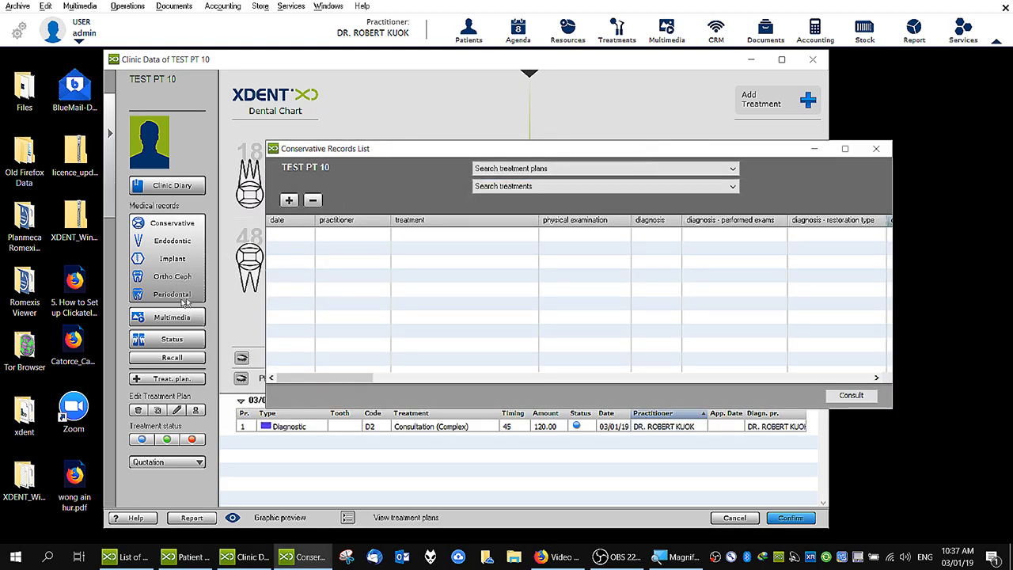
{"action": "left_click", "coordinate": [876, 150]}
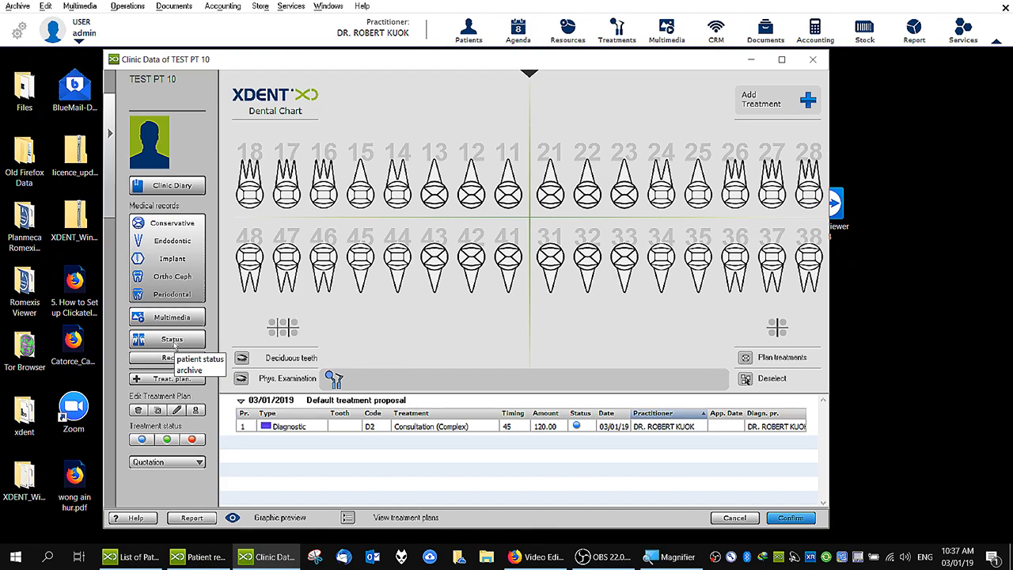
Step: Add a new status with Layout 21 to the patient's status archive and close the archive
{"action": "left_click", "coordinate": [172, 340]}
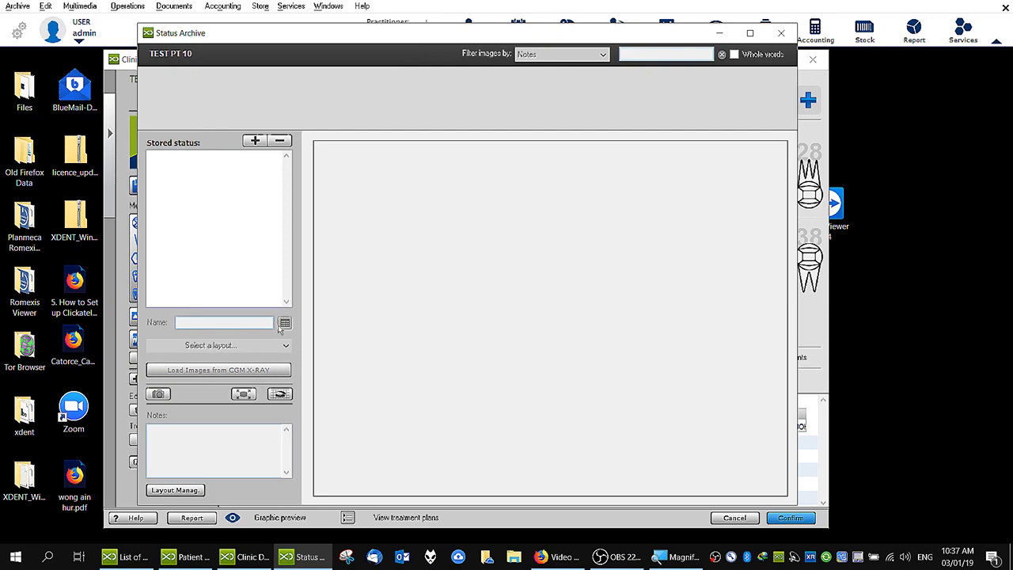
{"action": "left_click", "coordinate": [255, 141]}
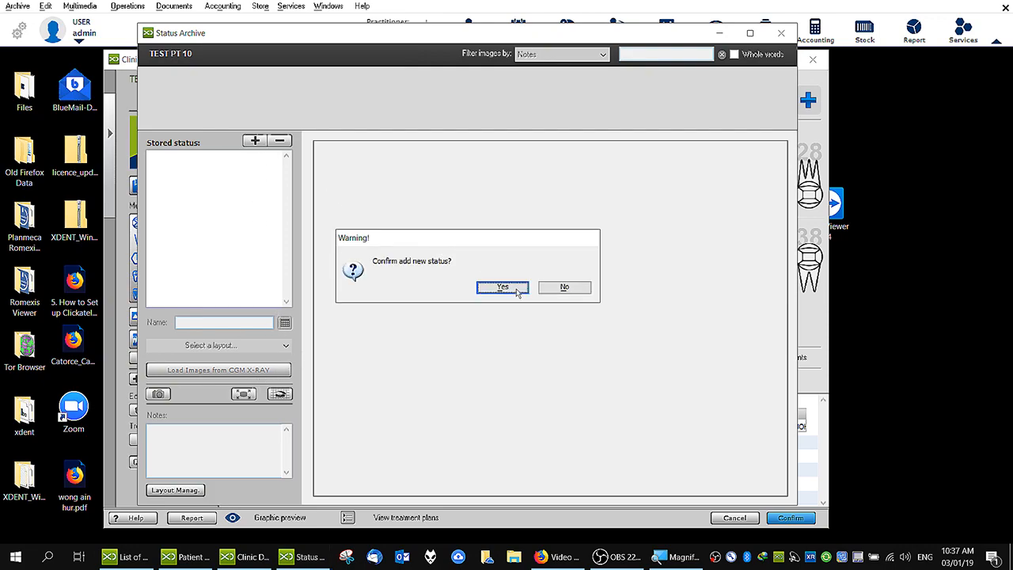
{"action": "left_click", "coordinate": [502, 287]}
{"action": "left_click", "coordinate": [237, 347]}
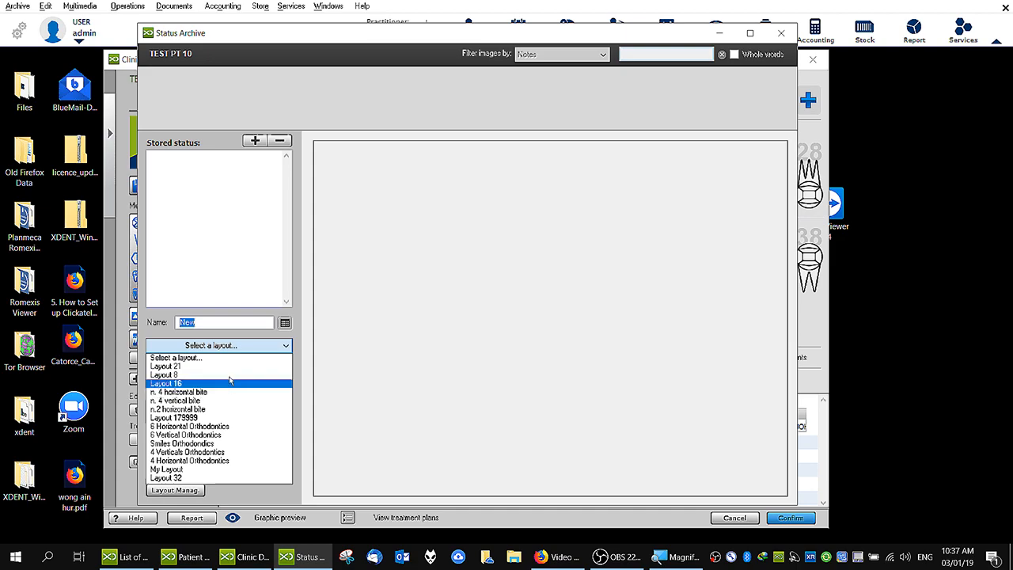
{"action": "left_click", "coordinate": [182, 365]}
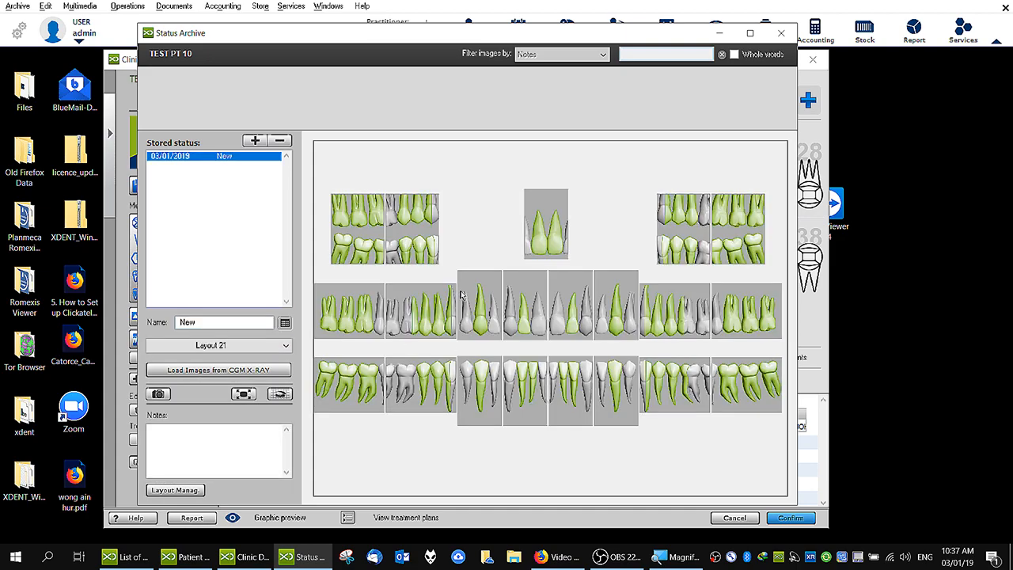
{"action": "left_click_drag", "start_coordinate": [461, 33], "coordinate": [497, 53]}
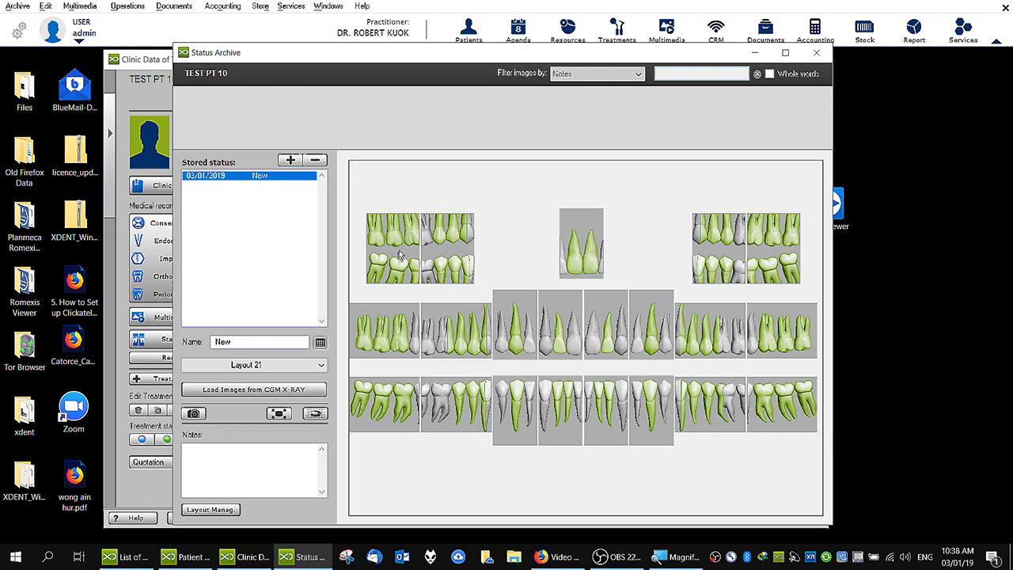
{"action": "left_click", "coordinate": [817, 54]}
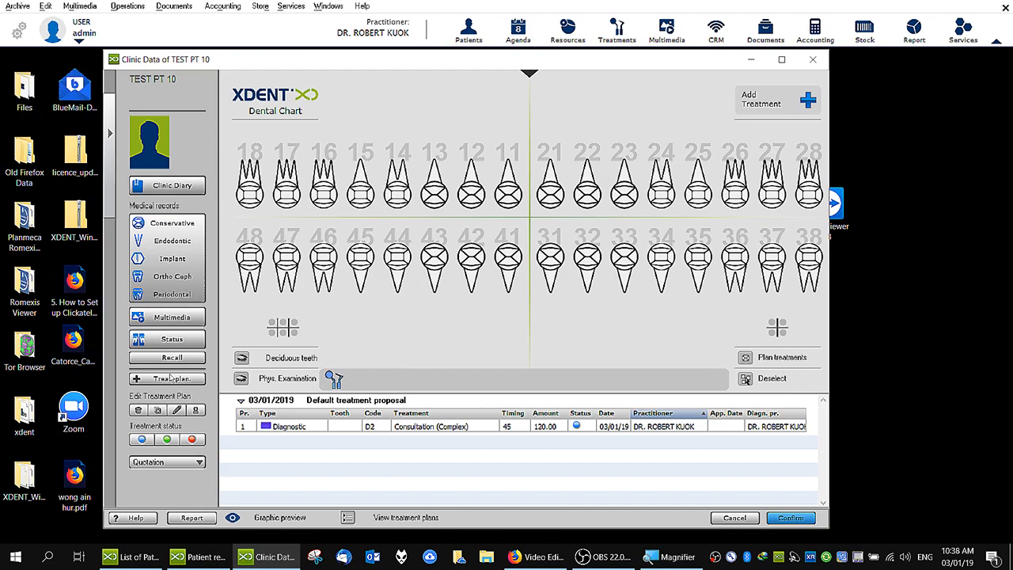
Step: Collapse the default treatment proposal and add a new treatment proposal with the plan name endo
{"action": "left_click", "coordinate": [241, 401]}
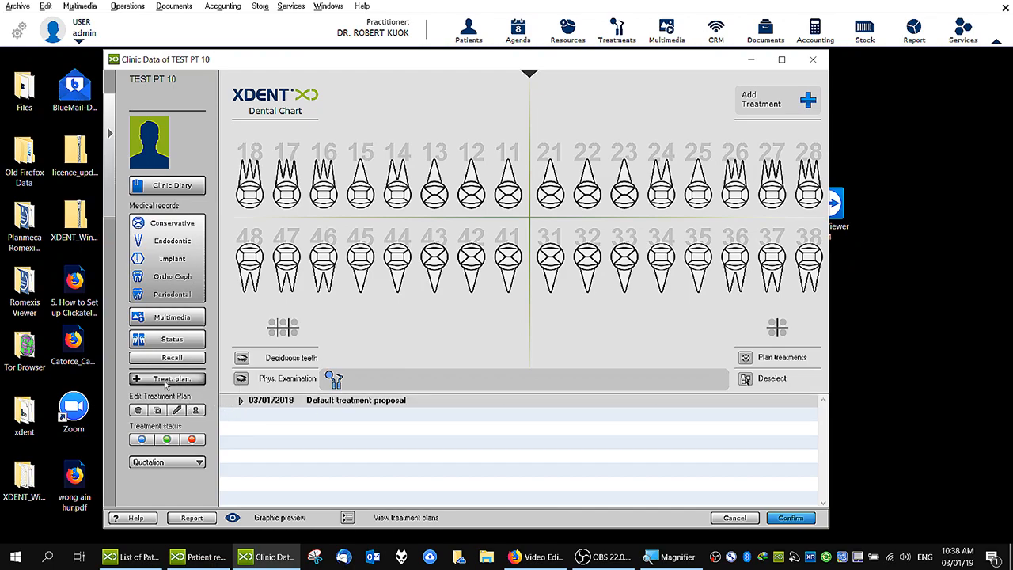
{"action": "left_click", "coordinate": [385, 323]}
{"action": "type", "text": "e"}
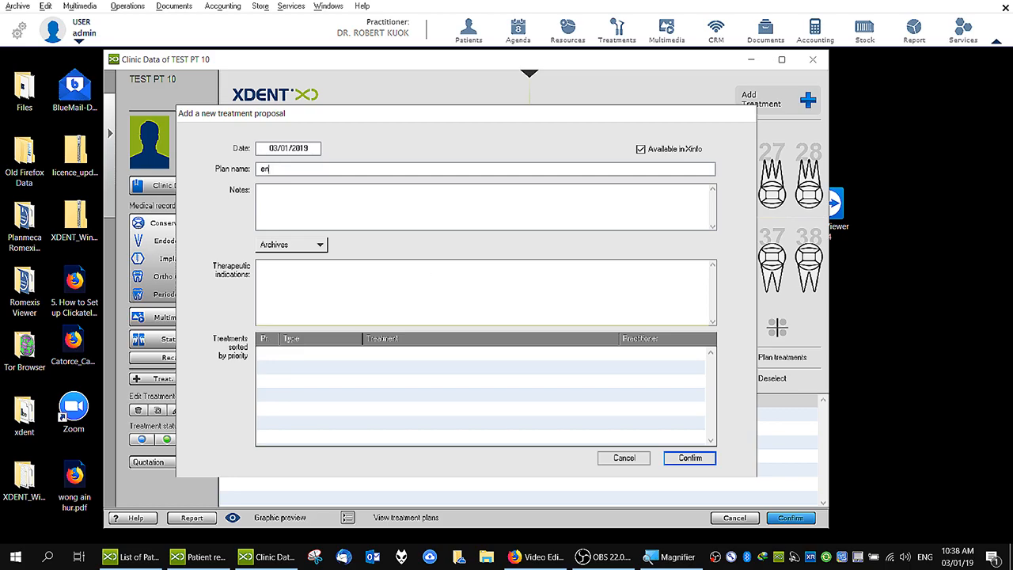
{"action": "type", "text": "ndo"}
{"action": "left_click", "coordinate": [698, 459]}
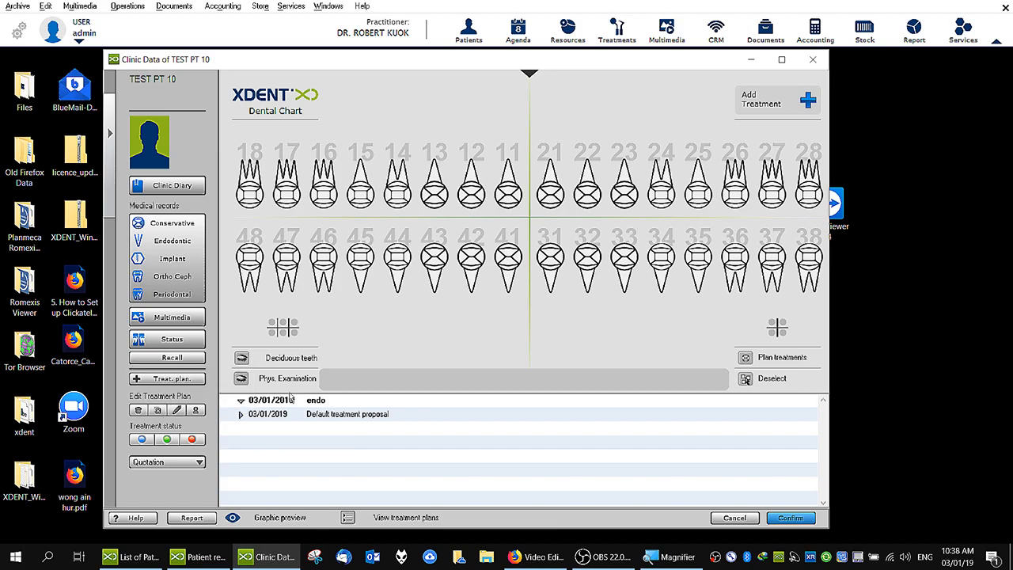
Step: View the options of the endo treatment plan and the patient's recall communication details, and cancel the recall
{"action": "key", "text": "ctrl"}
{"action": "right_click", "coordinate": [284, 402]}
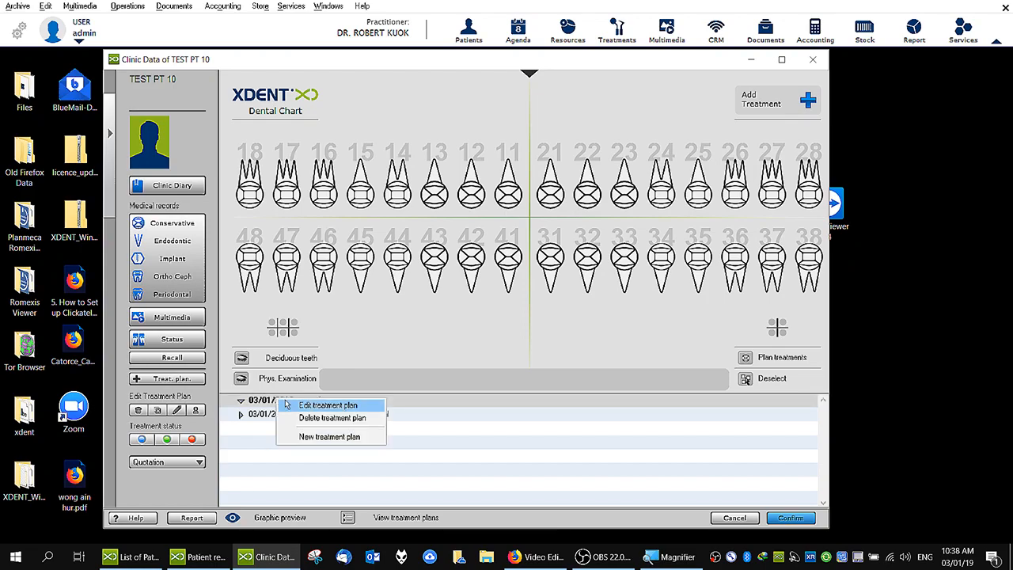
{"action": "left_click", "coordinate": [289, 409]}
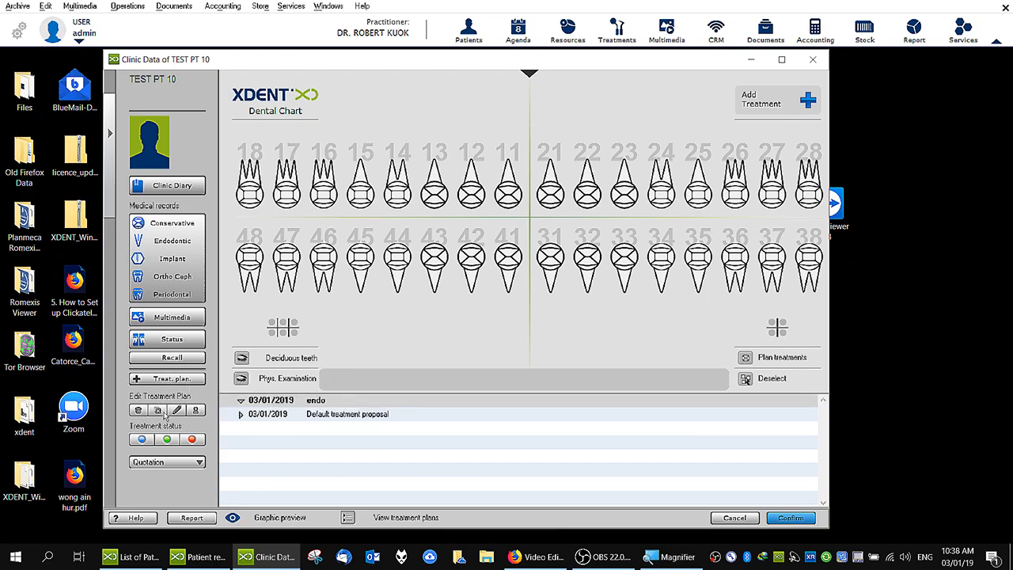
{"action": "left_click", "coordinate": [172, 357]}
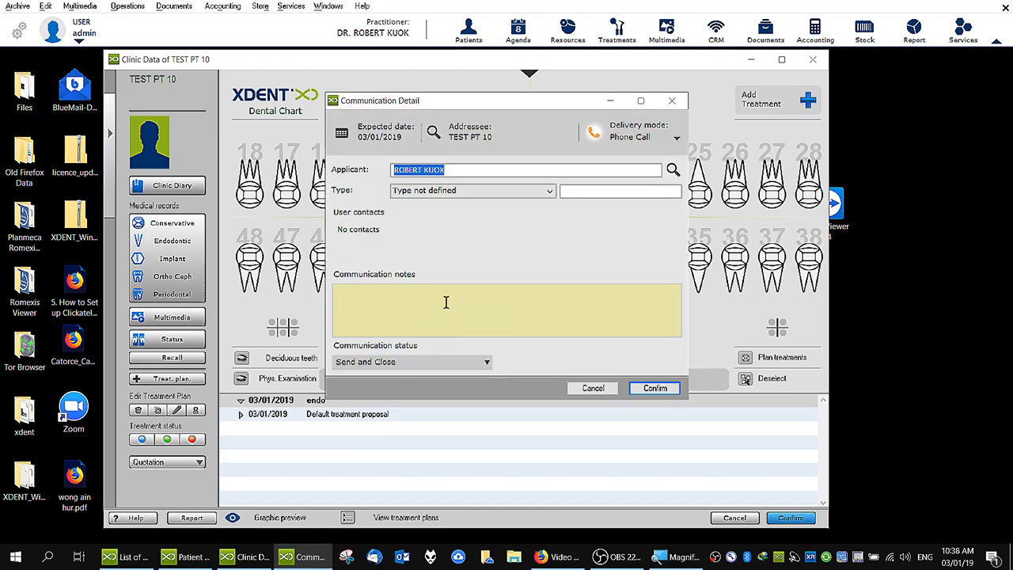
{"action": "left_click", "coordinate": [593, 389]}
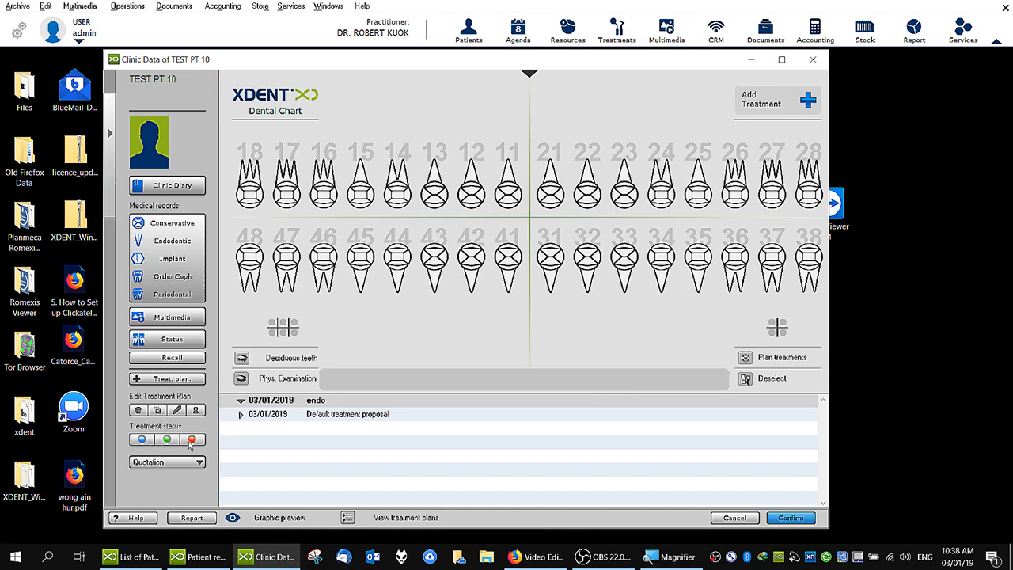
Step: Save and close the patient's clinical data and view the form categories available in the patient record
{"action": "left_click_drag", "start_coordinate": [480, 64], "coordinate": [535, 68]}
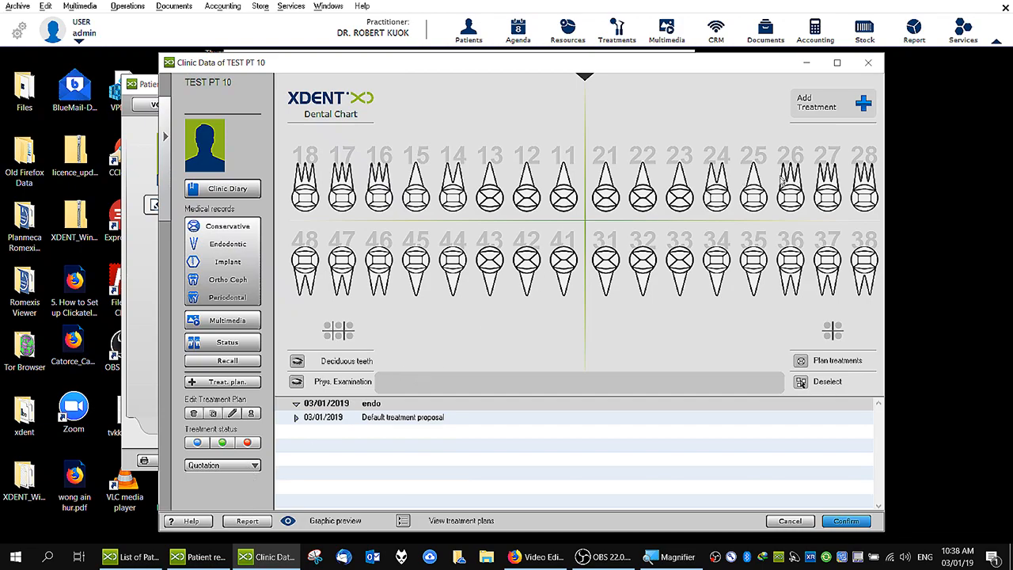
{"action": "left_click", "coordinate": [852, 519]}
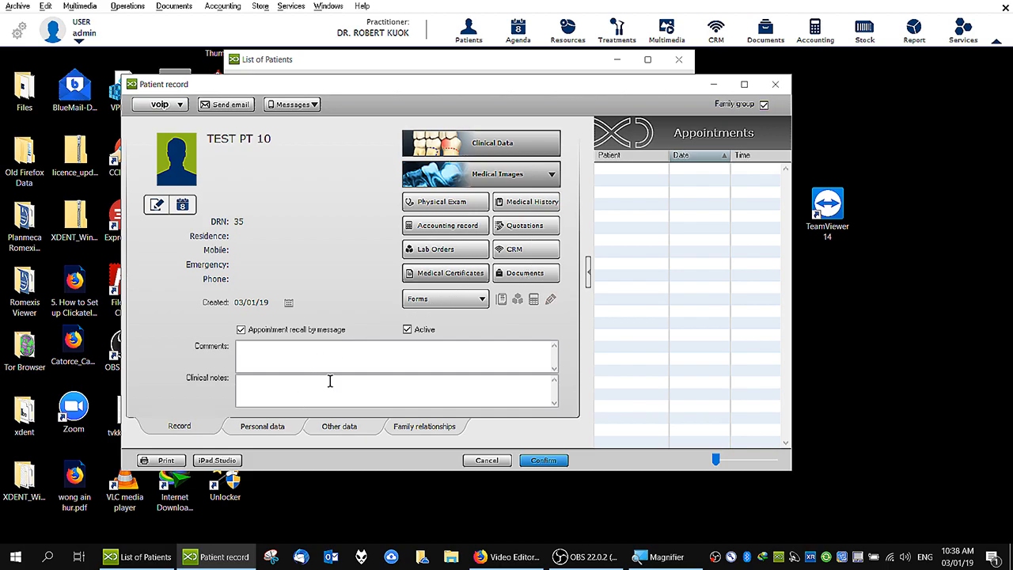
{"action": "left_click", "coordinate": [464, 300]}
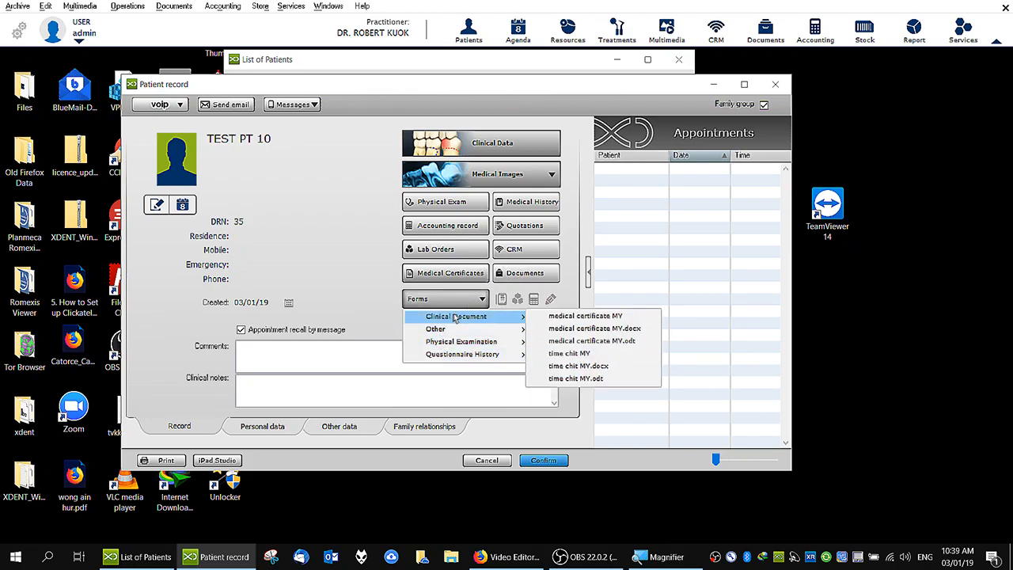
{"action": "mouse_move", "coordinate": [456, 331]}
Step: Review the patient's other data, personal data and family relationships, save the record and close the patient list
{"action": "left_click", "coordinate": [331, 432]}
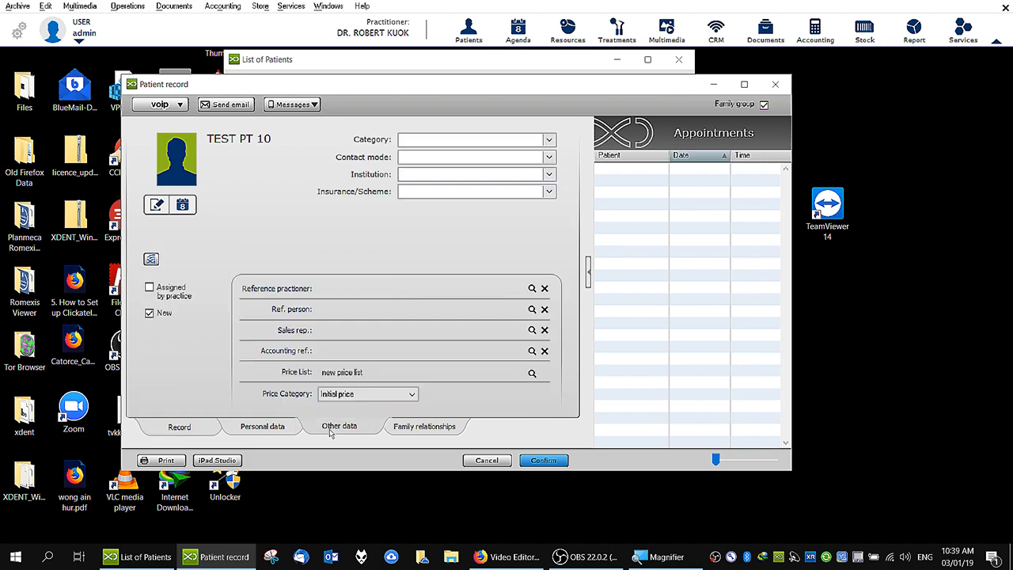
{"action": "left_click", "coordinate": [271, 429]}
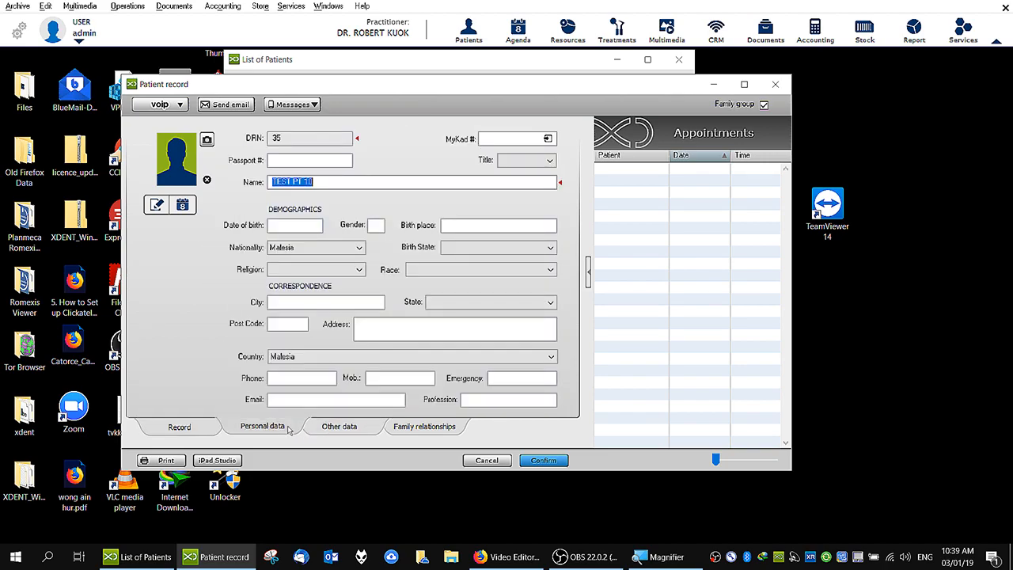
{"action": "left_click", "coordinate": [351, 428]}
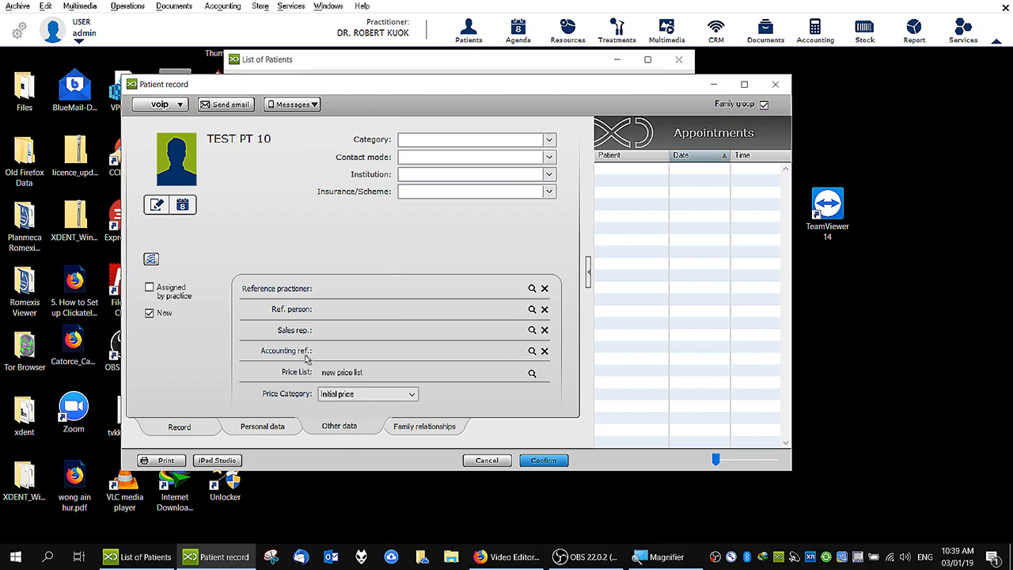
{"action": "key", "text": "ctrl"}
{"action": "key", "text": "ctrl"}
{"action": "left_click", "coordinate": [408, 427]}
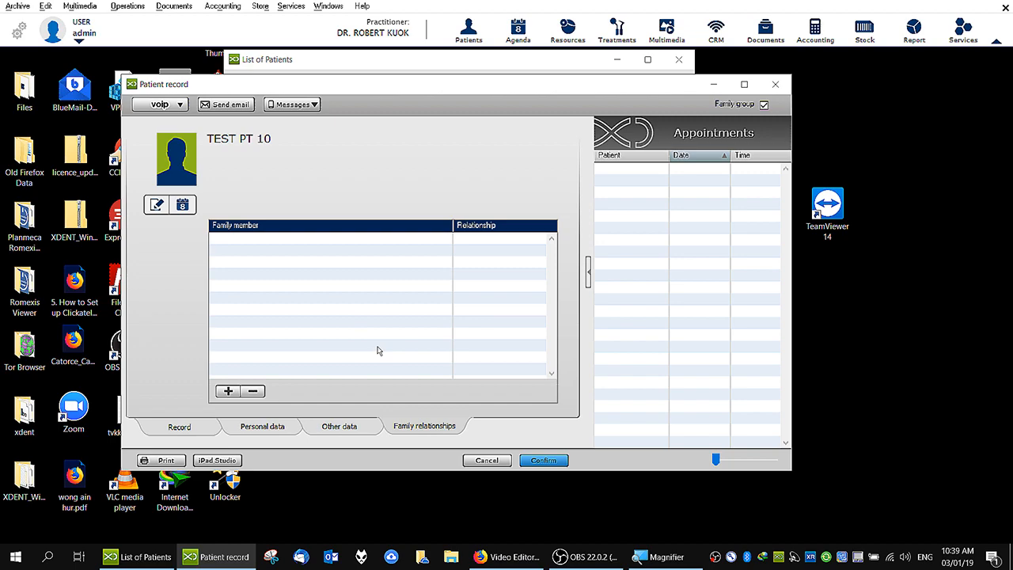
{"action": "left_click", "coordinate": [543, 459]}
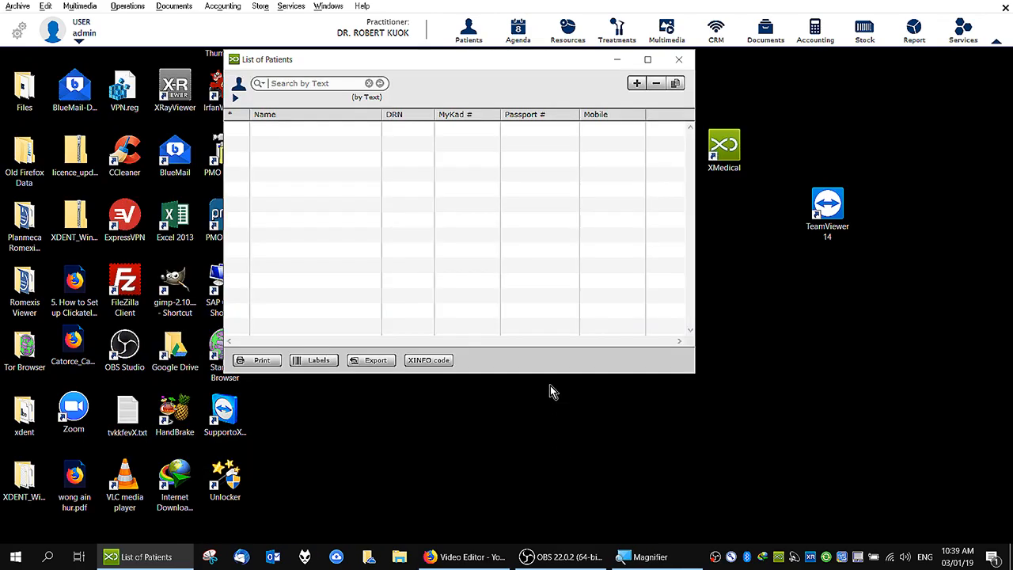
{"action": "left_click", "coordinate": [678, 59]}
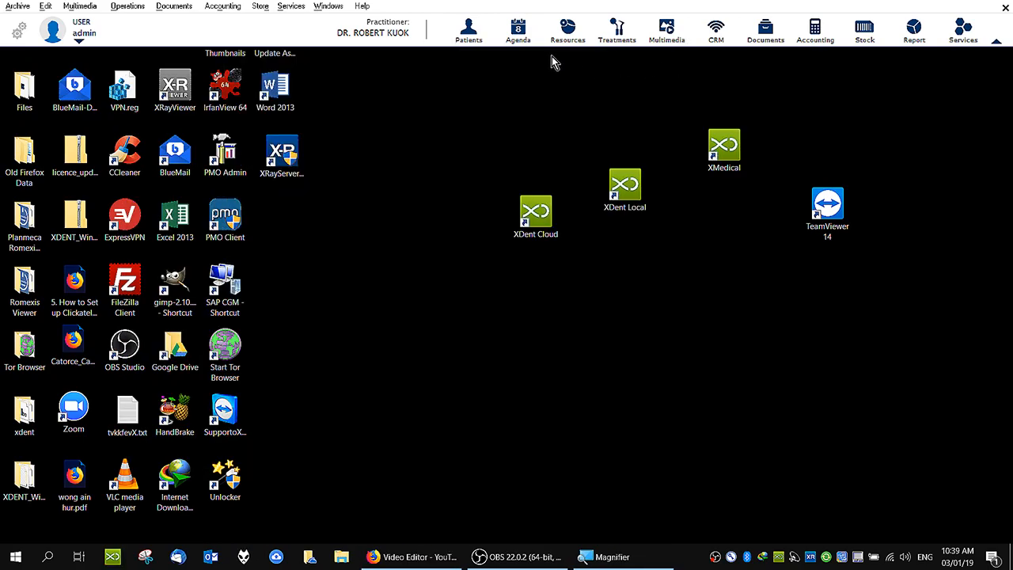
Step: View the practitioner's weekly schedule in the agenda and close it
{"action": "left_click", "coordinate": [468, 32]}
{"action": "left_click", "coordinate": [519, 30]}
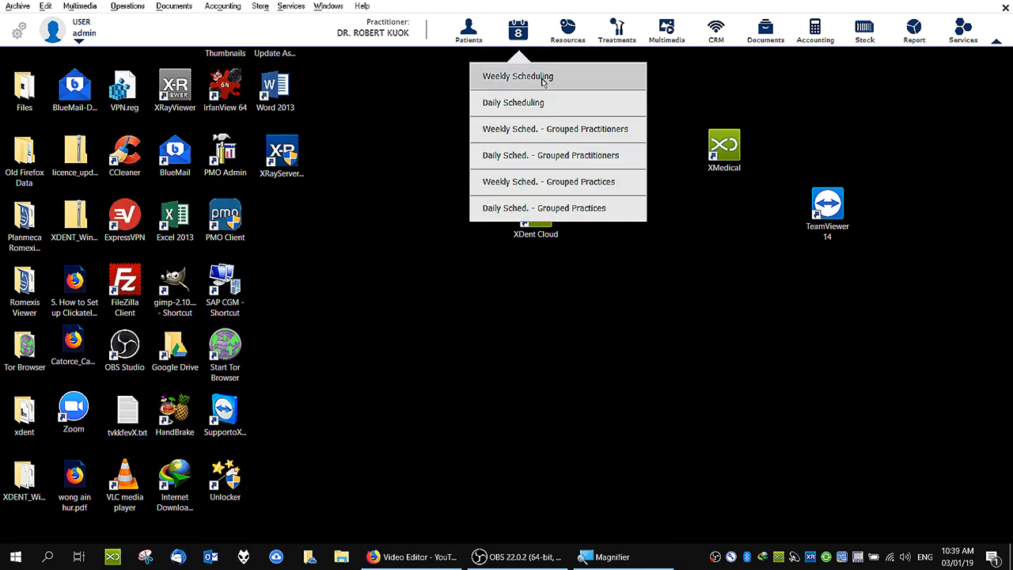
{"action": "left_click", "coordinate": [491, 75]}
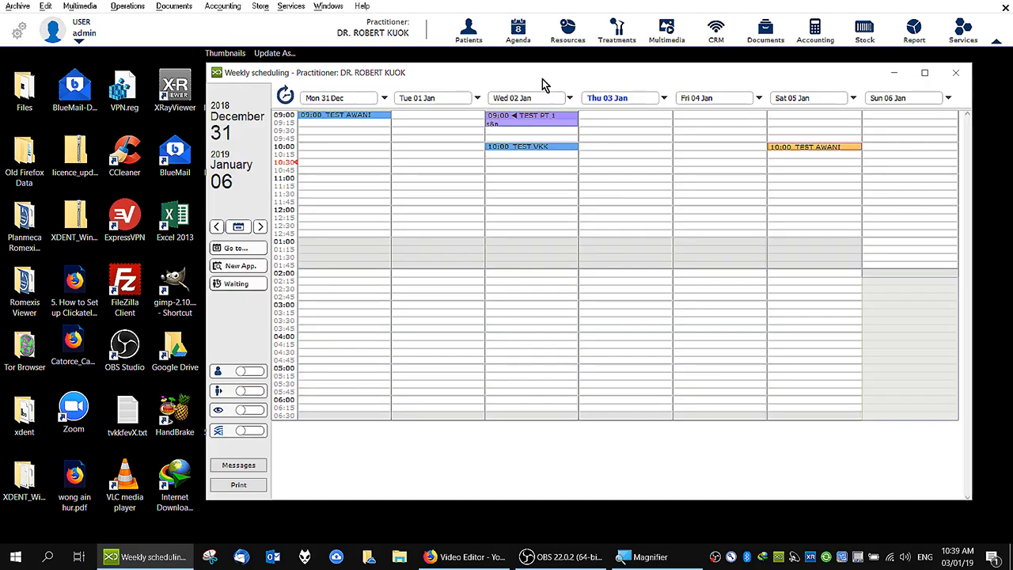
{"action": "left_click_drag", "start_coordinate": [542, 84], "coordinate": [450, 84]}
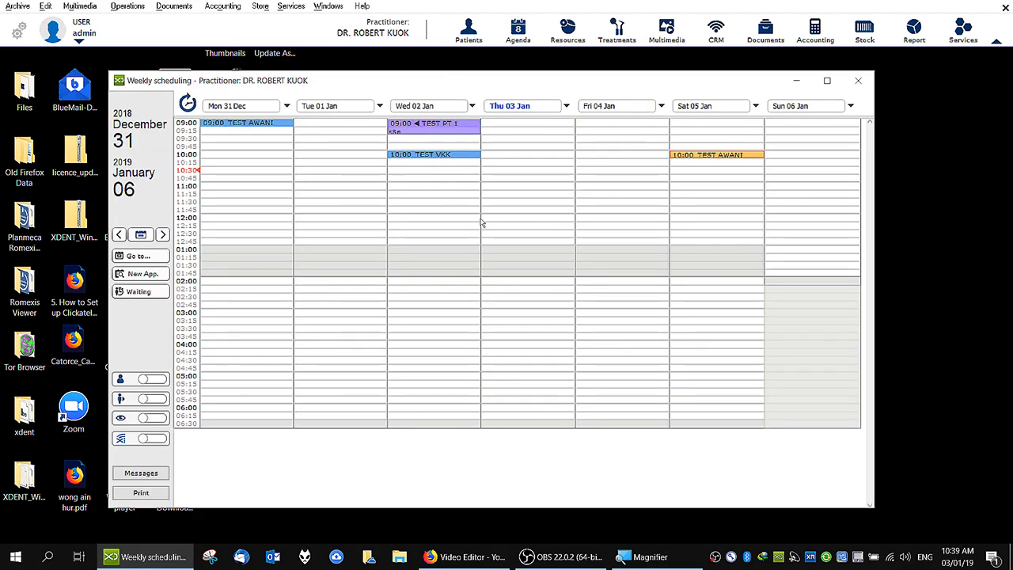
{"action": "left_click", "coordinate": [857, 80]}
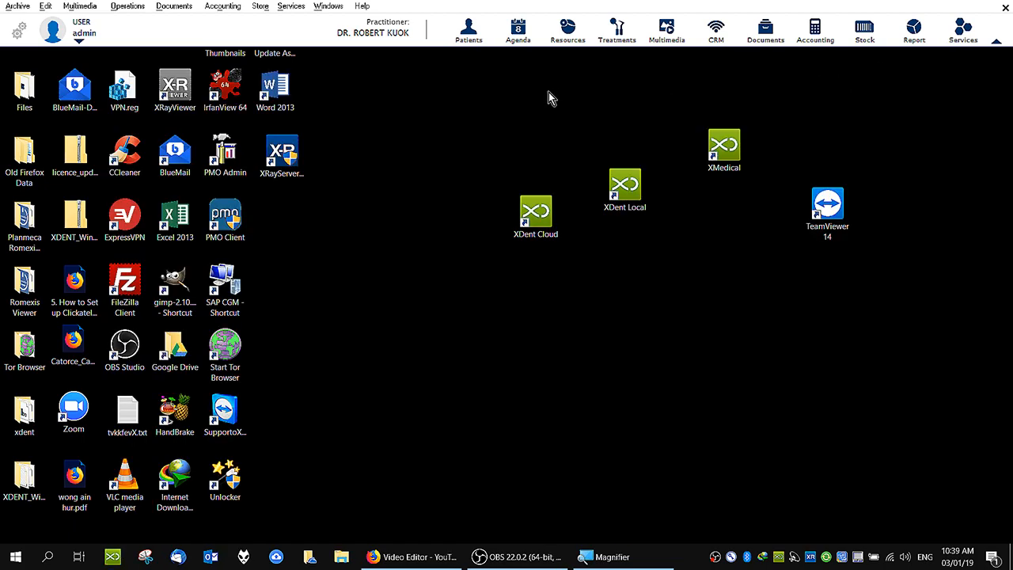
Step: View the practitioner's daily schedule in the agenda and close it
{"action": "left_click", "coordinate": [518, 32]}
{"action": "left_click", "coordinate": [559, 104]}
{"action": "left_click_drag", "start_coordinate": [520, 81], "coordinate": [565, 96]}
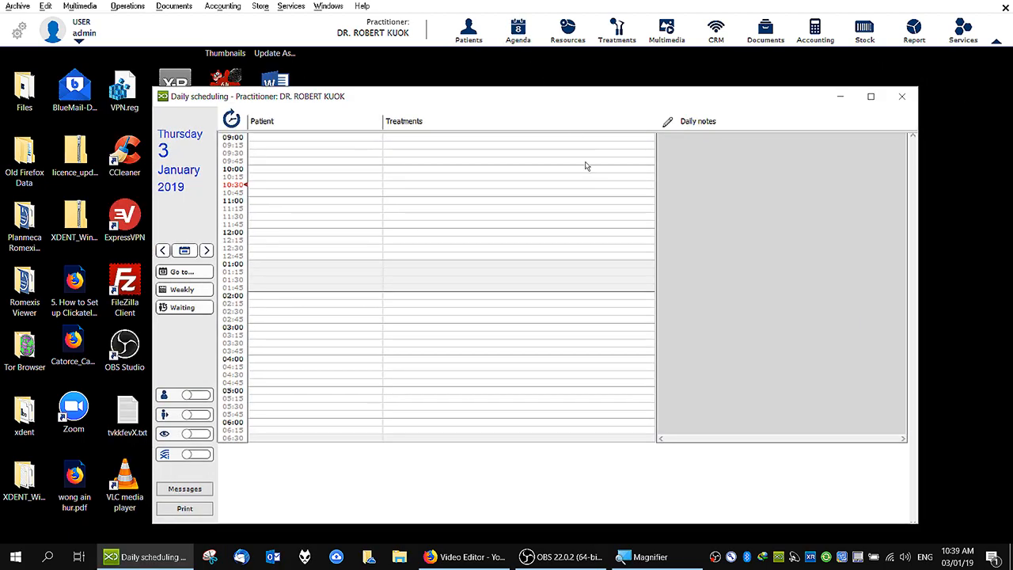
{"action": "left_click", "coordinate": [901, 96]}
Step: View the agenda's weekly schedule for grouped practitioners and close it
{"action": "left_click", "coordinate": [518, 32]}
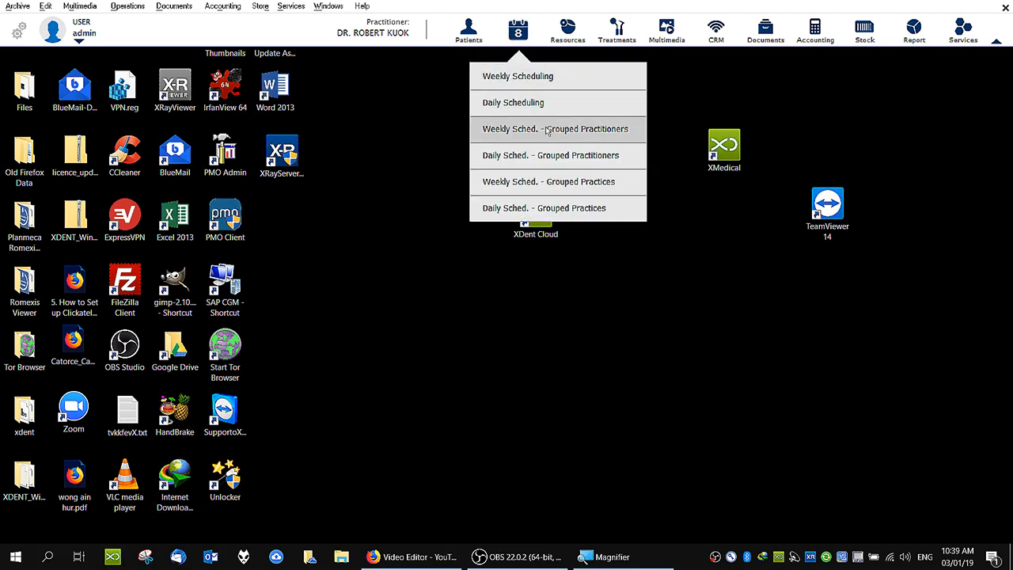
{"action": "left_click", "coordinate": [574, 133]}
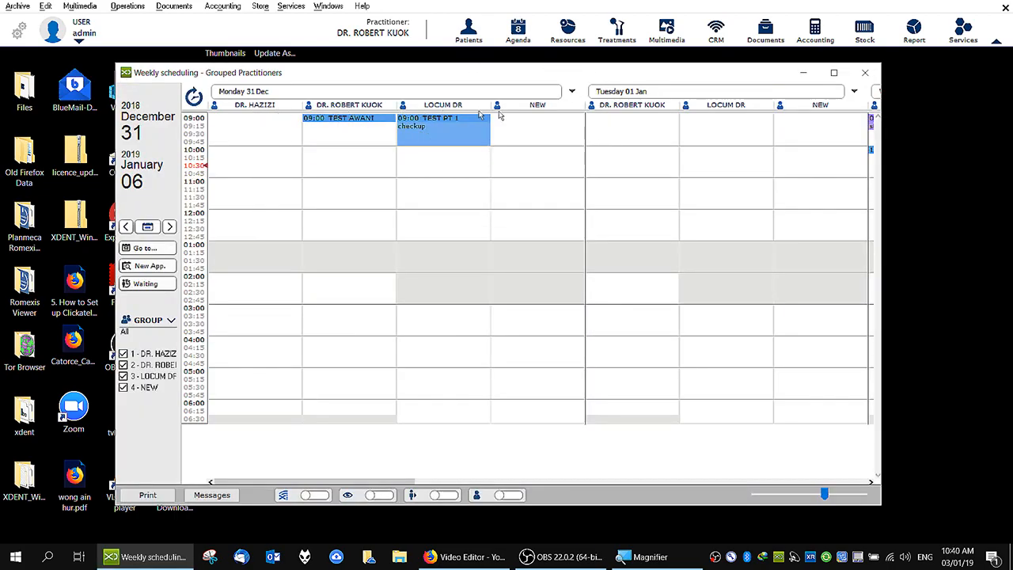
{"action": "left_click", "coordinate": [870, 75]}
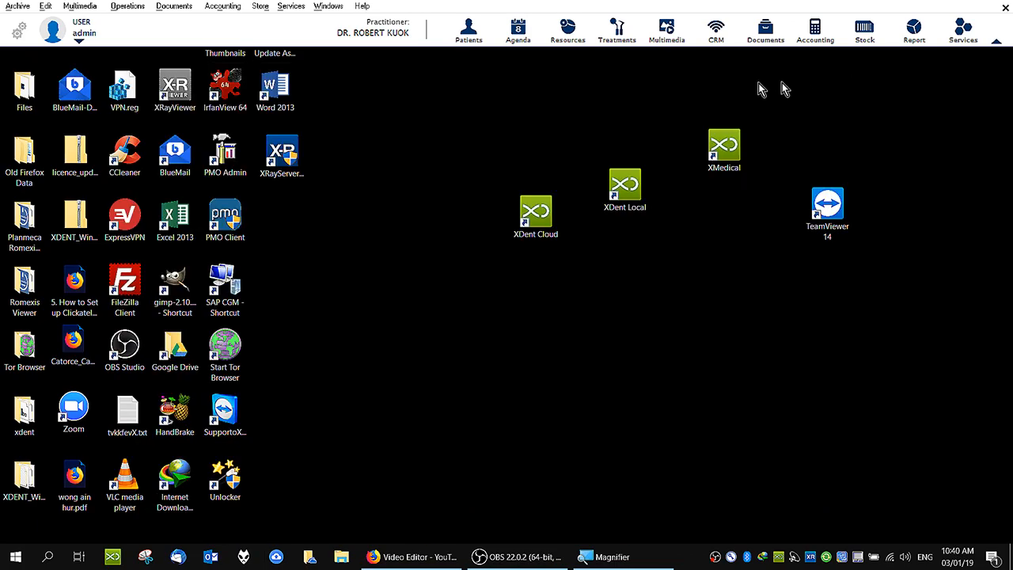
Step: View the agenda's weekly schedule for grouped practices and close it
{"action": "left_click", "coordinate": [518, 35]}
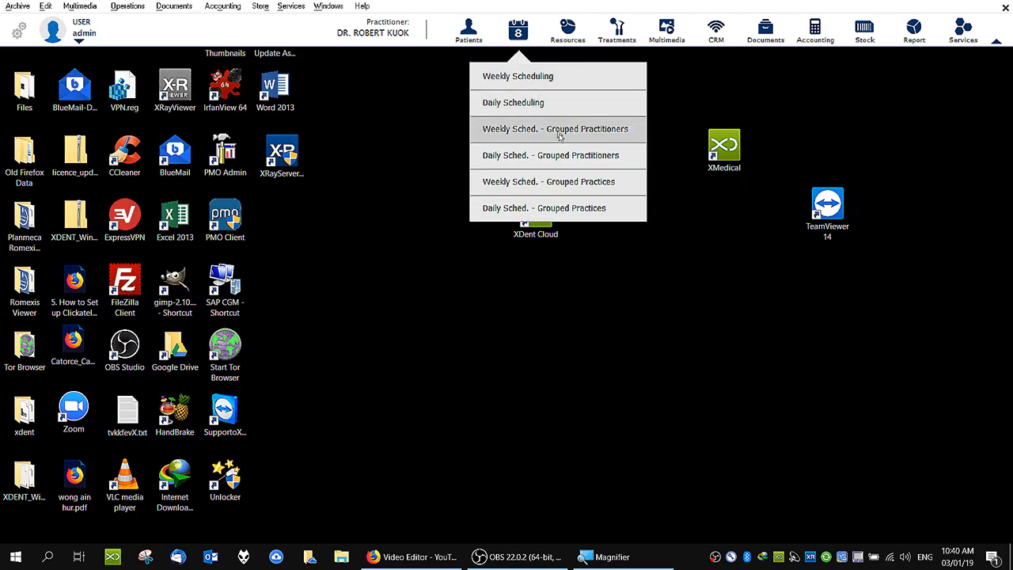
{"action": "left_click", "coordinate": [586, 188]}
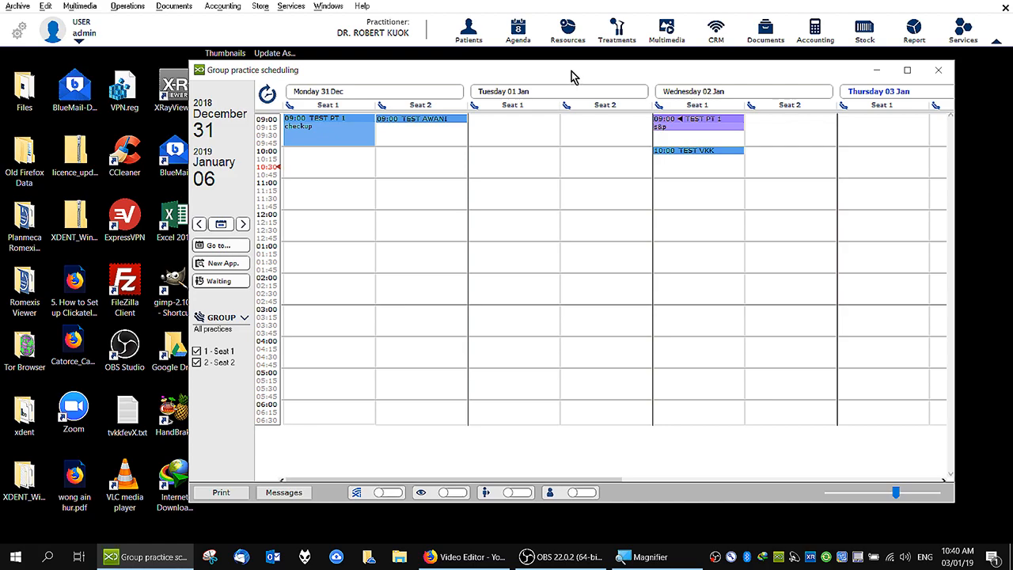
{"action": "left_click_drag", "start_coordinate": [543, 76], "coordinate": [512, 78]}
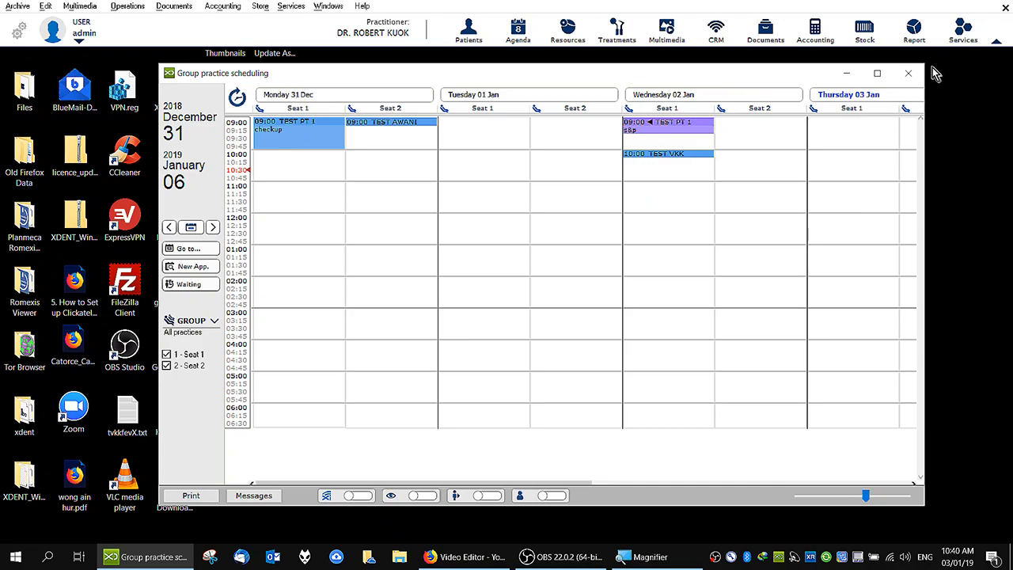
{"action": "left_click", "coordinate": [906, 72]}
Step: View the agenda's daily schedule for grouped practices and close it
{"action": "left_click", "coordinate": [517, 30]}
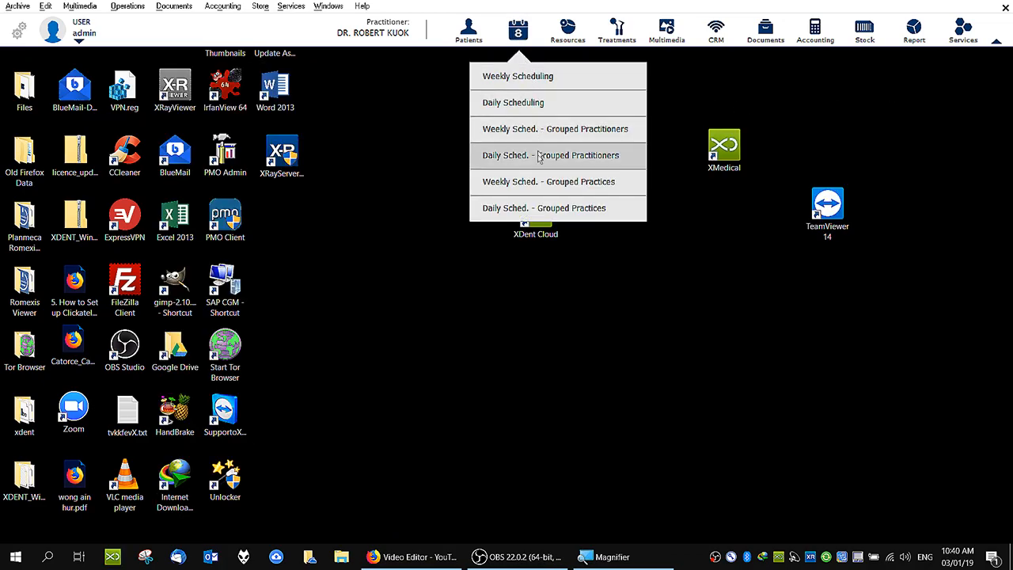
{"action": "left_click", "coordinate": [578, 208]}
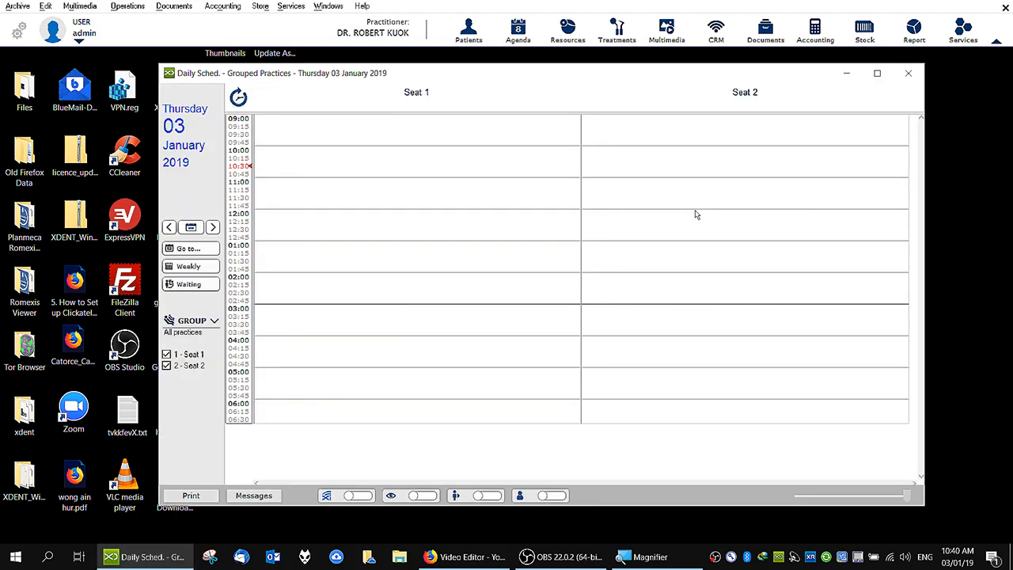
{"action": "left_click", "coordinate": [909, 74]}
{"action": "left_click", "coordinate": [518, 28]}
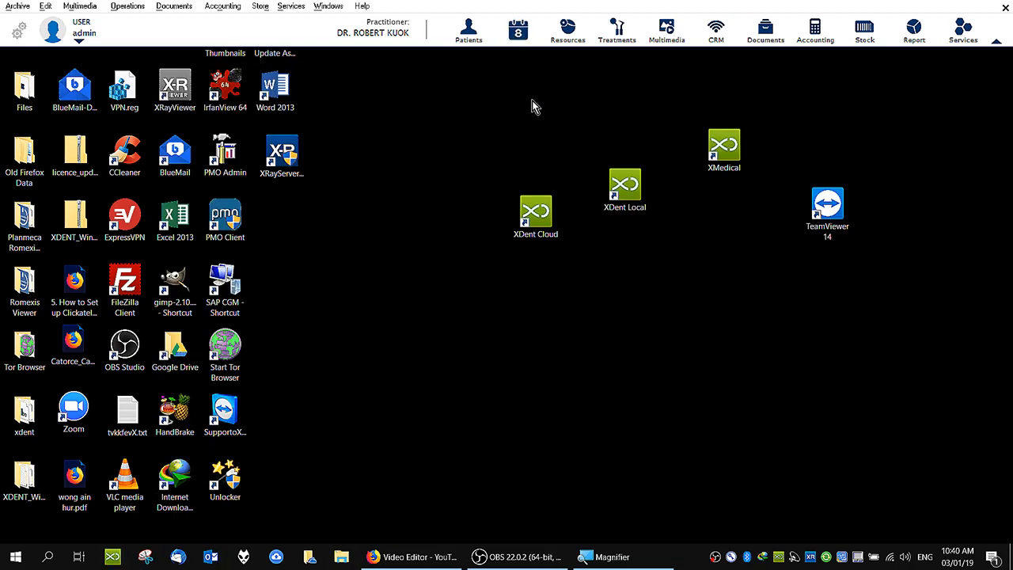
{"action": "left_click", "coordinate": [553, 203]}
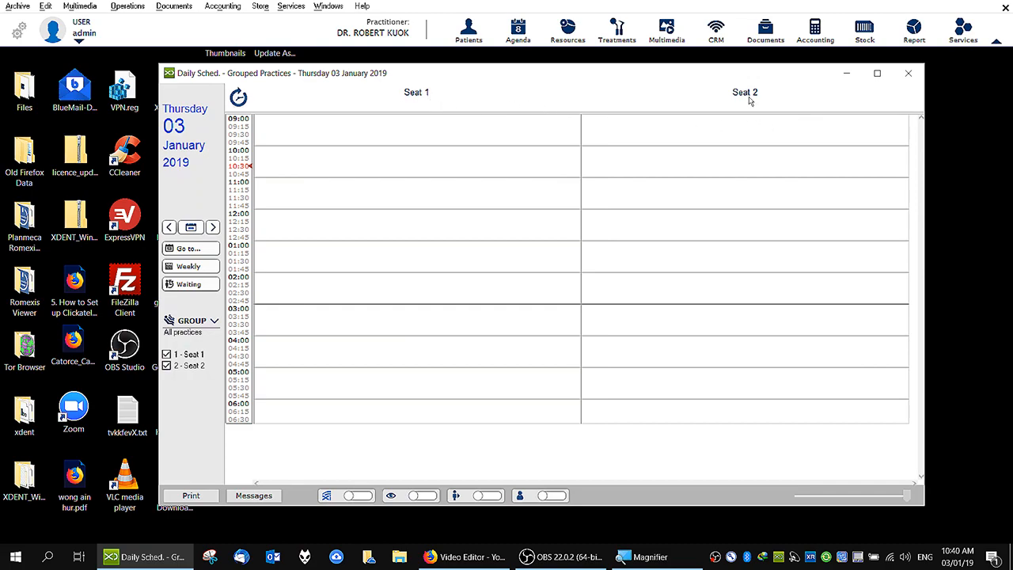
{"action": "left_click", "coordinate": [907, 73]}
Step: View the practitioners management records among the resources and close them
{"action": "left_click", "coordinate": [571, 40]}
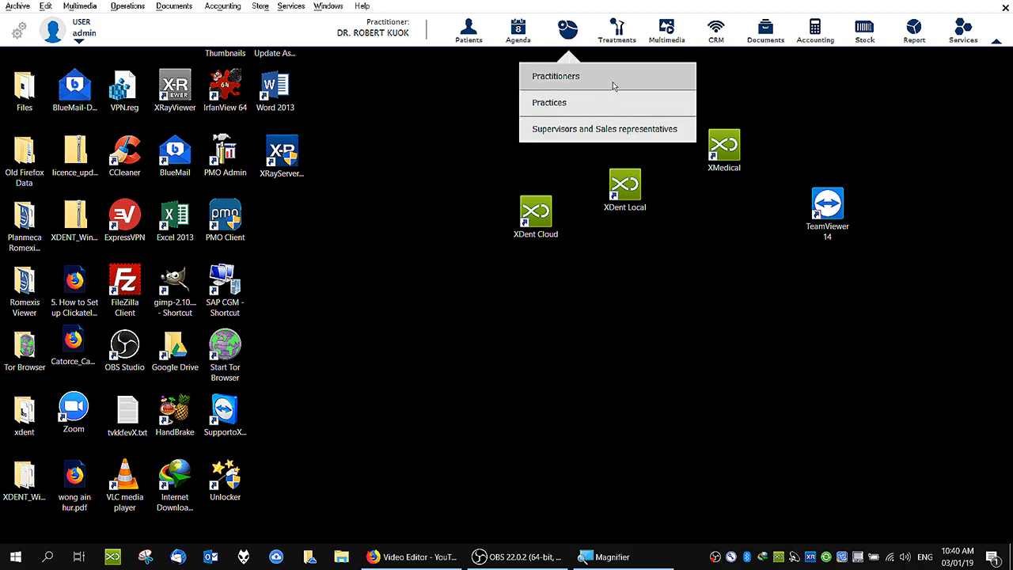
{"action": "left_click", "coordinate": [609, 82]}
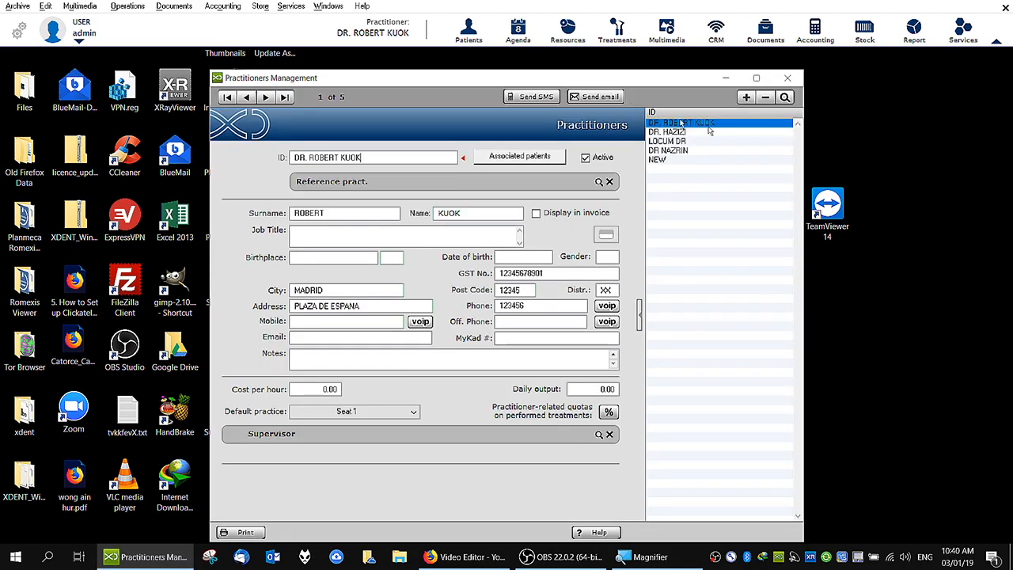
{"action": "left_click", "coordinate": [787, 78]}
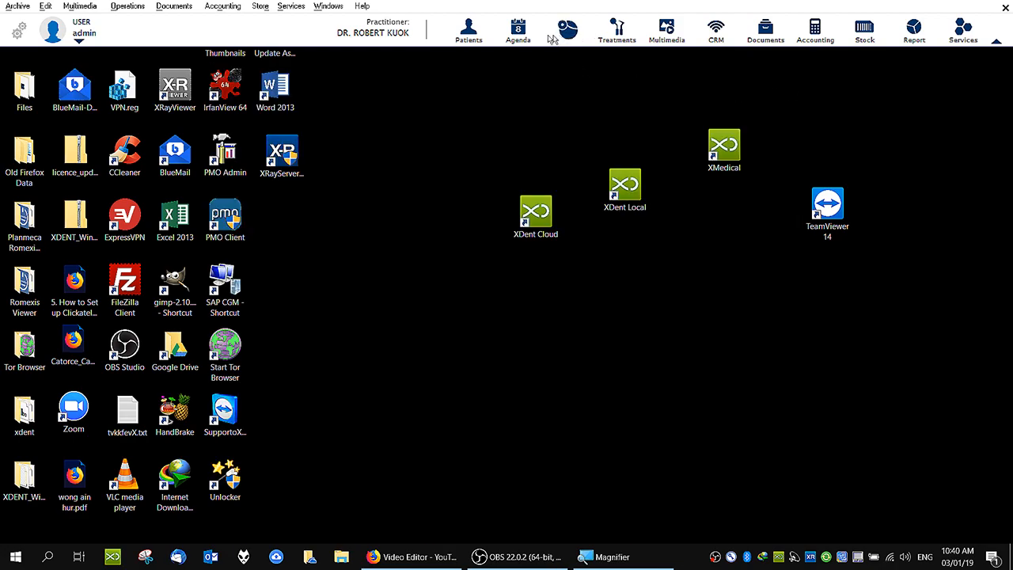
Step: View the practices records among the resources and close them
{"action": "left_click", "coordinate": [517, 36]}
{"action": "left_click", "coordinate": [567, 31]}
{"action": "left_click", "coordinate": [586, 103]}
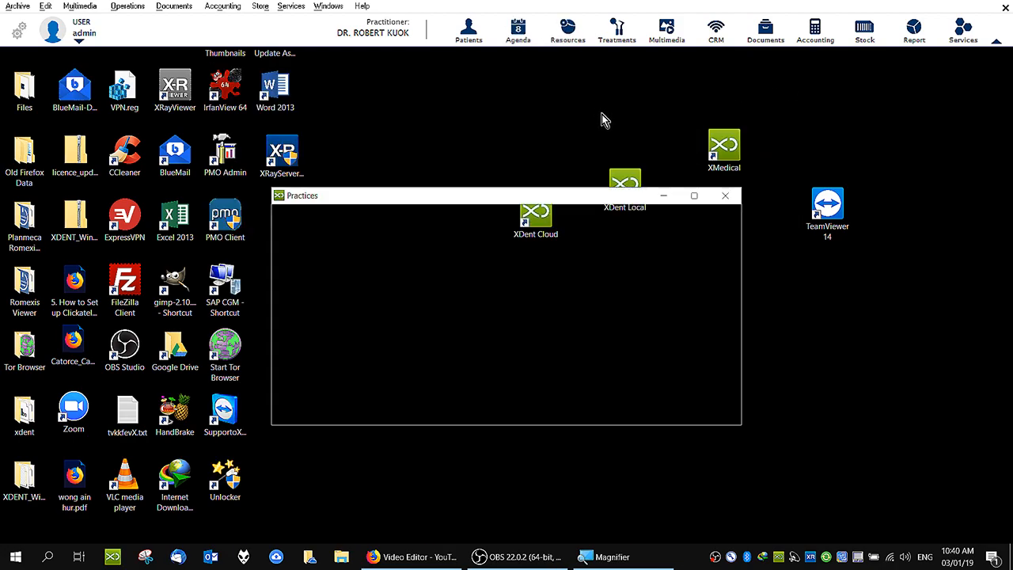
{"action": "left_click_drag", "start_coordinate": [609, 207], "coordinate": [583, 181]}
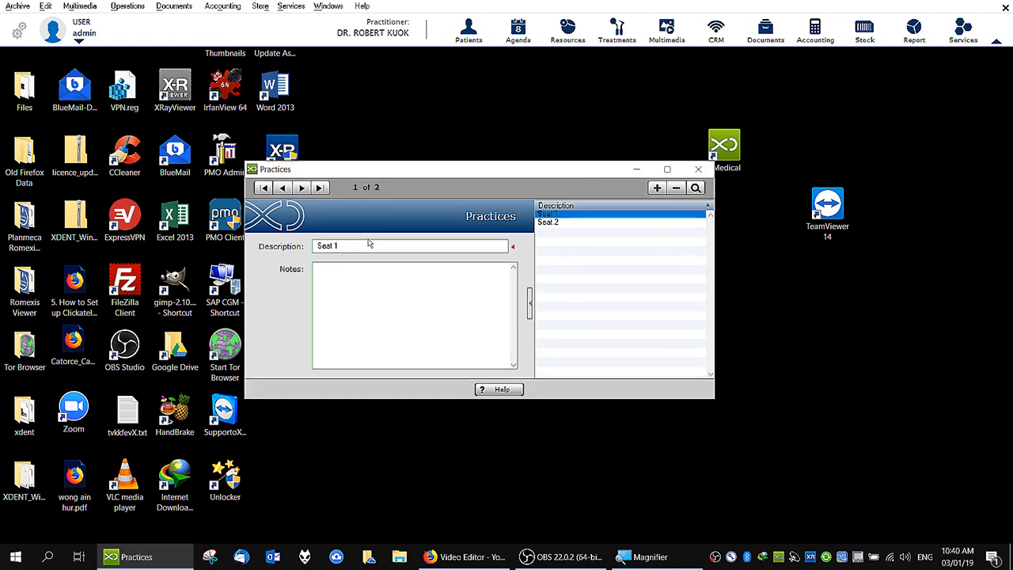
{"action": "left_click", "coordinate": [699, 171]}
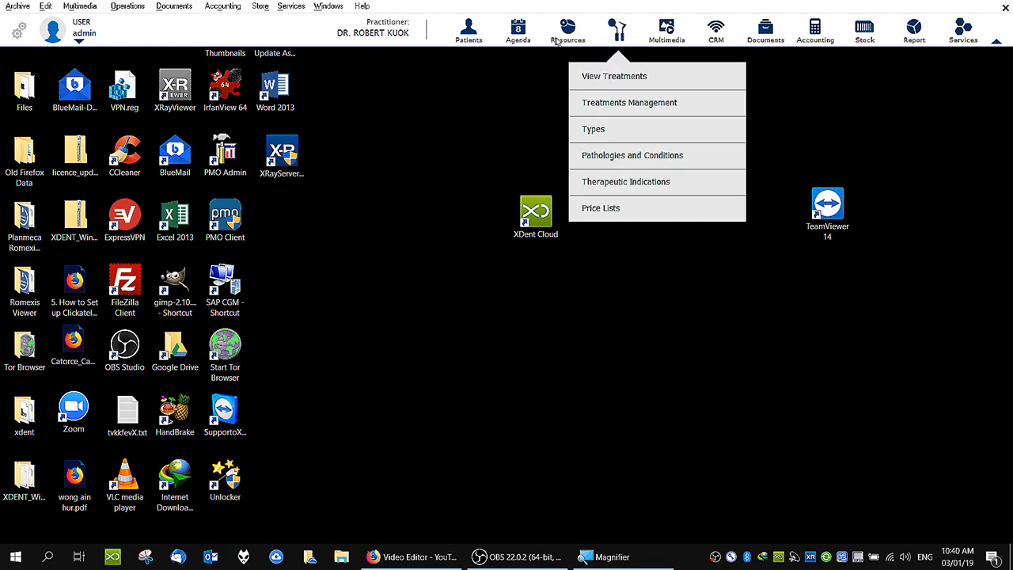
Step: Open the treatments management records and examine the basis, silver and gold prices of Consultation (Complex)
{"action": "mouse_move", "coordinate": [567, 36]}
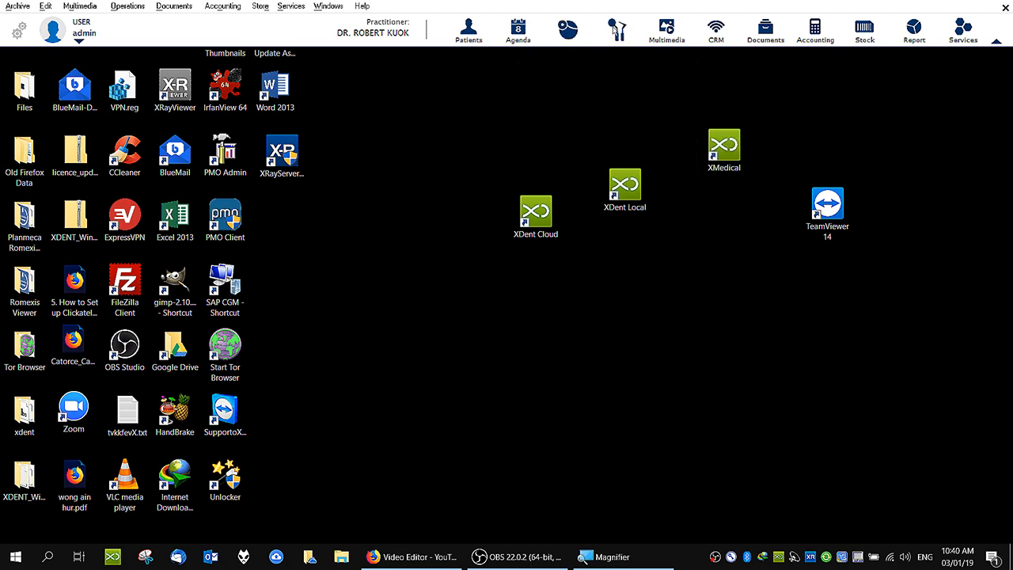
{"action": "mouse_move", "coordinate": [613, 29]}
{"action": "left_click", "coordinate": [651, 107]}
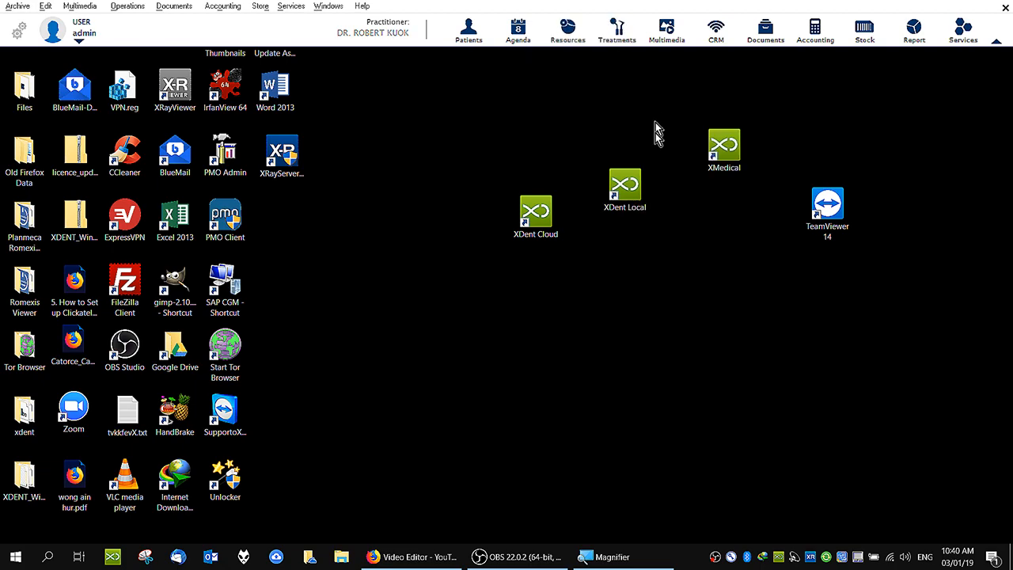
{"action": "double_click", "coordinate": [435, 166]}
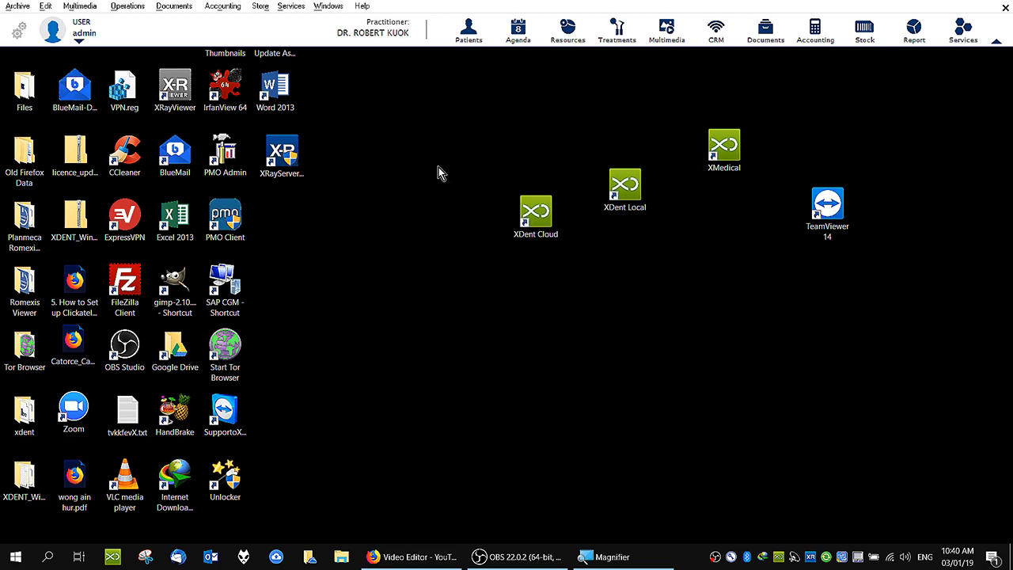
{"action": "left_click_drag", "start_coordinate": [593, 24], "coordinate": [697, 94]}
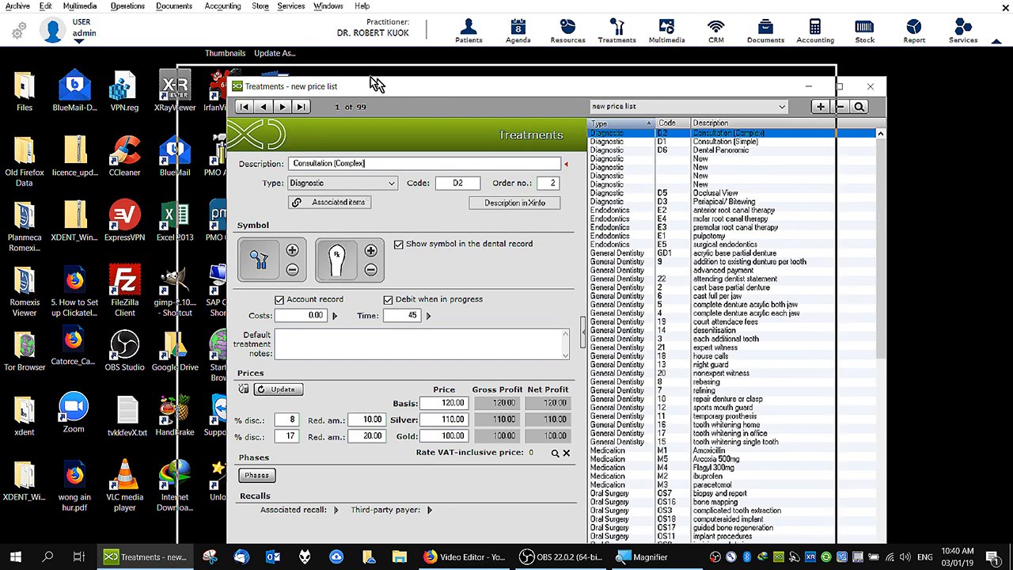
{"action": "left_click_drag", "start_coordinate": [428, 89], "coordinate": [364, 72]}
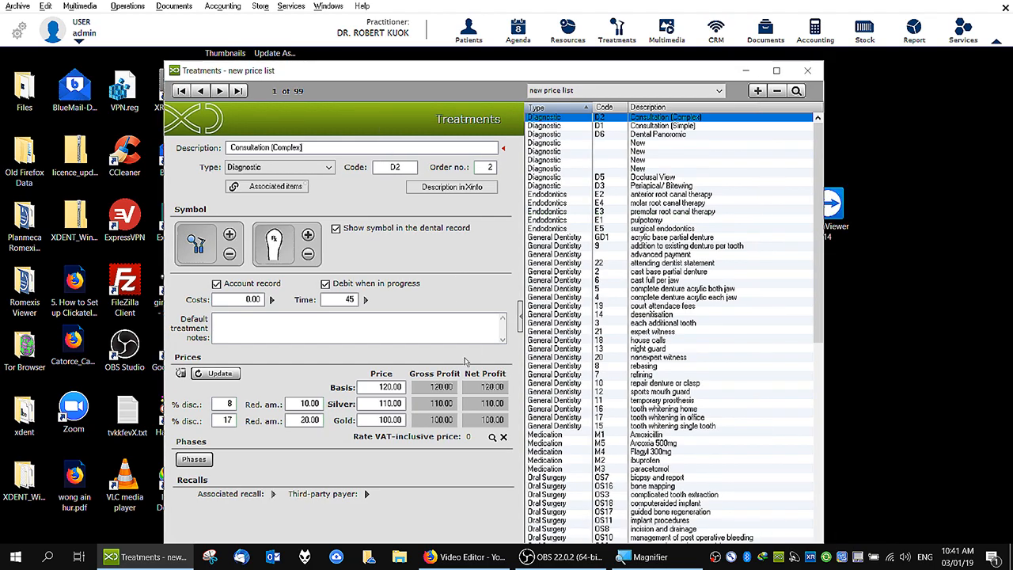
{"action": "left_click", "coordinate": [363, 387]}
{"action": "left_click", "coordinate": [364, 403]}
{"action": "left_click", "coordinate": [368, 386]}
{"action": "left_click_drag", "start_coordinate": [368, 386], "coordinate": [425, 388]}
{"action": "left_click_drag", "start_coordinate": [478, 62], "coordinate": [478, 54]}
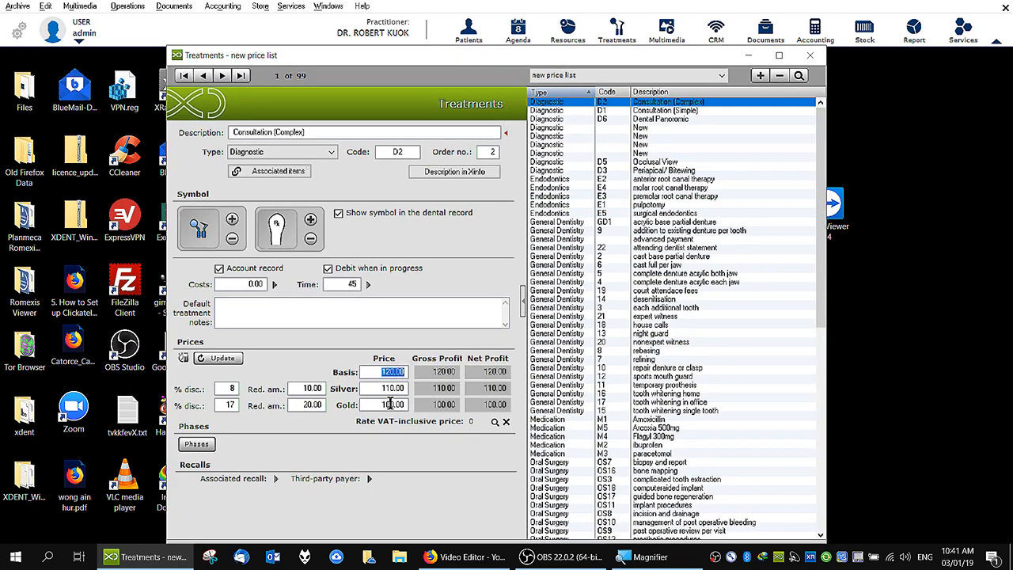
Step: Check the default treatment notes and the associated recall type of Consultation (Complex)
{"action": "left_click", "coordinate": [239, 317]}
{"action": "left_click", "coordinate": [277, 479]}
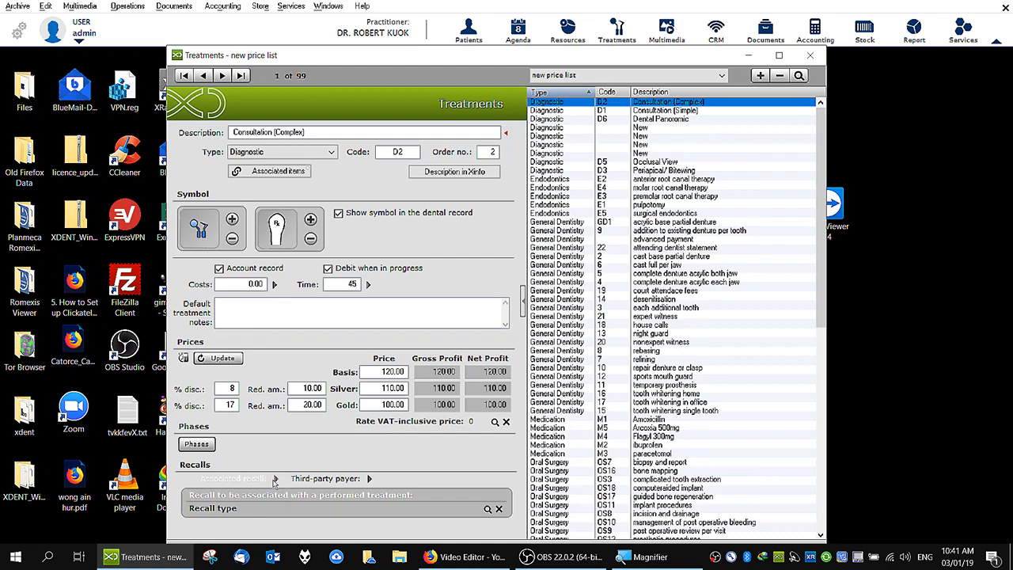
{"action": "left_click", "coordinate": [275, 480]}
Step: Find the "scaling" treatment in the price list, view its associated recall and close the treatments records
{"action": "left_click", "coordinate": [679, 111]}
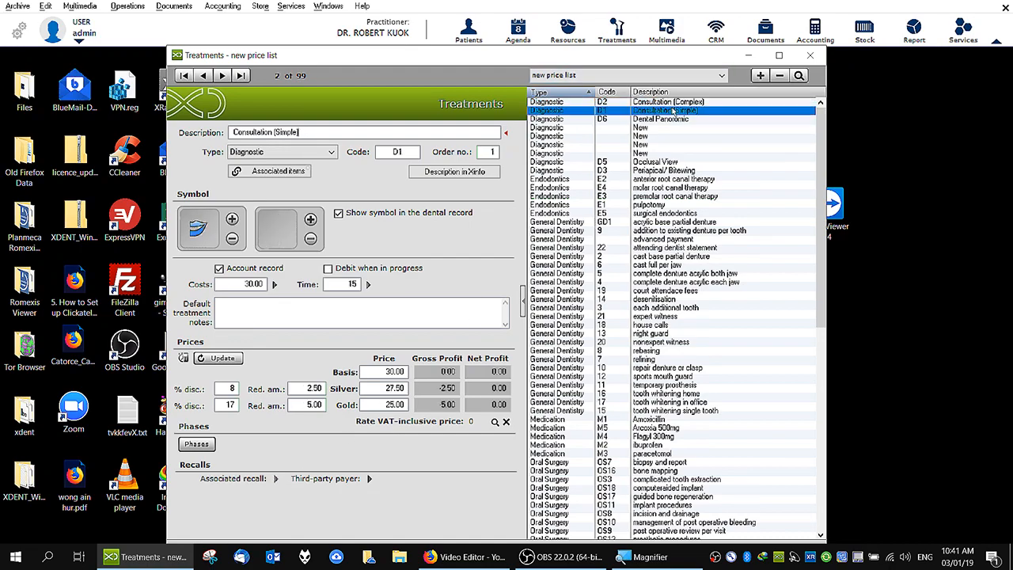
{"action": "key", "text": "Down"}
{"action": "key", "text": "Down"}
{"action": "left_click", "coordinate": [798, 75]}
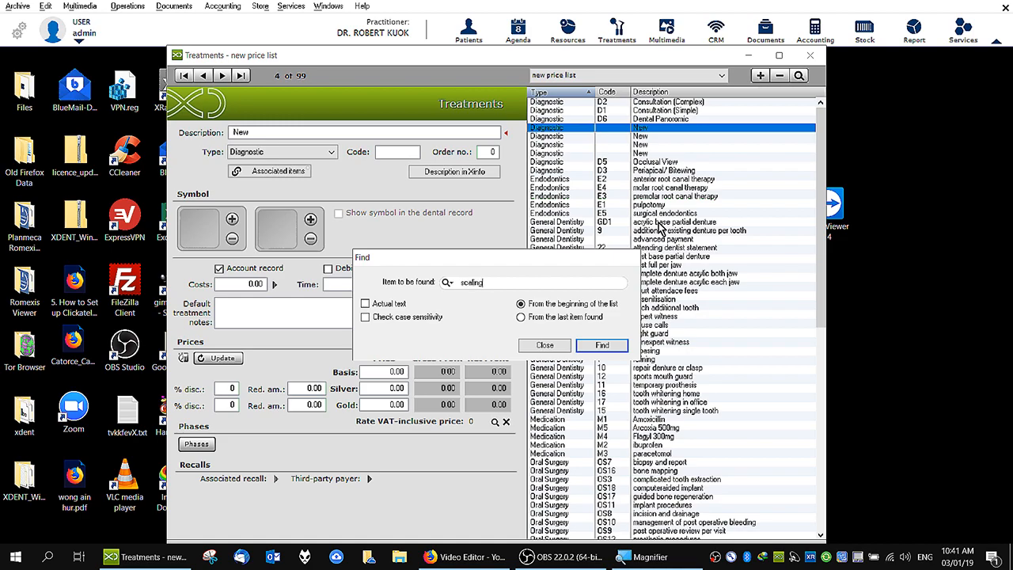
{"action": "left_click", "coordinate": [602, 345]}
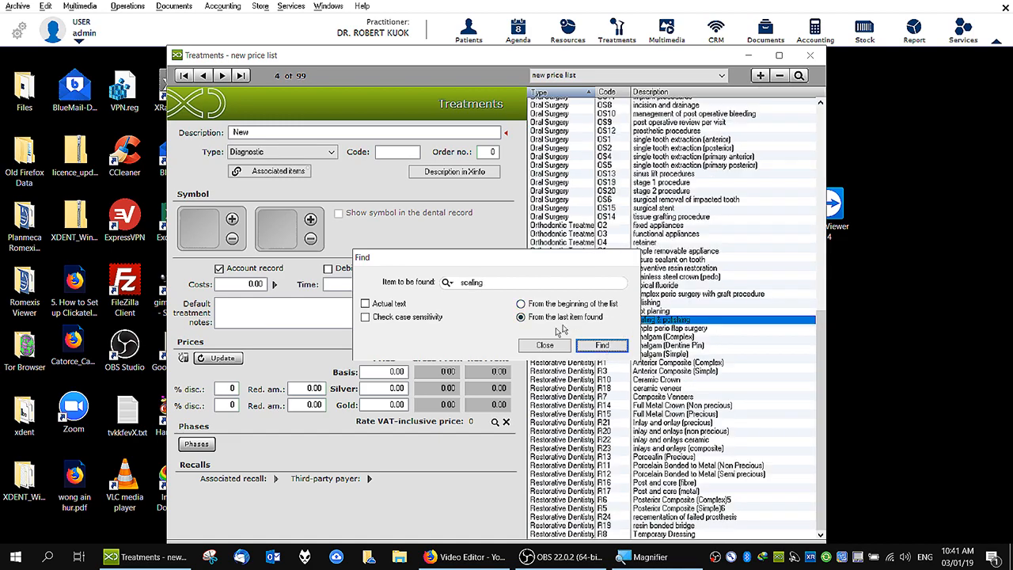
{"action": "left_click", "coordinate": [544, 345]}
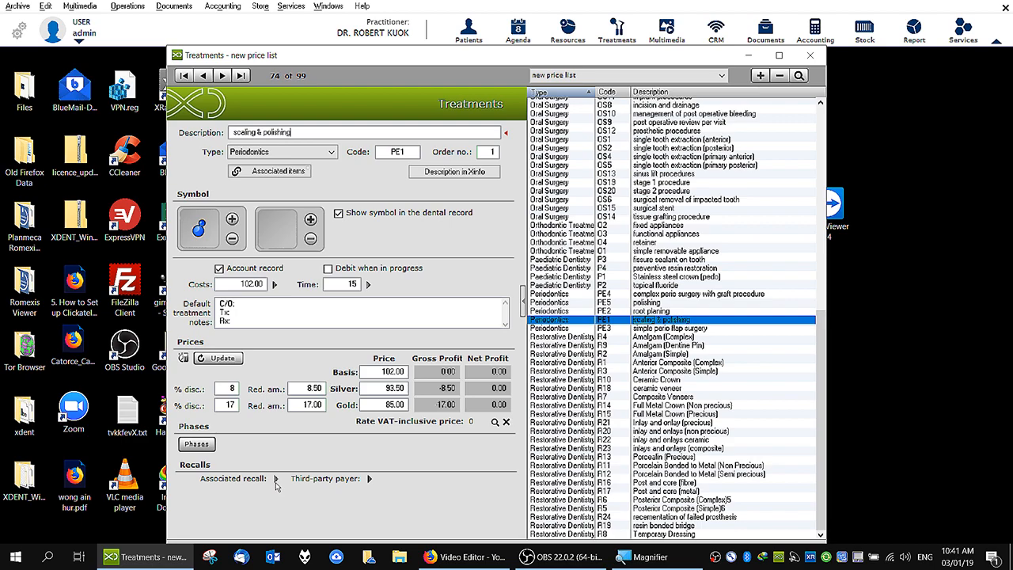
{"action": "left_click", "coordinate": [275, 478]}
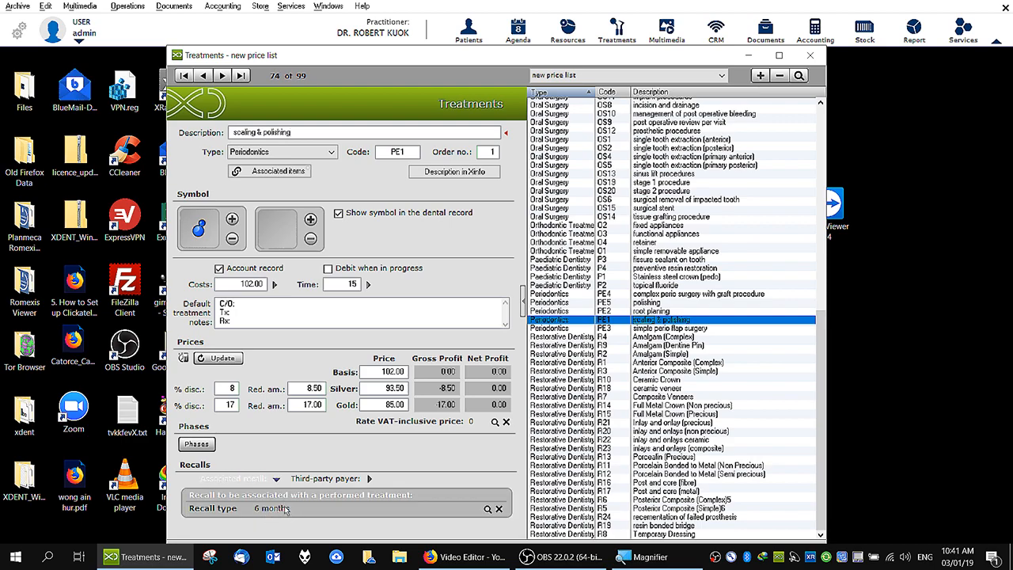
{"action": "left_click", "coordinate": [811, 55]}
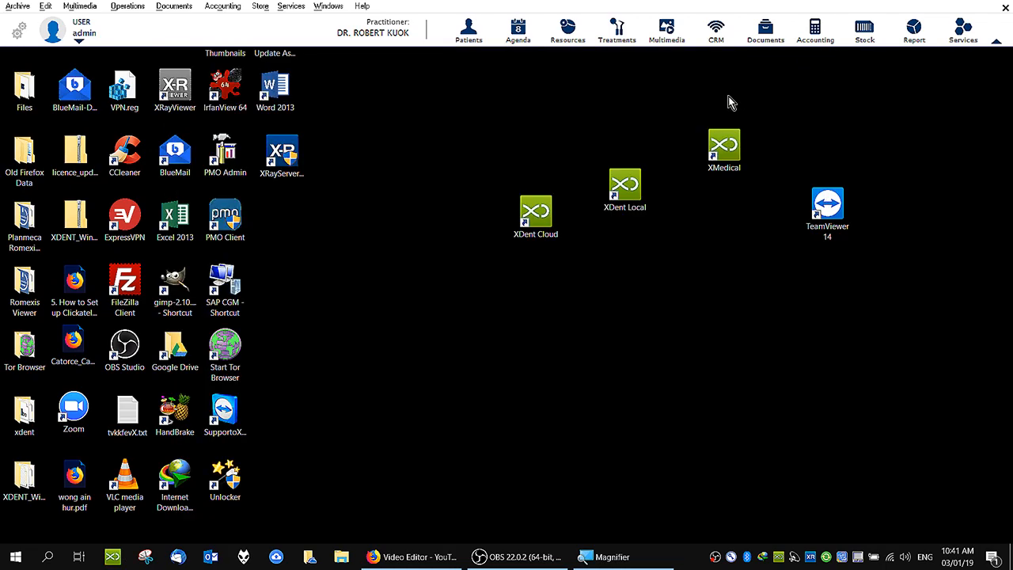
Step: View the 26 Oct 2018 acquisition in the multimedia archive and close the archive
{"action": "left_click", "coordinate": [666, 28]}
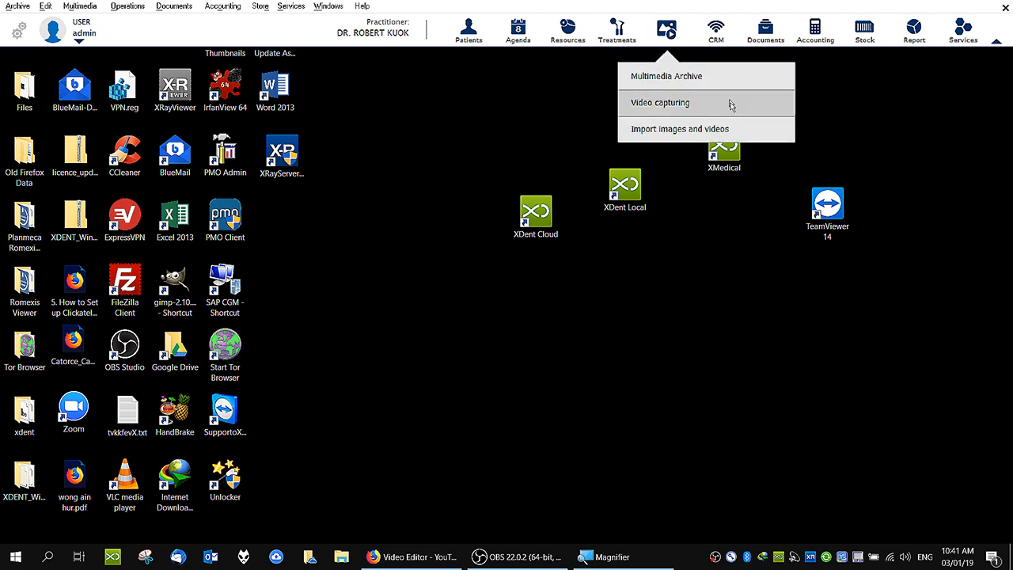
{"action": "left_click", "coordinate": [724, 90]}
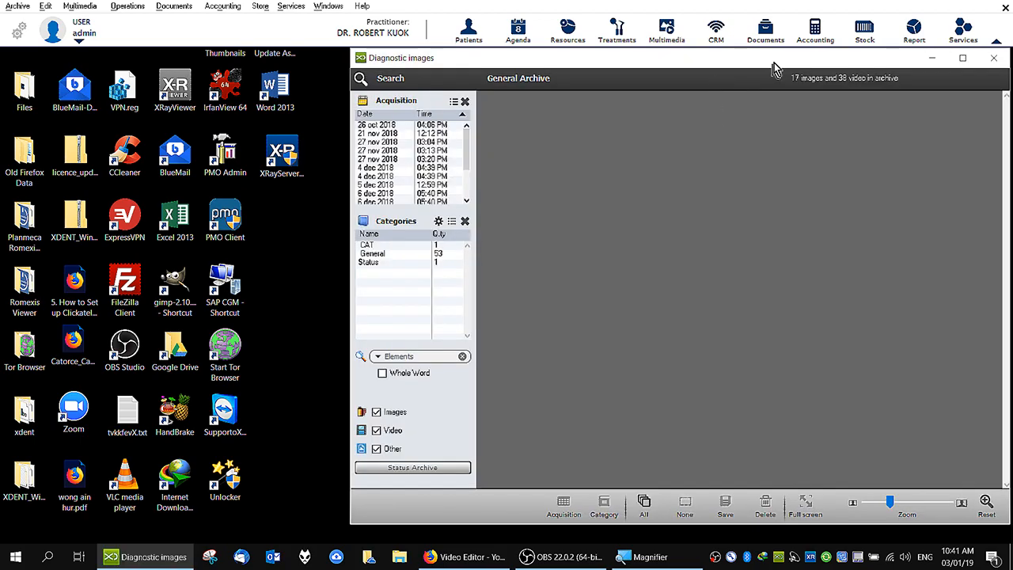
{"action": "left_click_drag", "start_coordinate": [773, 67], "coordinate": [688, 66]}
{"action": "left_click", "coordinate": [289, 130]}
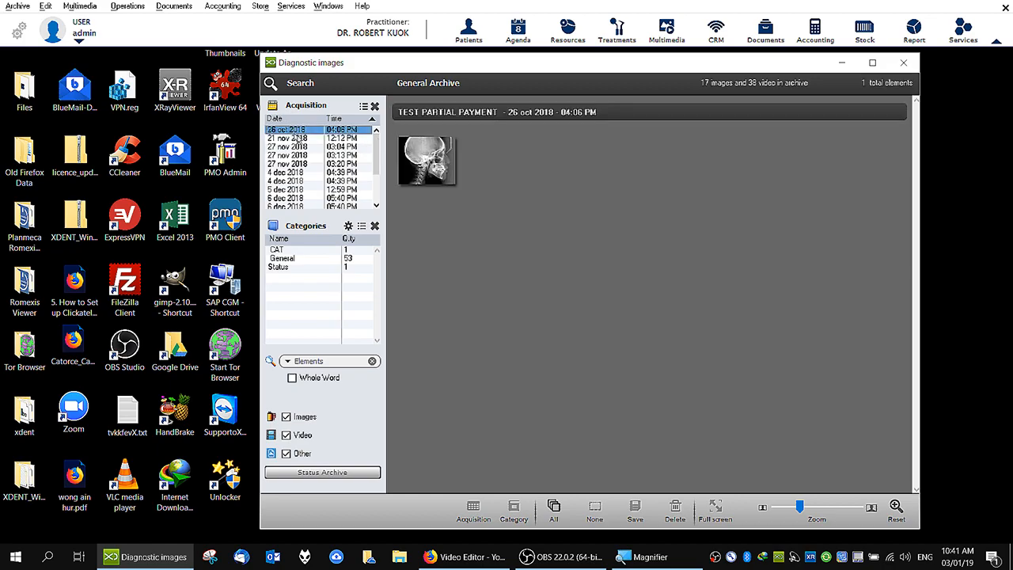
{"action": "left_click_drag", "start_coordinate": [530, 68], "coordinate": [500, 68]}
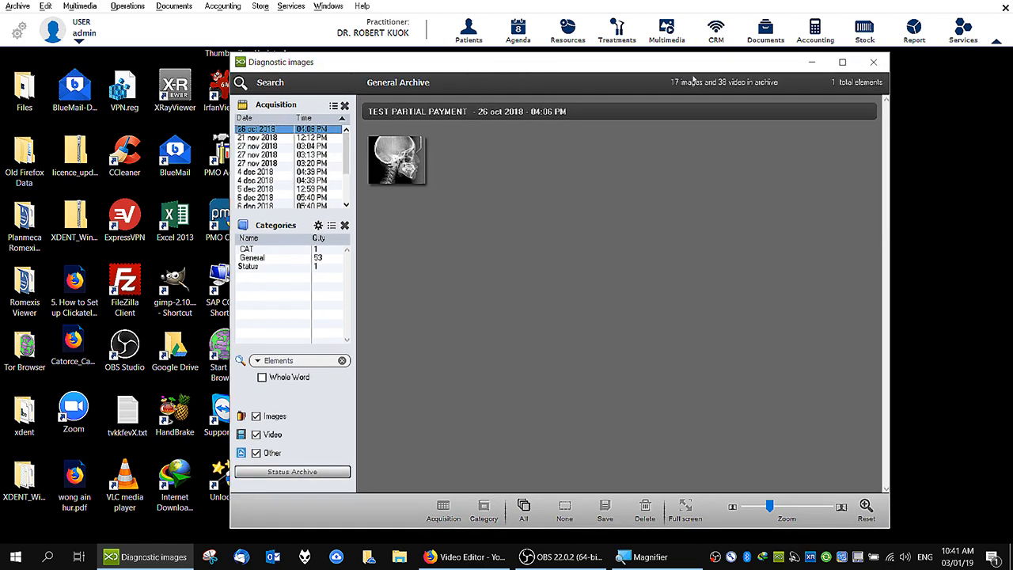
{"action": "left_click", "coordinate": [874, 62]}
Step: View the patient selection for video capturing, cancel it and look over the multimedia options
{"action": "left_click", "coordinate": [666, 30]}
{"action": "left_click", "coordinate": [696, 102]}
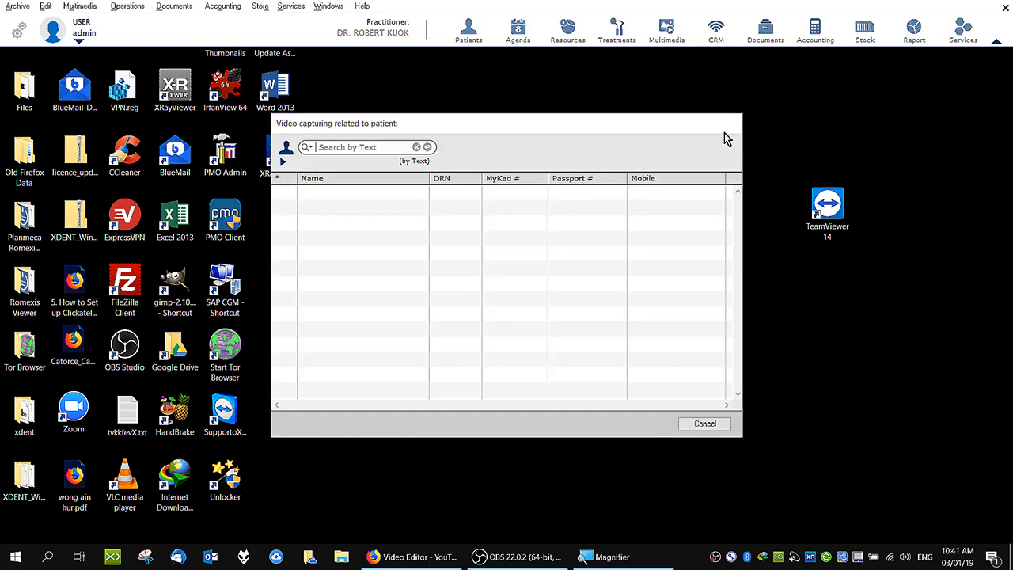
{"action": "left_click", "coordinate": [704, 423]}
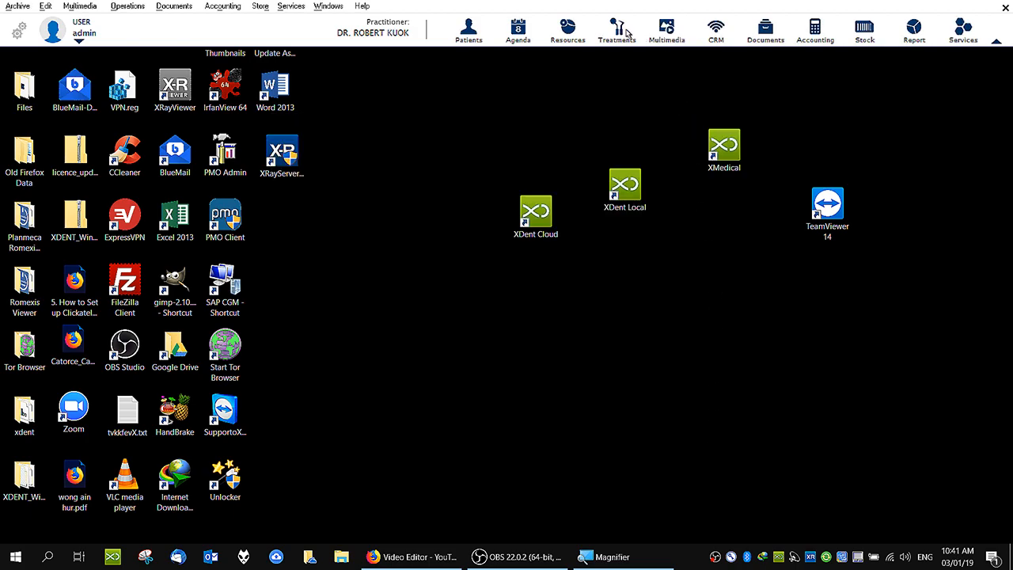
{"action": "left_click", "coordinate": [666, 30]}
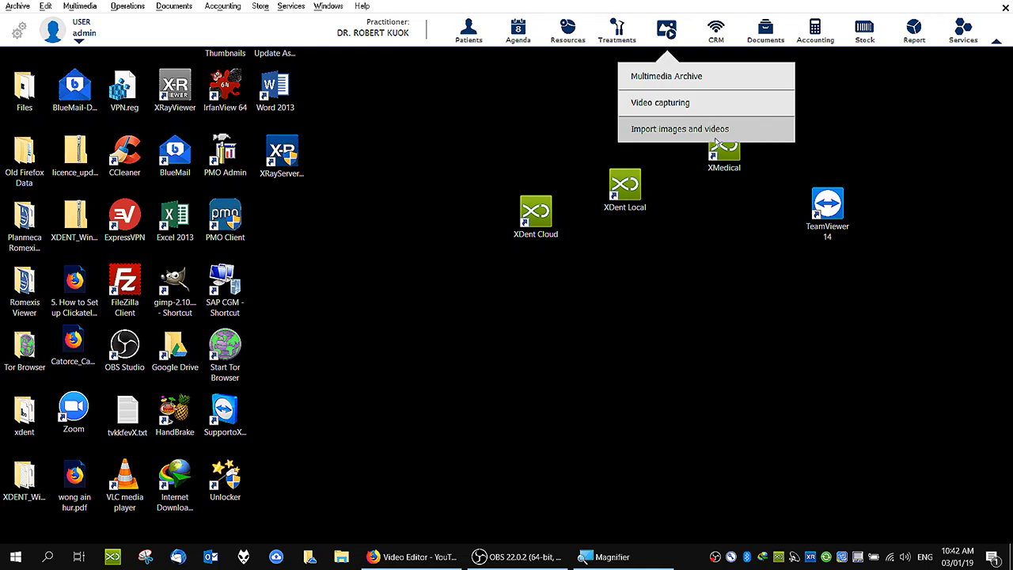
Step: Open the CRM communications to patients and filter the patient list by Birthdays
{"action": "mouse_move", "coordinate": [716, 32]}
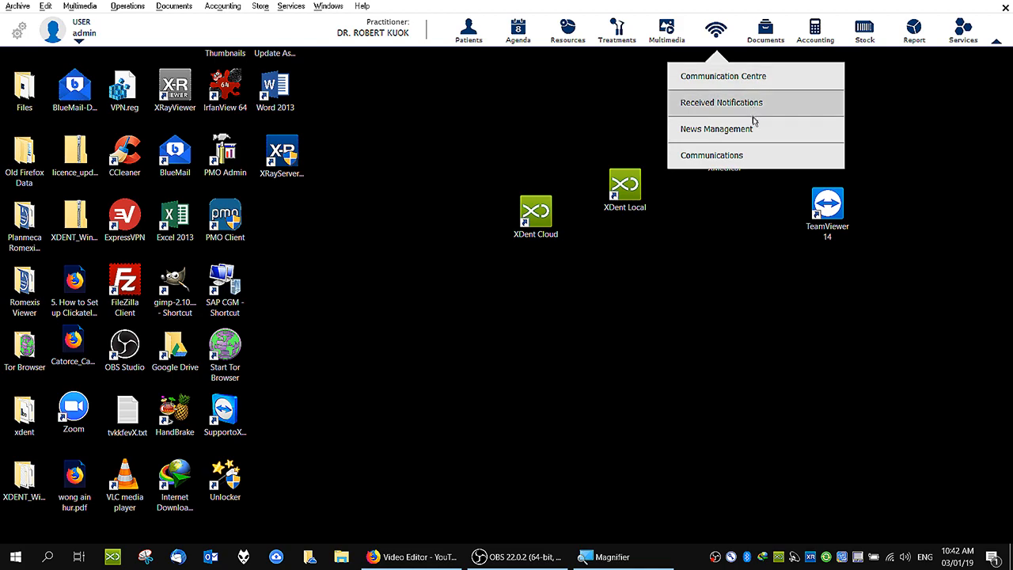
{"action": "left_click", "coordinate": [753, 158]}
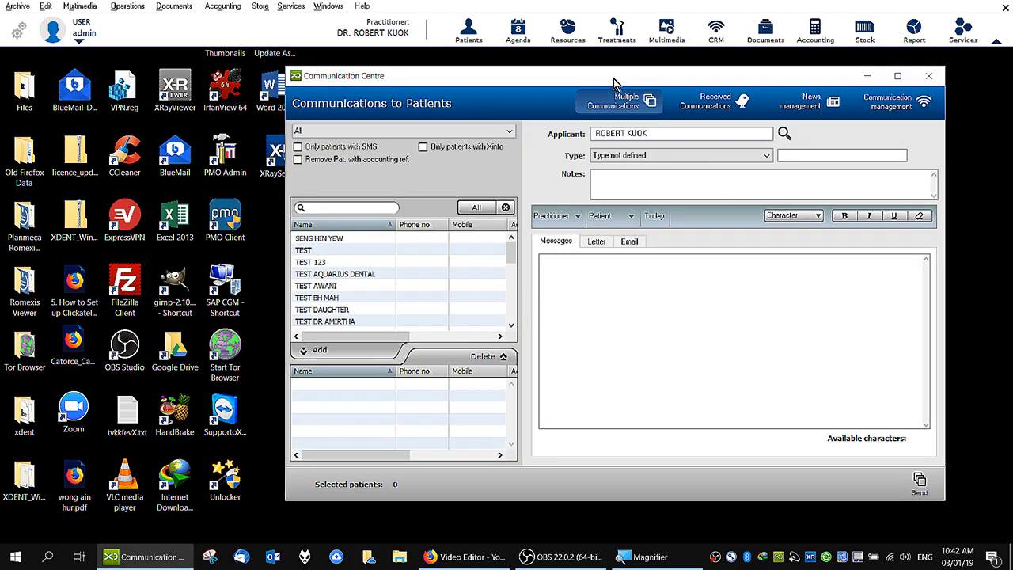
{"action": "left_click_drag", "start_coordinate": [609, 71], "coordinate": [566, 69]}
{"action": "left_click", "coordinate": [459, 131]}
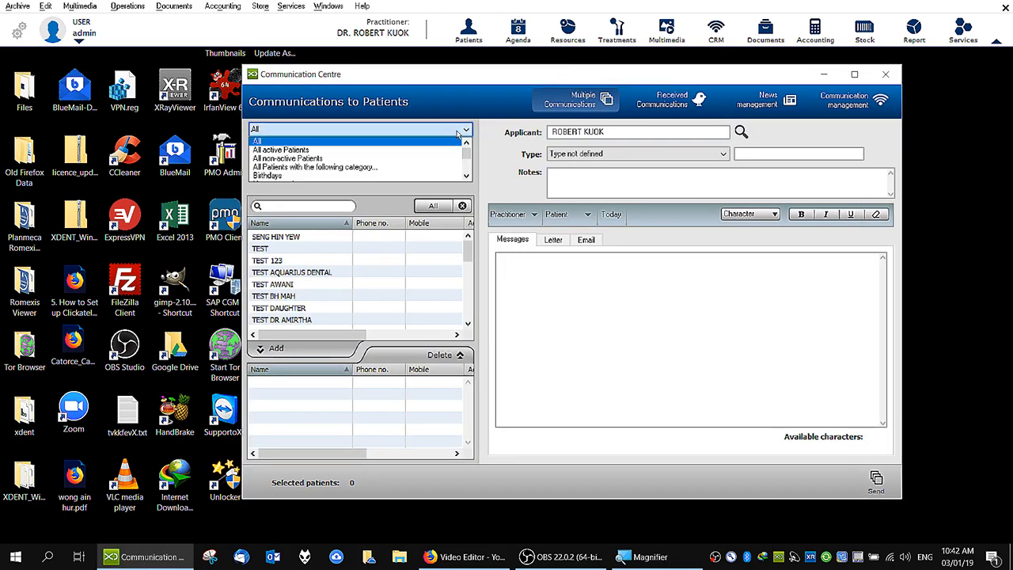
{"action": "left_click", "coordinate": [391, 142]}
{"action": "left_click", "coordinate": [464, 134]}
{"action": "left_click", "coordinate": [296, 174]}
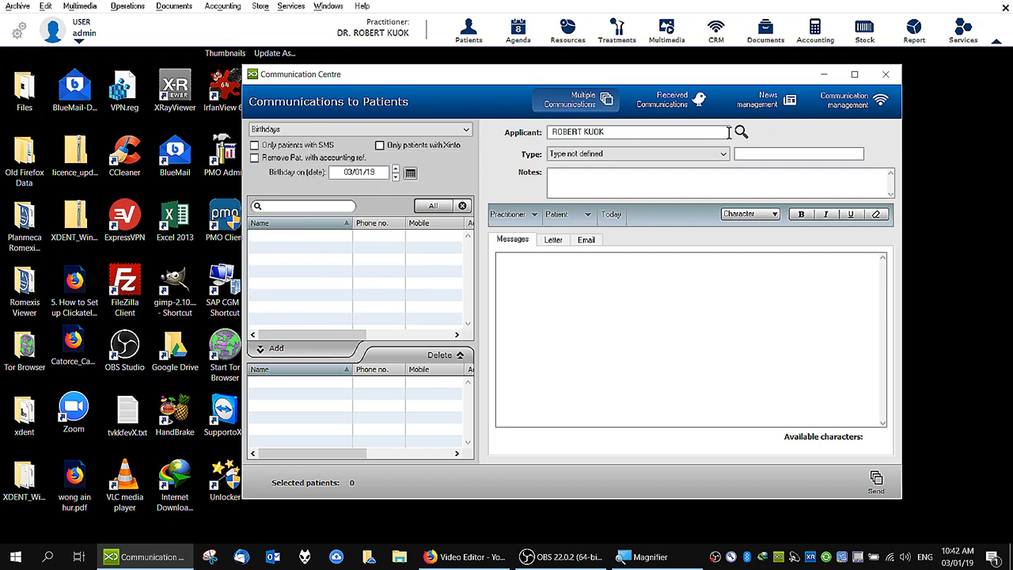
Step: View the received communications notifications in the Communication Centre
{"action": "left_click", "coordinate": [662, 102]}
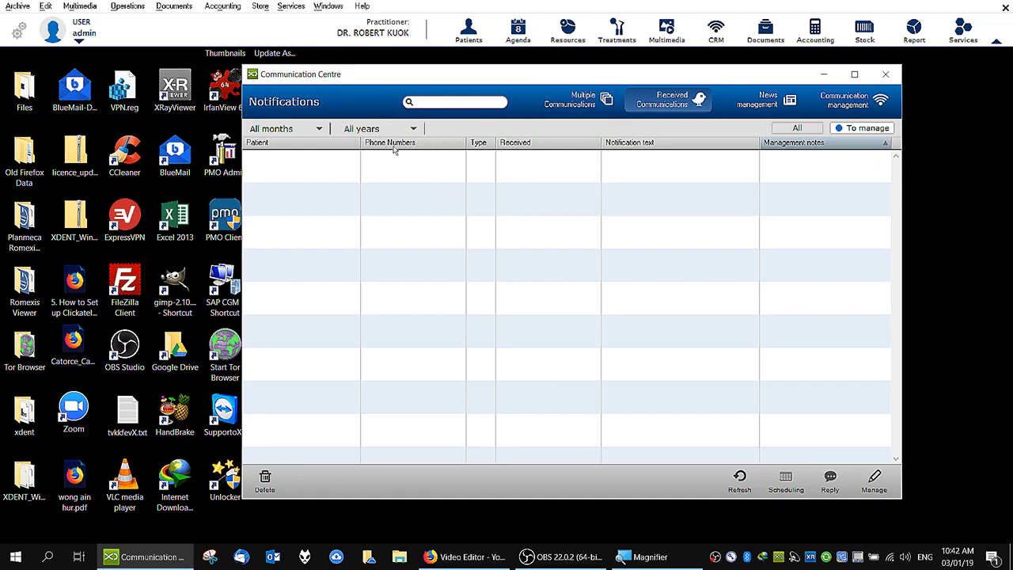
{"action": "left_click", "coordinate": [278, 153]}
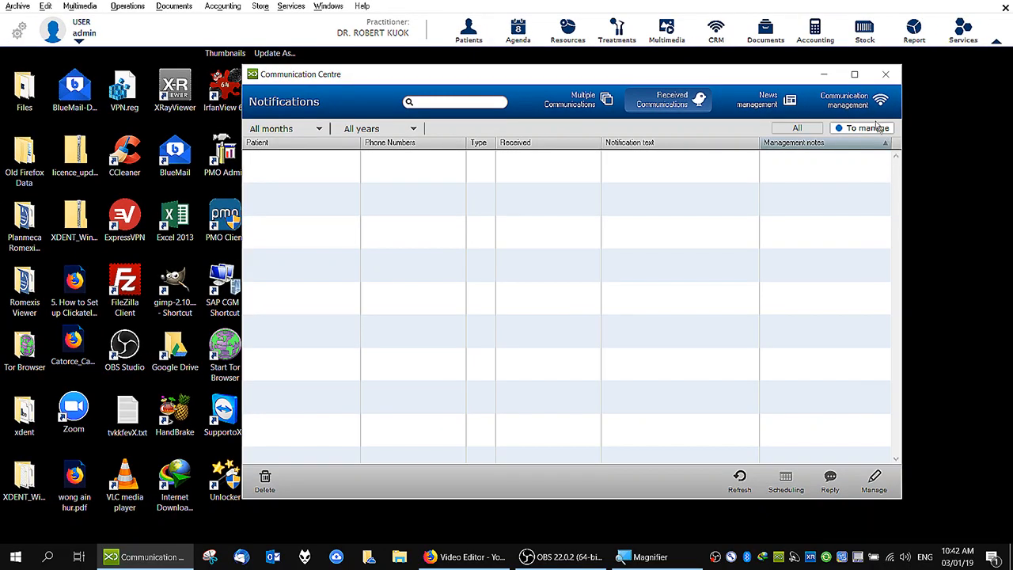
Step: List the communications still to send in communication management and filter them to January 2019
{"action": "left_click", "coordinate": [848, 100]}
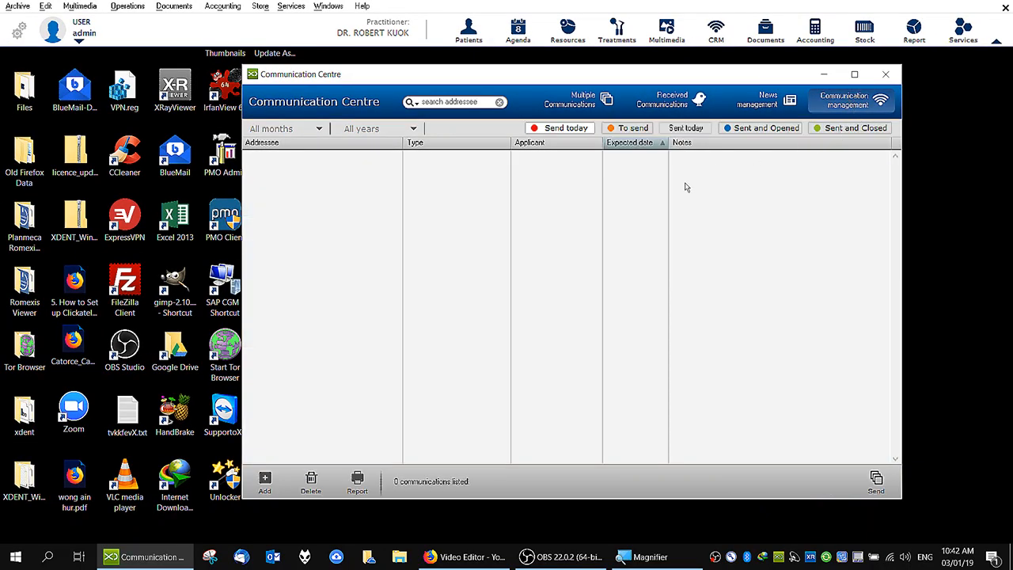
{"action": "scroll", "coordinate": [518, 250], "scroll_direction": "down", "scroll_amount": 3}
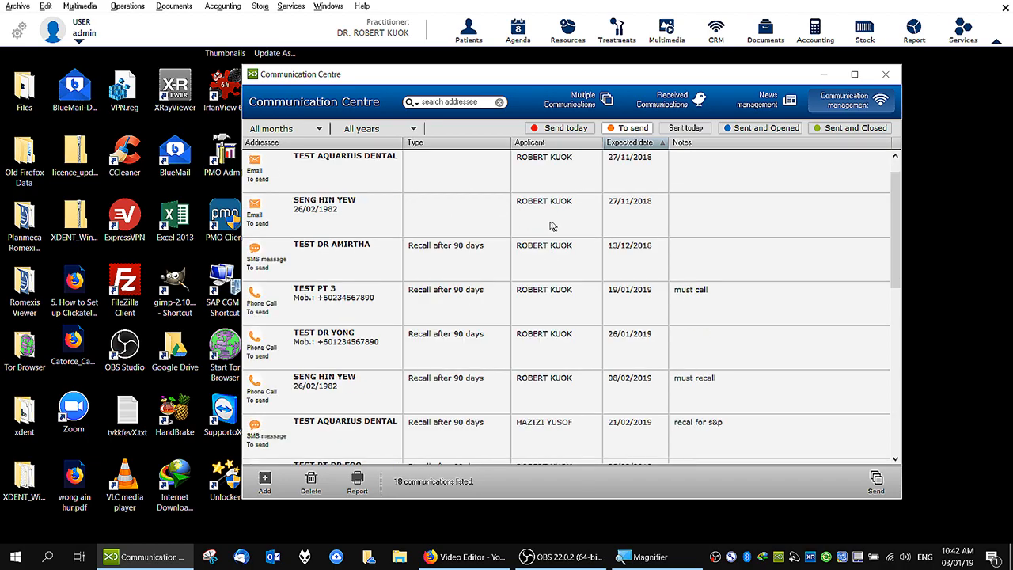
{"action": "left_click", "coordinate": [314, 127]}
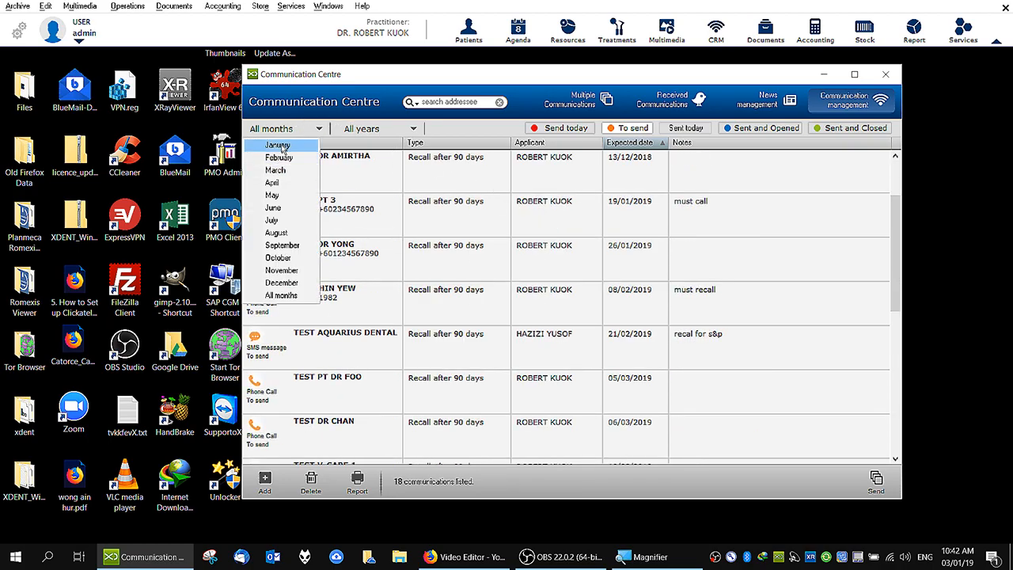
{"action": "left_click", "coordinate": [305, 144]}
{"action": "left_click", "coordinate": [380, 129]}
{"action": "left_click", "coordinate": [382, 164]}
Step: Examine the phone call recalls listed for January 2019 and select the one expected on 26/01/2019
{"action": "left_click", "coordinate": [331, 180]}
{"action": "left_click", "coordinate": [343, 219]}
{"action": "left_click", "coordinate": [502, 166]}
{"action": "left_click", "coordinate": [494, 219]}
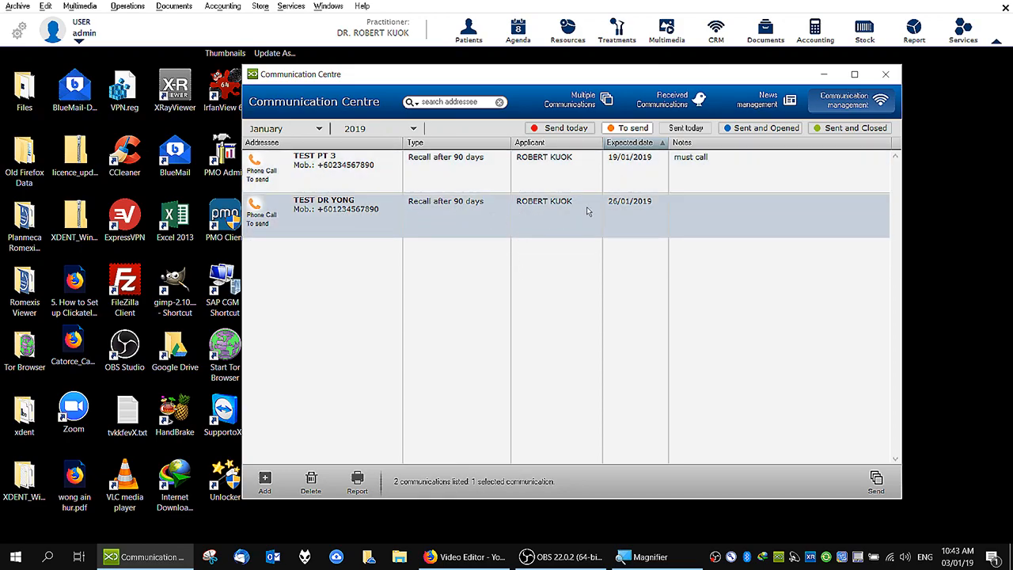
{"action": "left_click_drag", "start_coordinate": [630, 78], "coordinate": [688, 79]}
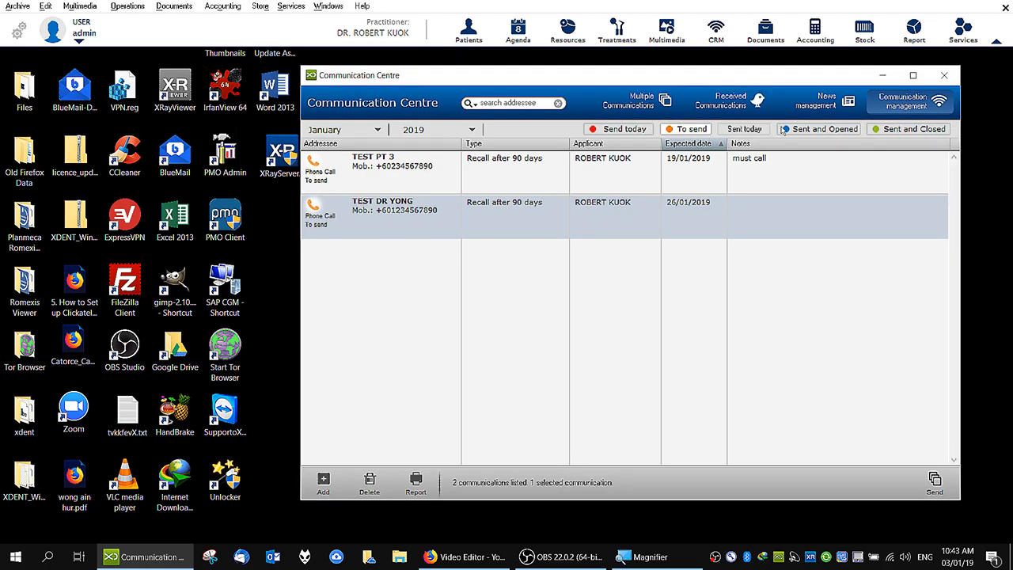
{"action": "left_click_drag", "start_coordinate": [791, 77], "coordinate": [742, 79]}
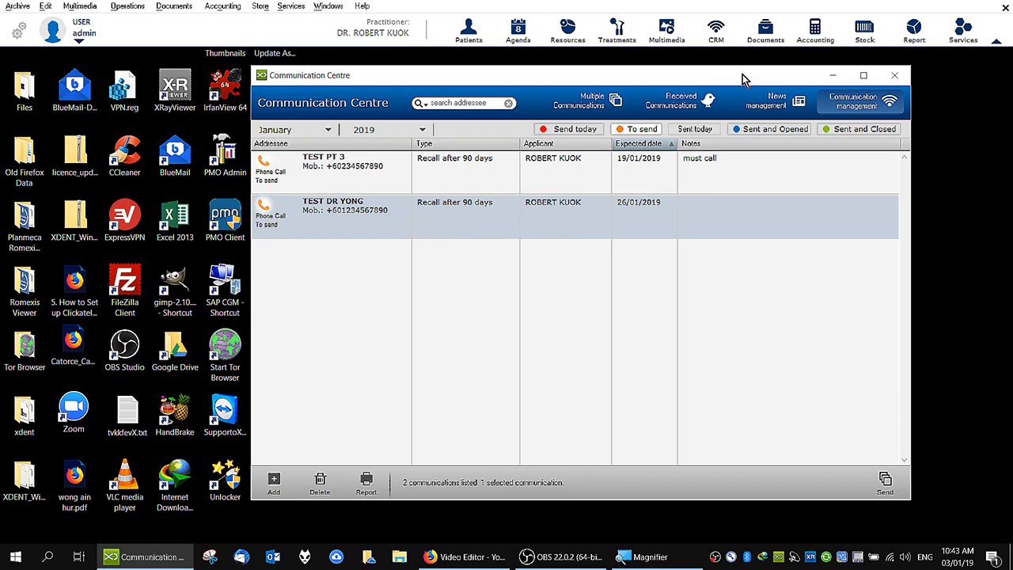
Step: View the practice opening times item in the Communication Centre's news management and close the centre
{"action": "left_click_drag", "start_coordinate": [742, 74], "coordinate": [749, 95]}
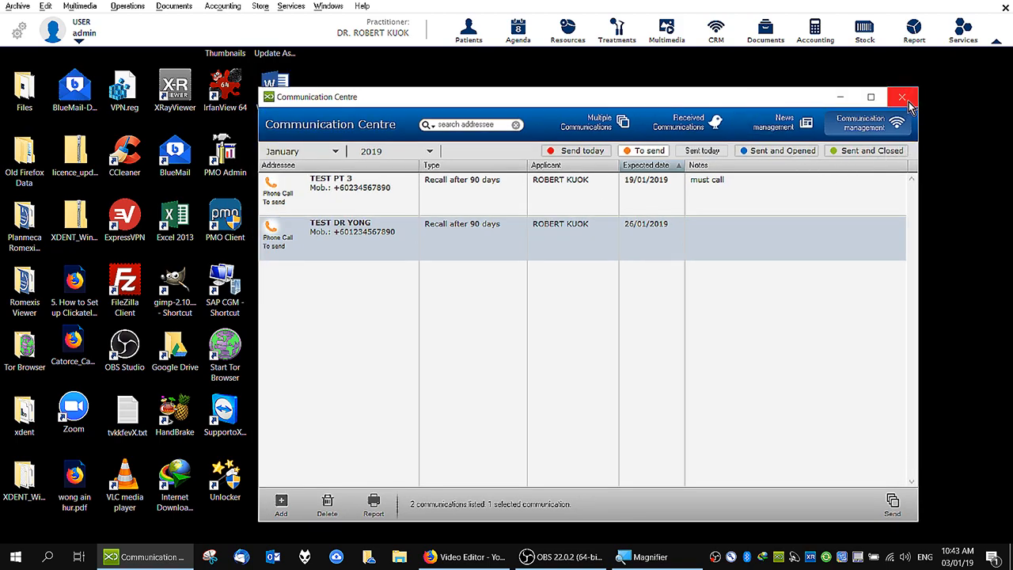
{"action": "left_click", "coordinate": [795, 117]}
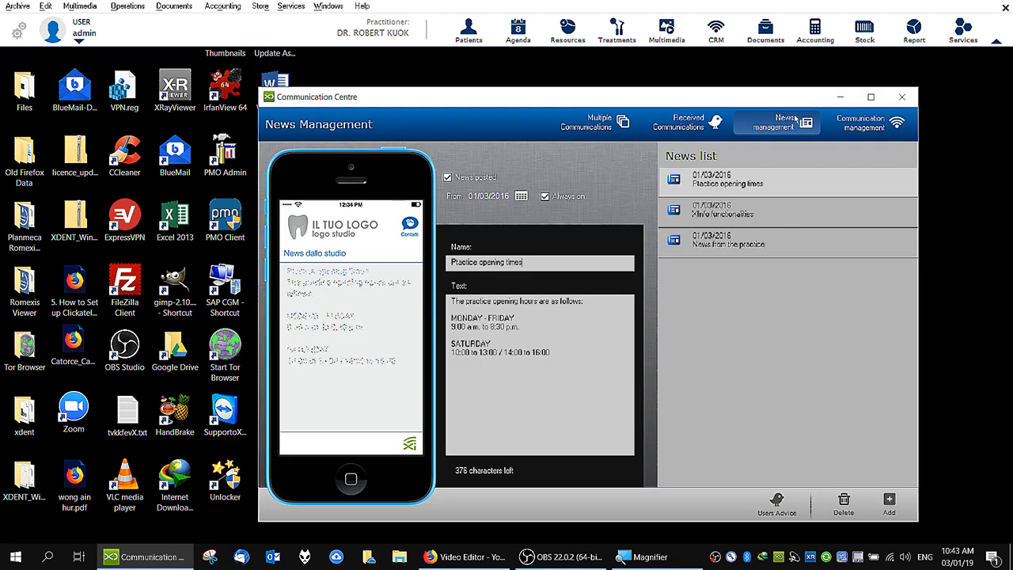
{"action": "left_click_drag", "start_coordinate": [707, 101], "coordinate": [719, 73]}
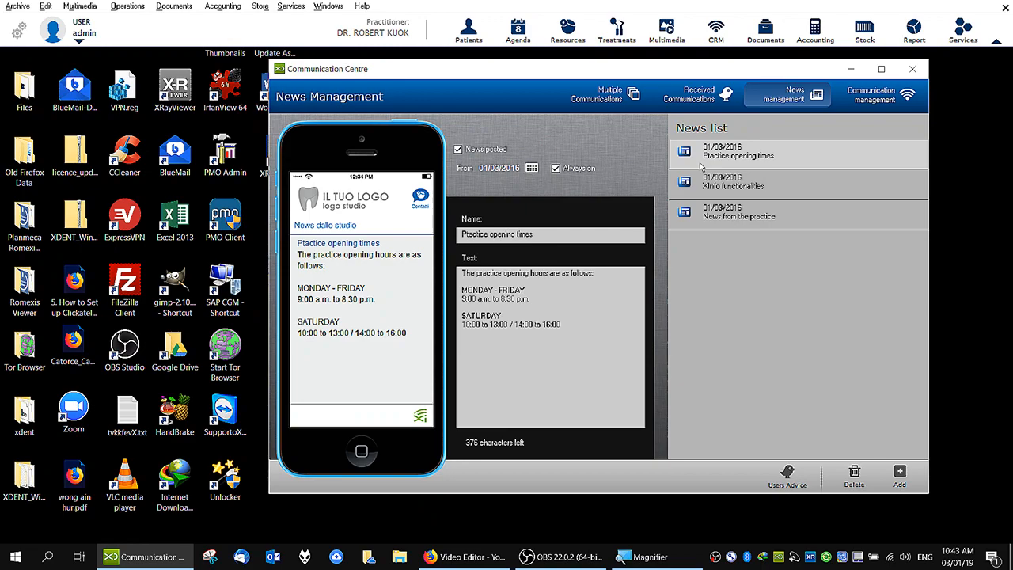
{"action": "mouse_move", "coordinate": [679, 75]}
{"action": "left_mouse_down"}
{"action": "mouse_move", "coordinate": [687, 101]}
{"action": "mouse_move", "coordinate": [666, 106]}
{"action": "mouse_move", "coordinate": [685, 88]}
{"action": "left_mouse_up"}
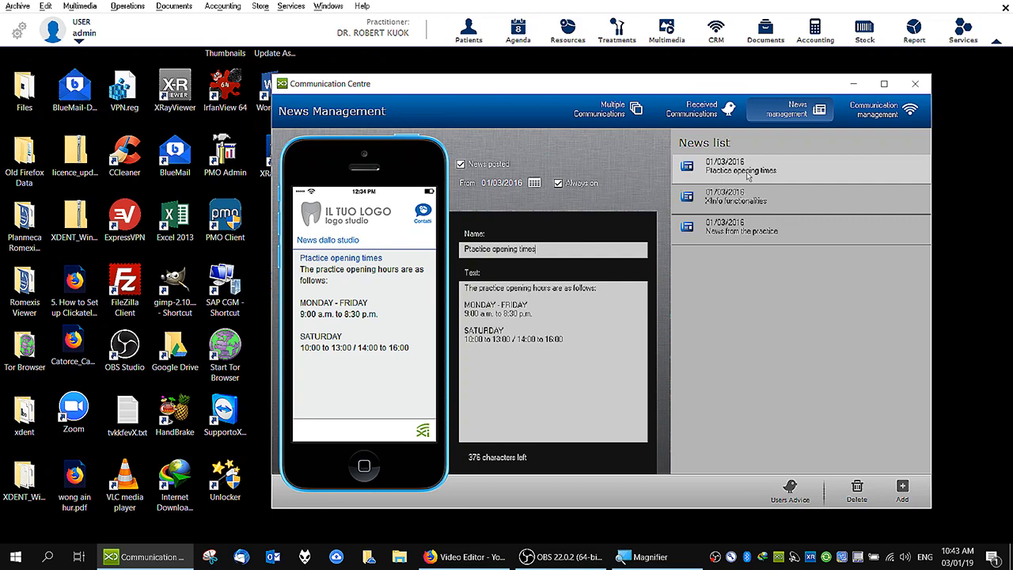
{"action": "mouse_move", "coordinate": [774, 90]}
{"action": "left_mouse_down"}
{"action": "mouse_move", "coordinate": [723, 75]}
{"action": "mouse_move", "coordinate": [710, 89]}
{"action": "mouse_move", "coordinate": [801, 90]}
{"action": "mouse_move", "coordinate": [773, 87]}
{"action": "left_mouse_up"}
{"action": "left_click", "coordinate": [908, 85]}
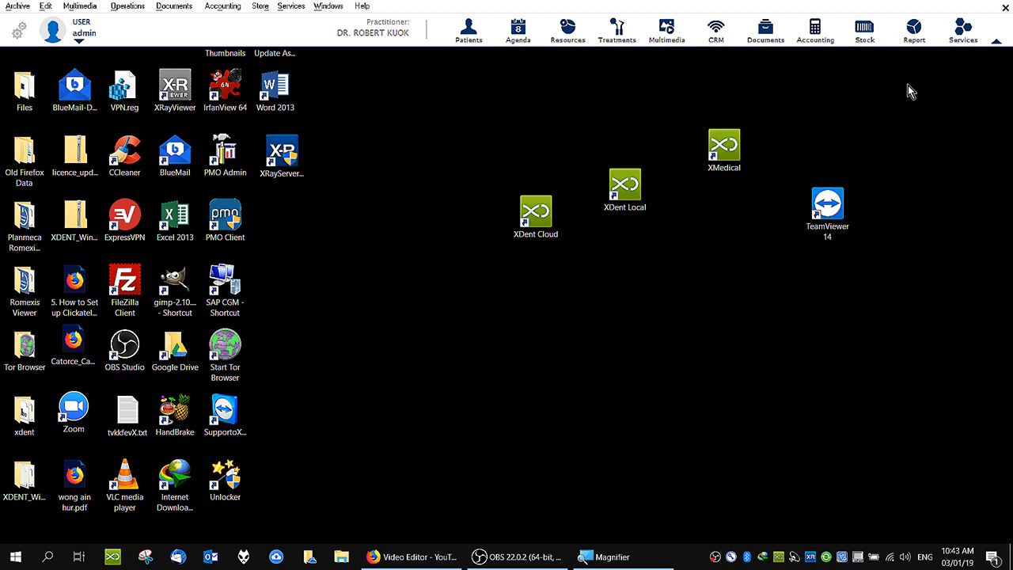
{"action": "left_click", "coordinate": [468, 30]}
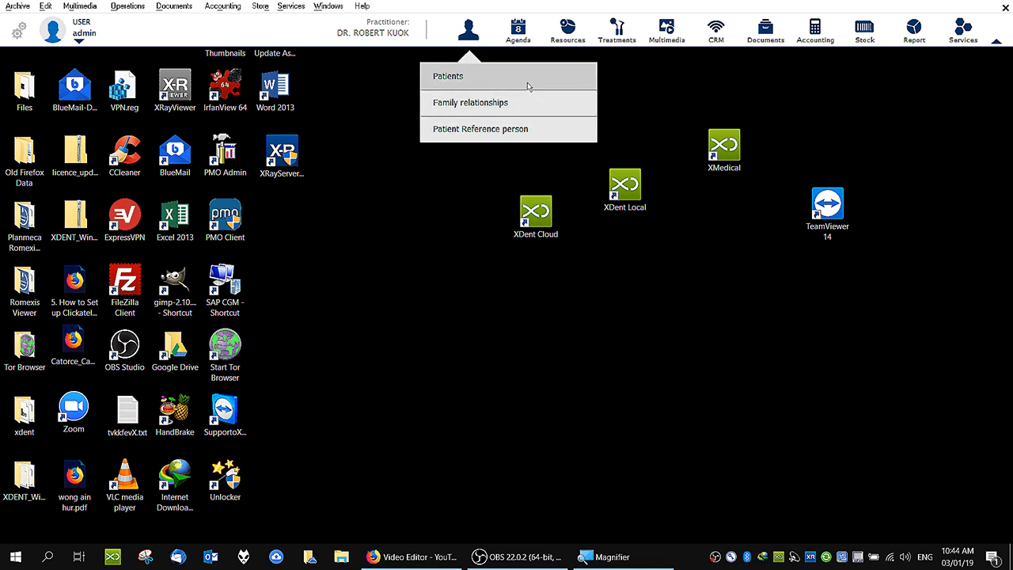
{"action": "left_click", "coordinate": [691, 94]}
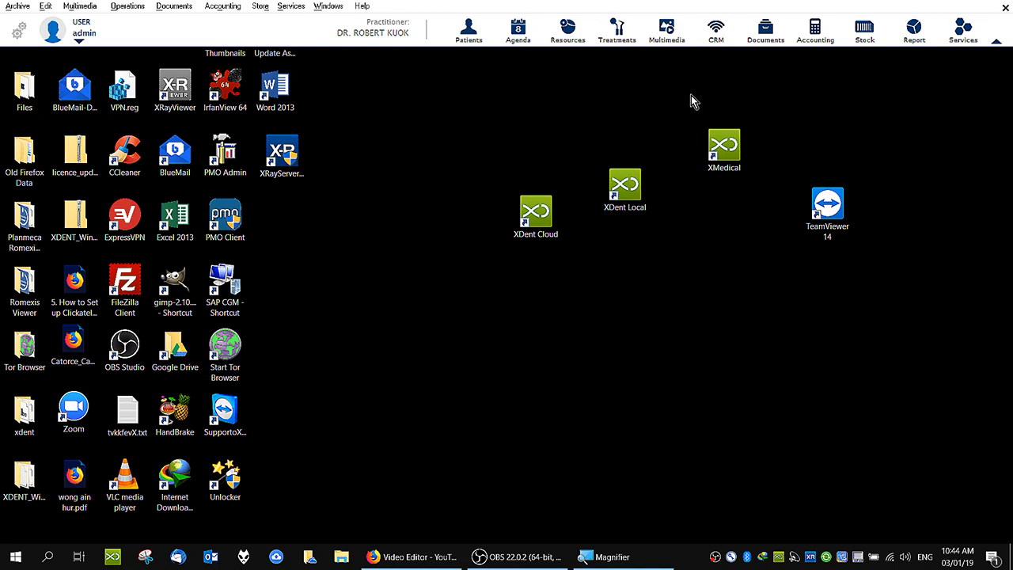
Step: Open the stock item records, view the ARCOXIA 500mg details and its supplier PharmaABC, and close the records
{"action": "left_click", "coordinate": [864, 32]}
{"action": "mouse_move", "coordinate": [860, 79]}
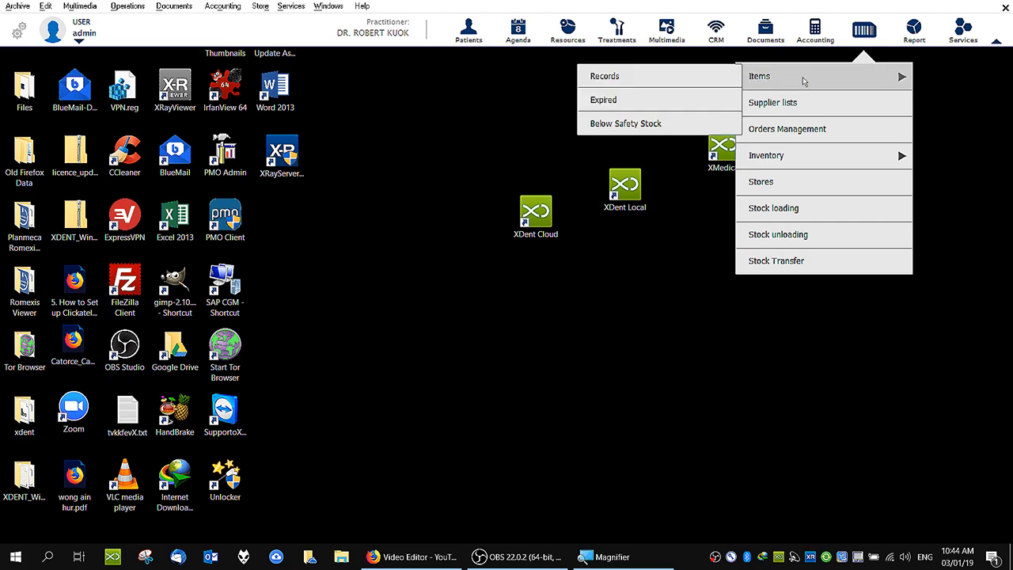
{"action": "left_click", "coordinate": [663, 82]}
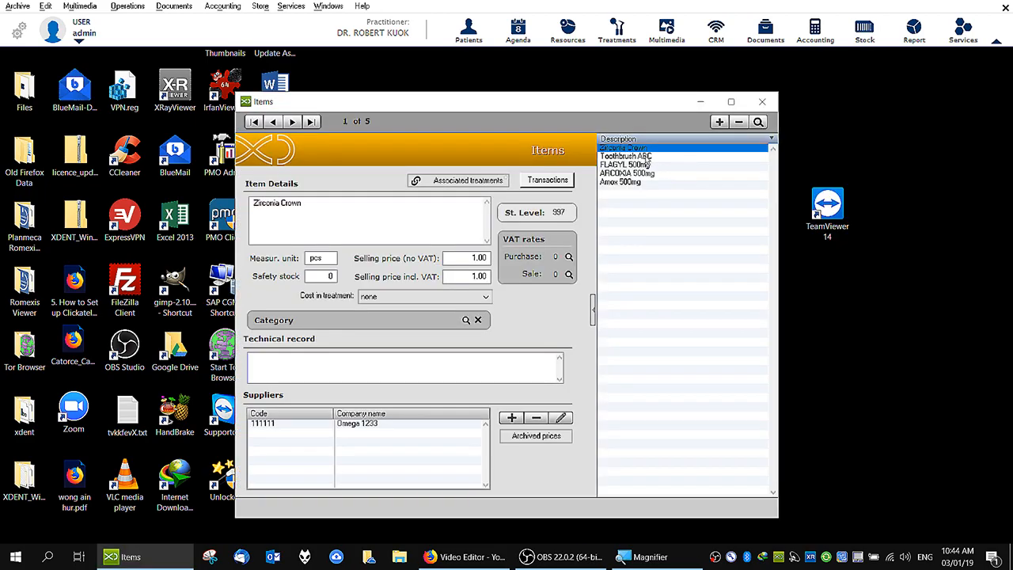
{"action": "left_click", "coordinate": [651, 174]}
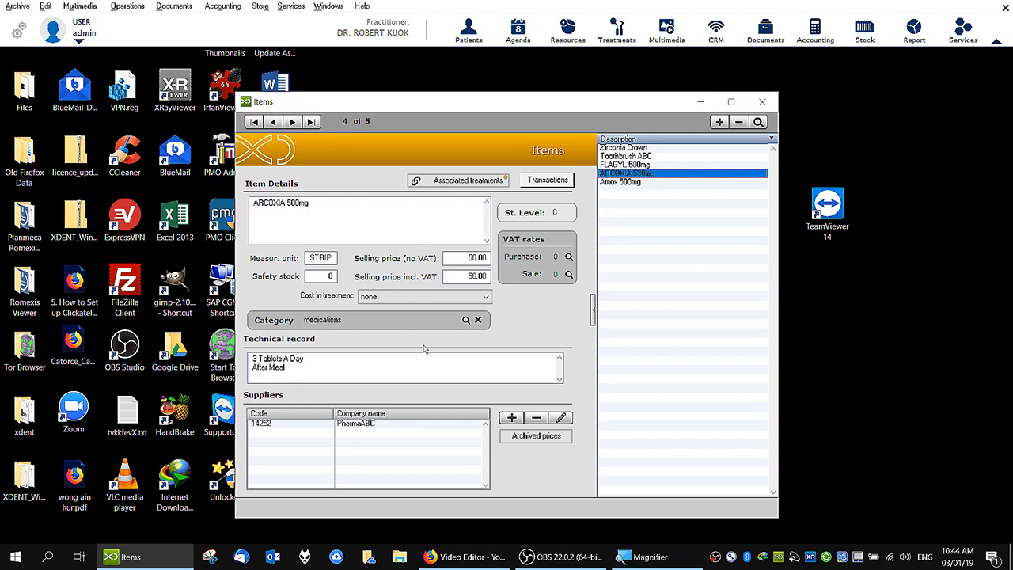
{"action": "left_click", "coordinate": [364, 428]}
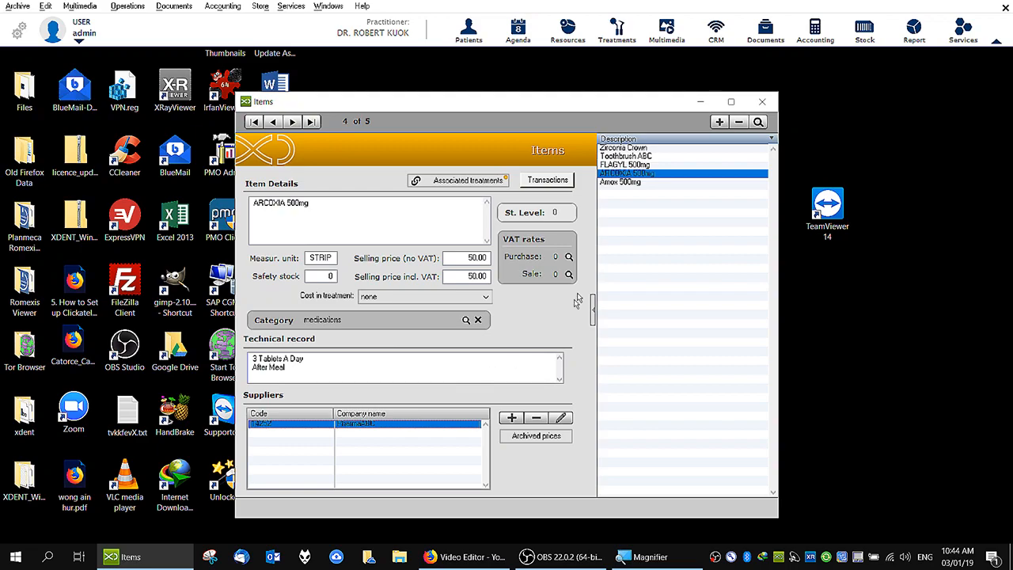
{"action": "left_click", "coordinate": [761, 104]}
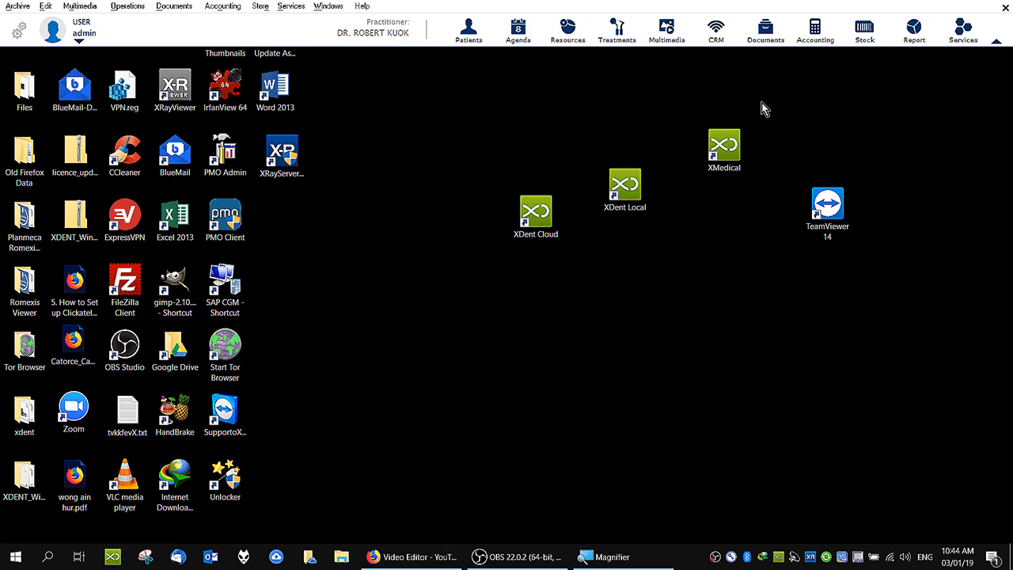
Step: View the stock inventory valuation as at 03/01/19 for all stores and close it
{"action": "left_click", "coordinate": [877, 38]}
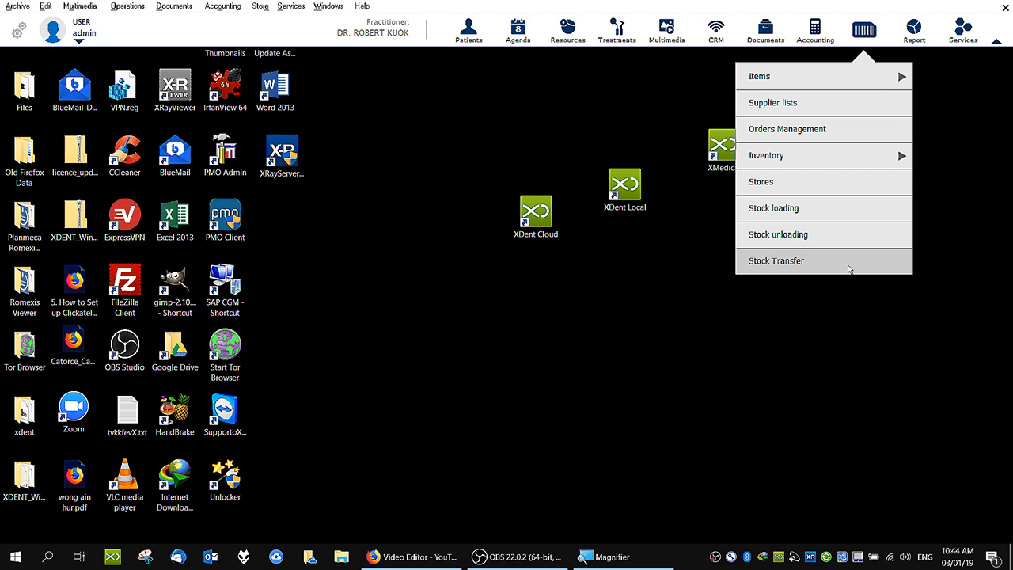
{"action": "mouse_move", "coordinate": [846, 160]}
{"action": "left_click", "coordinate": [676, 181]}
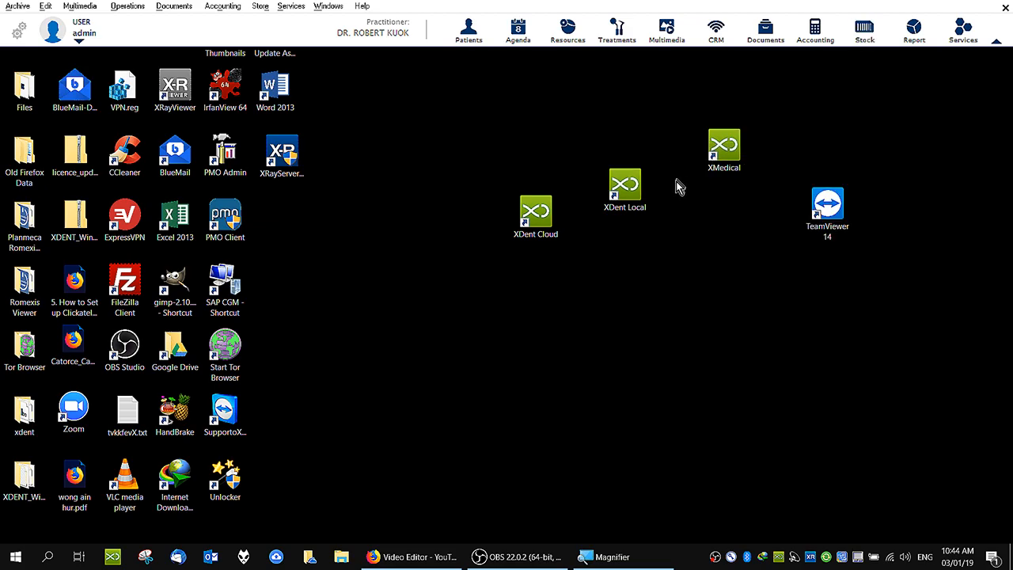
{"action": "left_click", "coordinate": [573, 306]}
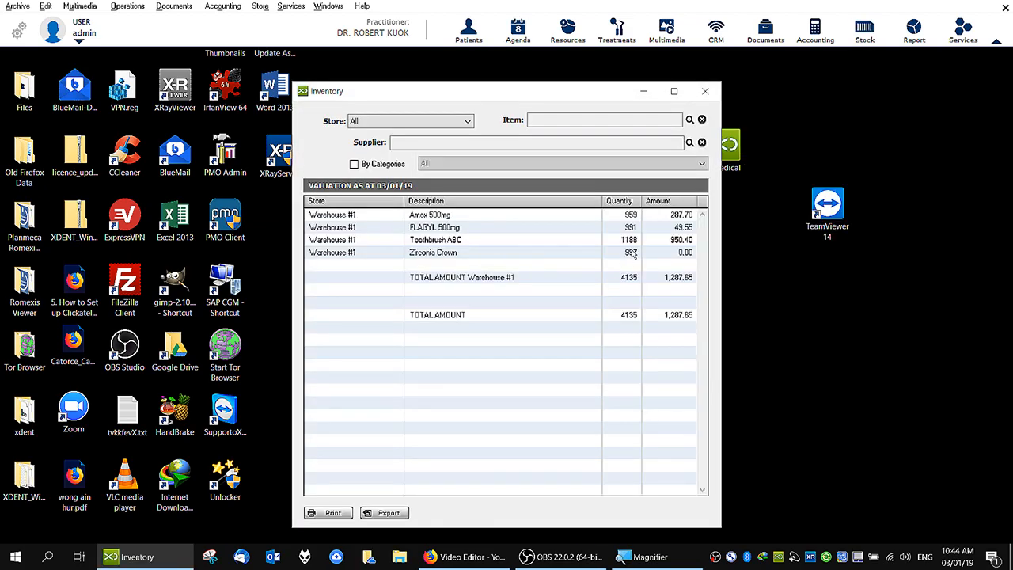
{"action": "left_click", "coordinate": [707, 92]}
Step: View the inventory stock level as at 03/01/19 with lots and due dates, and close it
{"action": "left_click", "coordinate": [862, 36]}
{"action": "mouse_move", "coordinate": [847, 154]}
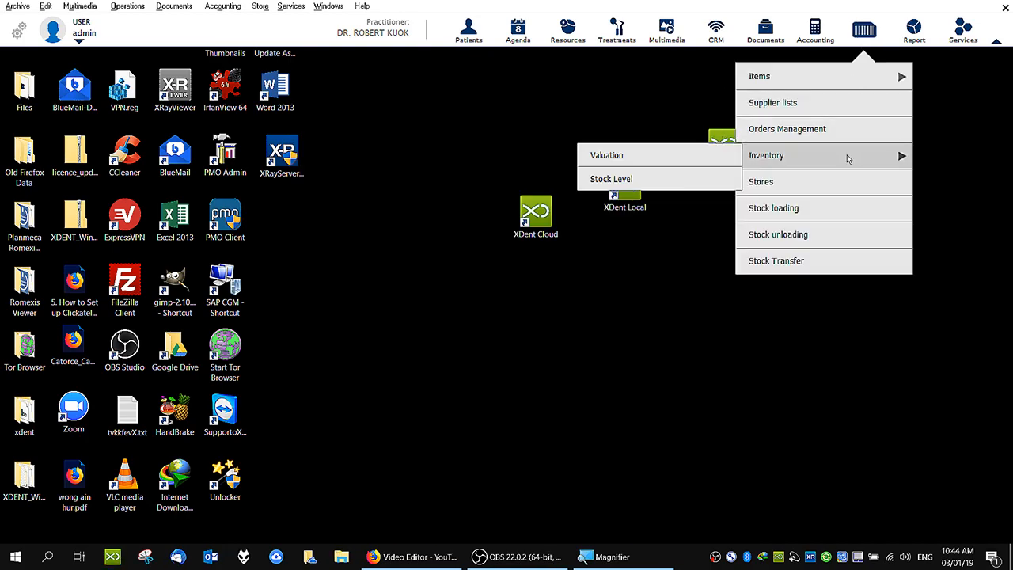
{"action": "left_click", "coordinate": [667, 179]}
{"action": "left_click", "coordinate": [587, 306]}
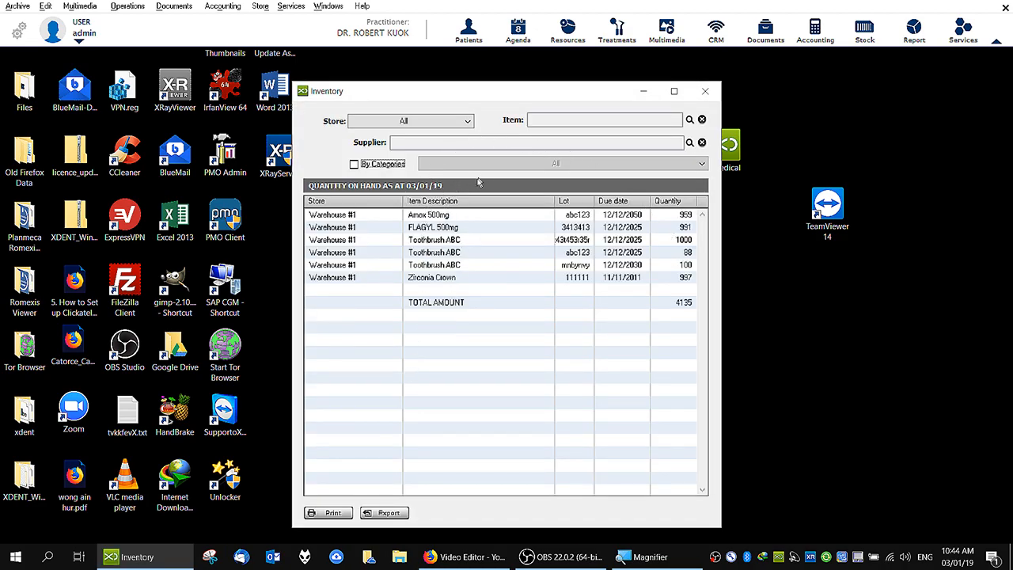
{"action": "left_click", "coordinate": [413, 191]}
{"action": "left_click", "coordinate": [705, 91]}
Step: Open the accounting reports and turn the All dates until option on and off again to check the available timespans
{"action": "left_click", "coordinate": [916, 37]}
{"action": "left_click", "coordinate": [922, 74]}
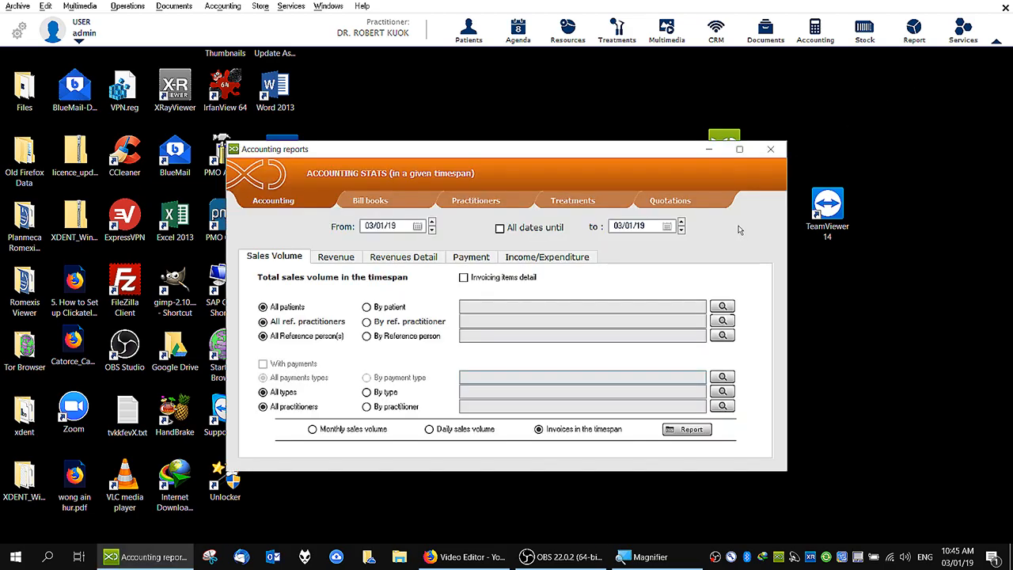
{"action": "left_click_drag", "start_coordinate": [565, 154], "coordinate": [674, 106]}
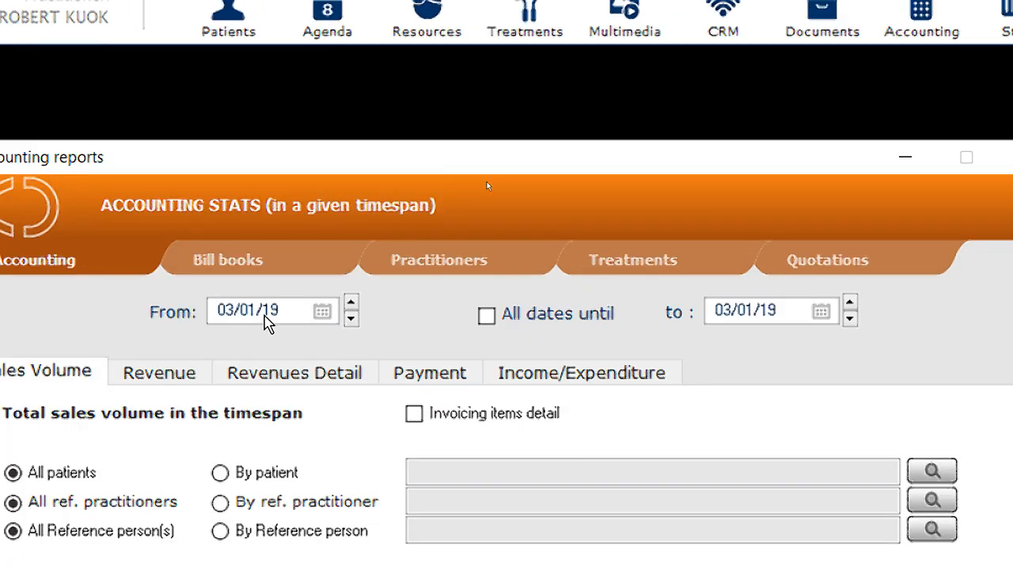
{"action": "left_click", "coordinate": [550, 319]}
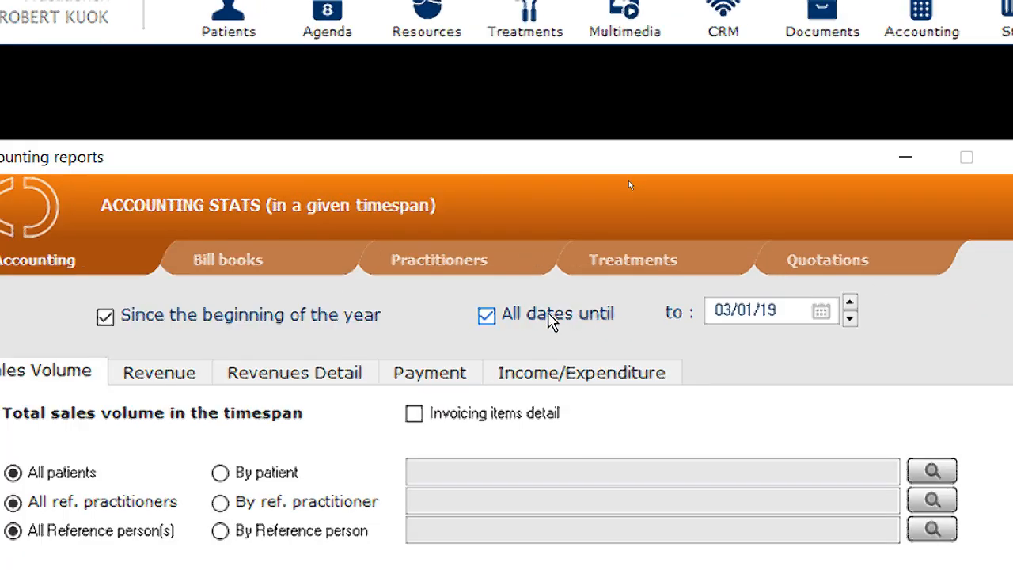
{"action": "left_click", "coordinate": [524, 320]}
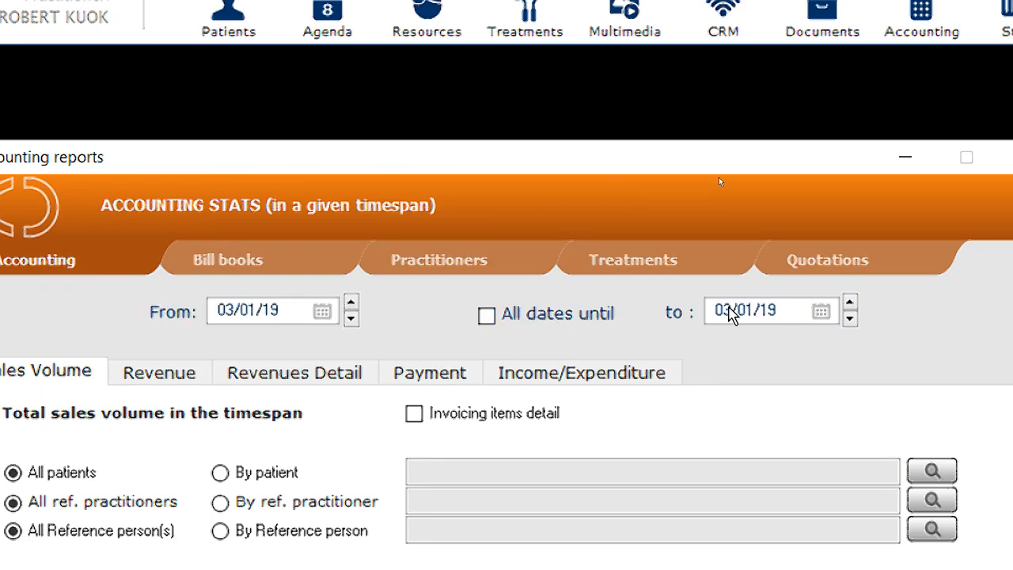
{"action": "left_click_drag", "start_coordinate": [527, 163], "coordinate": [603, 78]}
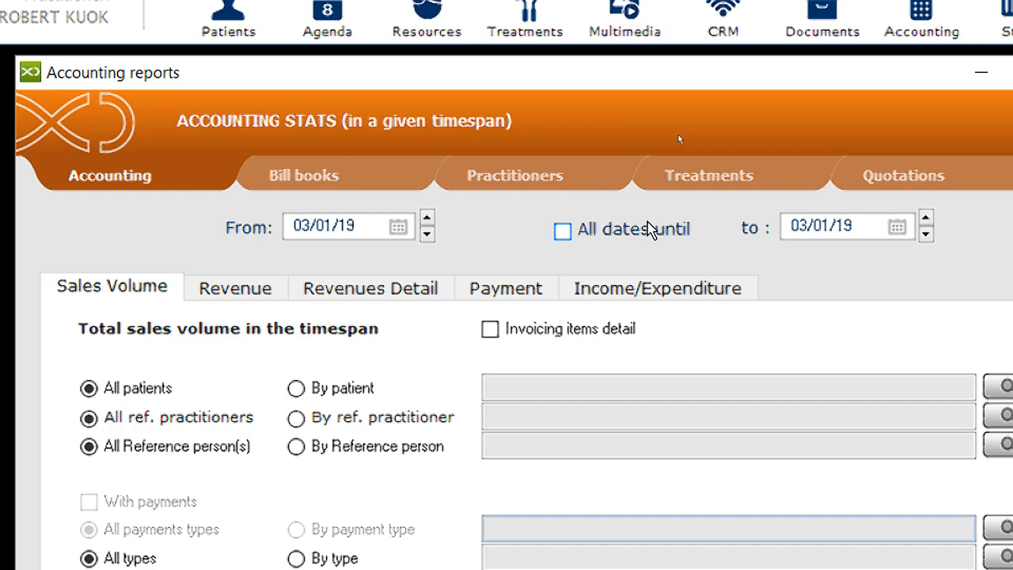
Step: Look through the accounting statistics for Sales Volume, Revenue, Revenues Detail, Payment and Income/Expenditure
{"action": "left_click", "coordinate": [236, 287]}
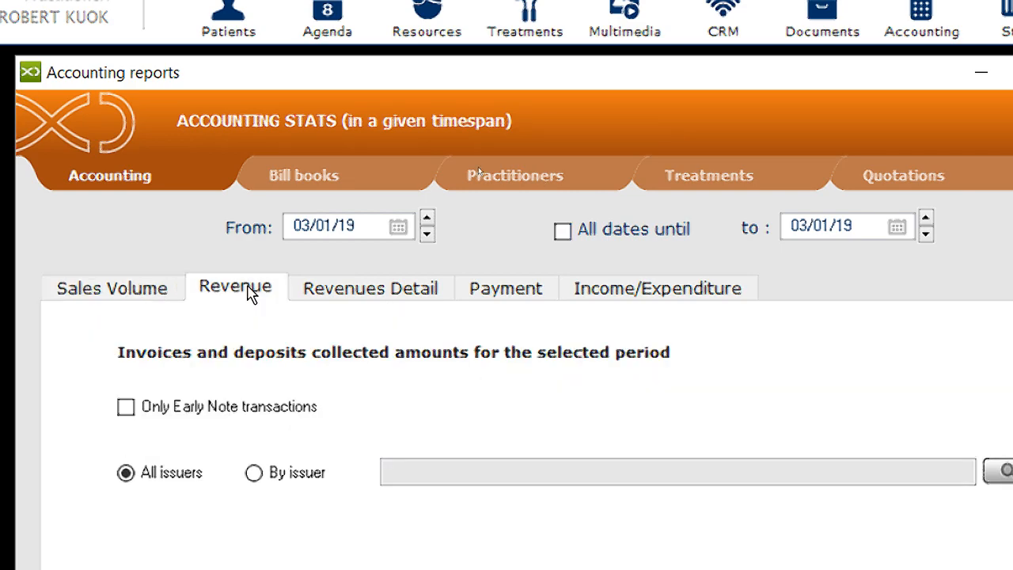
{"action": "left_click", "coordinate": [145, 295]}
{"action": "left_click", "coordinate": [237, 294]}
{"action": "left_click", "coordinate": [133, 301]}
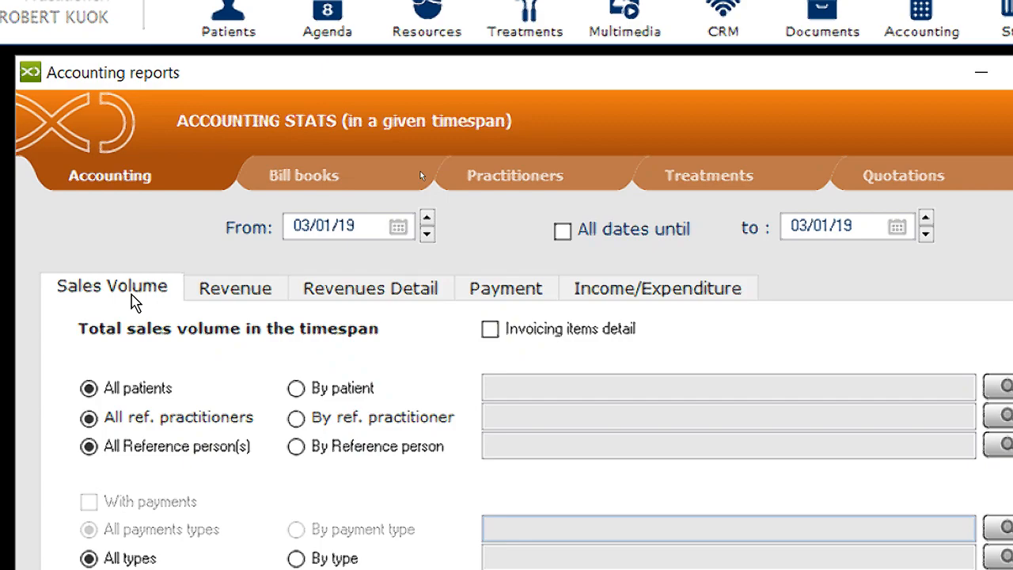
{"action": "left_click", "coordinate": [268, 298]}
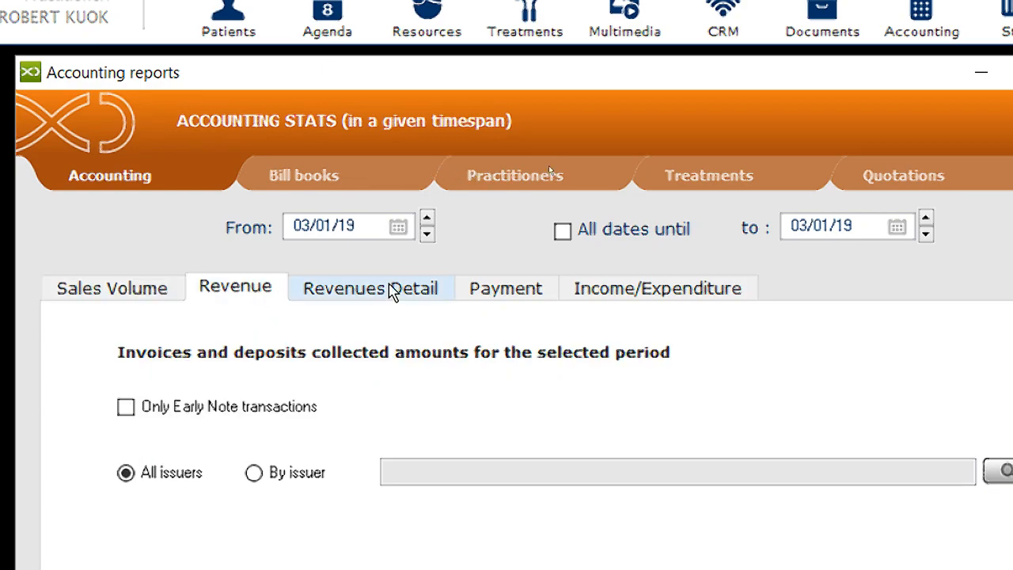
{"action": "left_click", "coordinate": [390, 291]}
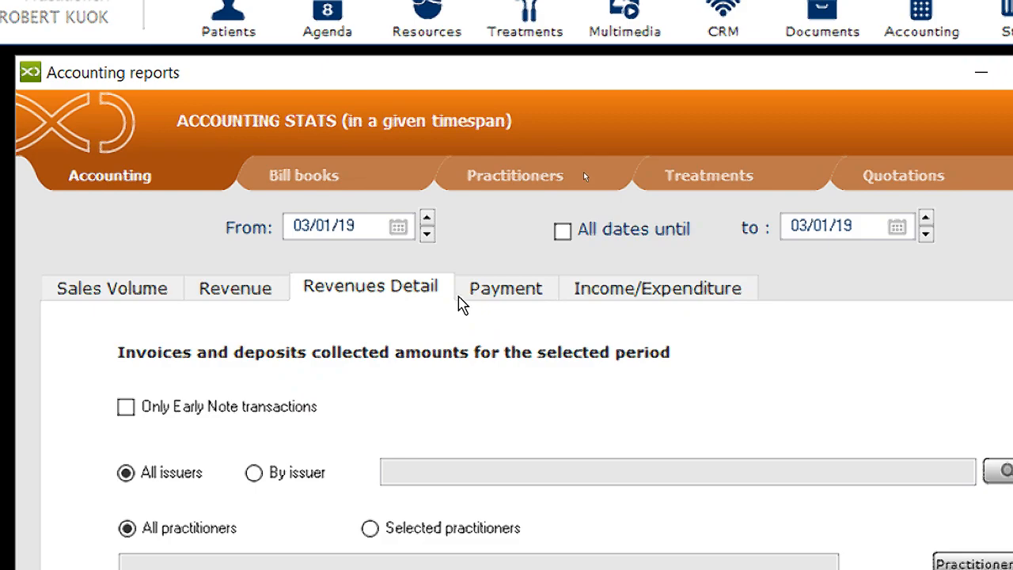
{"action": "left_click", "coordinate": [508, 290]}
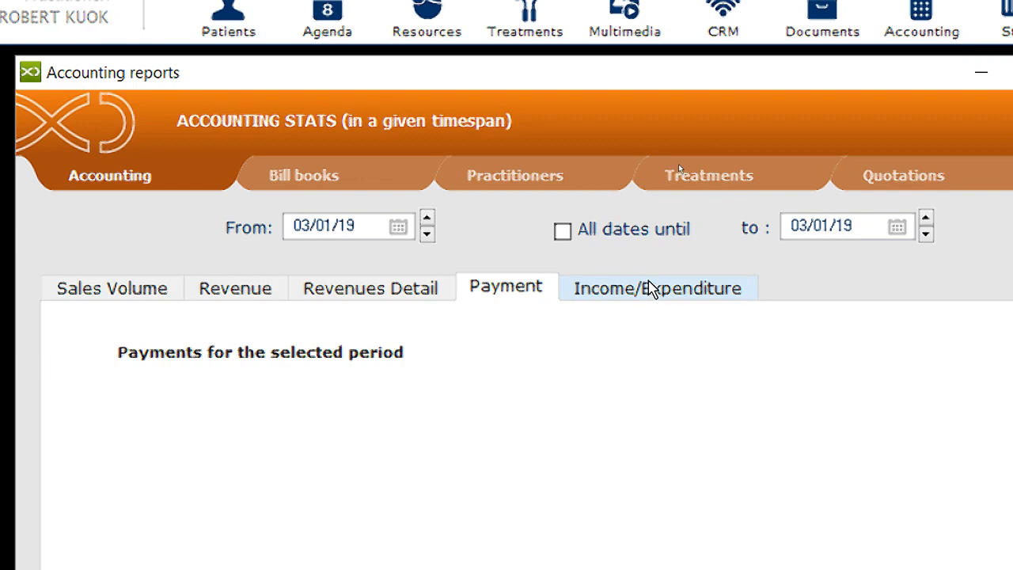
{"action": "left_click", "coordinate": [649, 288]}
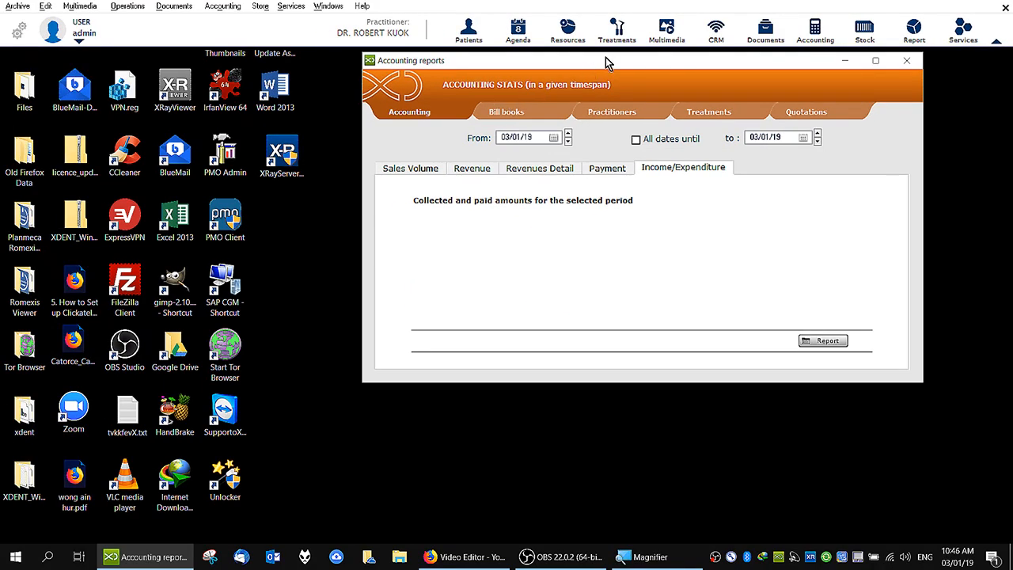
Step: Look through the practitioners statistics for treatments performed, daily output, treatments and quotas
{"action": "left_click_drag", "start_coordinate": [607, 63], "coordinate": [547, 131]}
{"action": "left_click", "coordinate": [564, 182]}
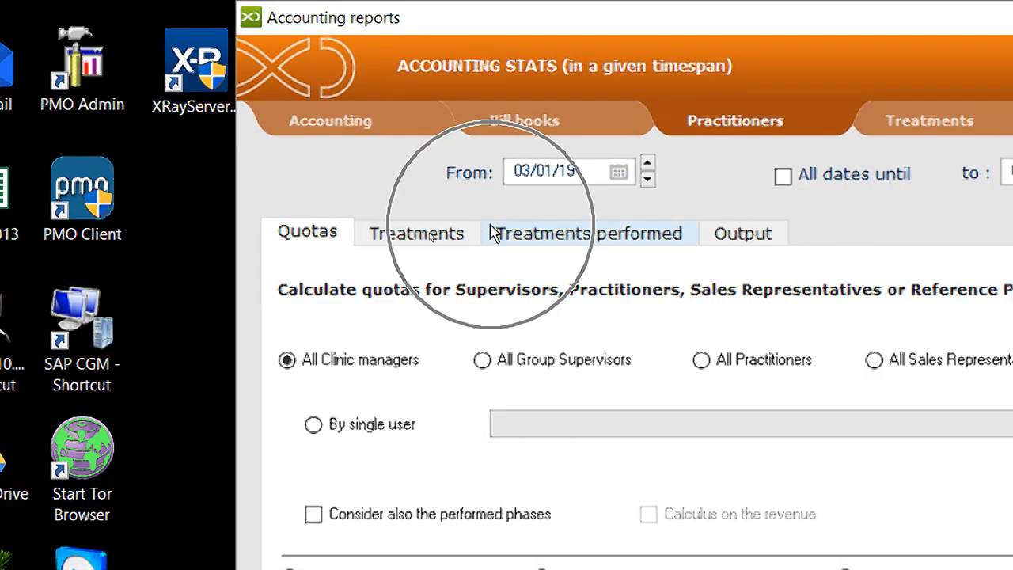
{"action": "left_click", "coordinate": [621, 235]}
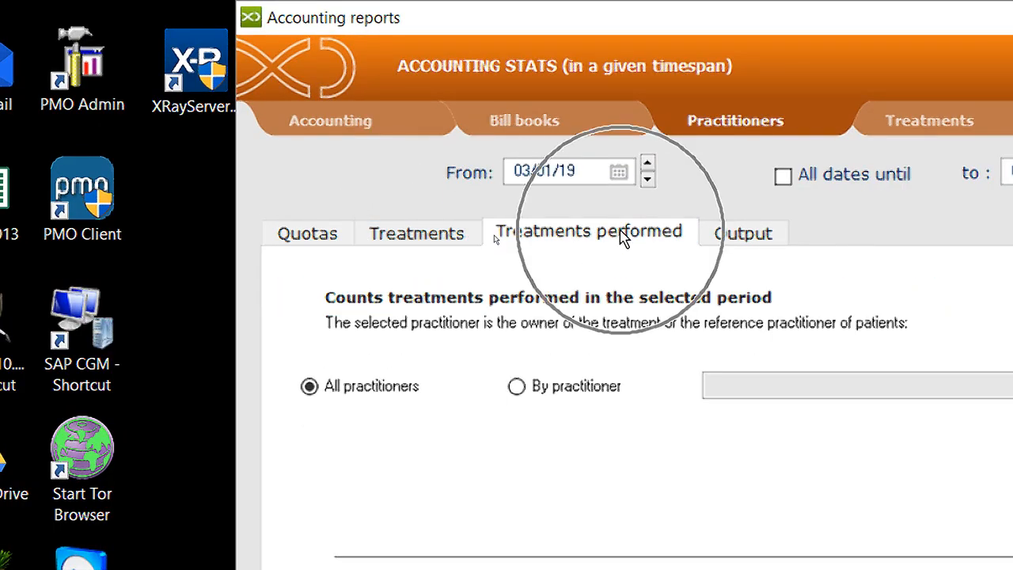
{"action": "left_click", "coordinate": [727, 235]}
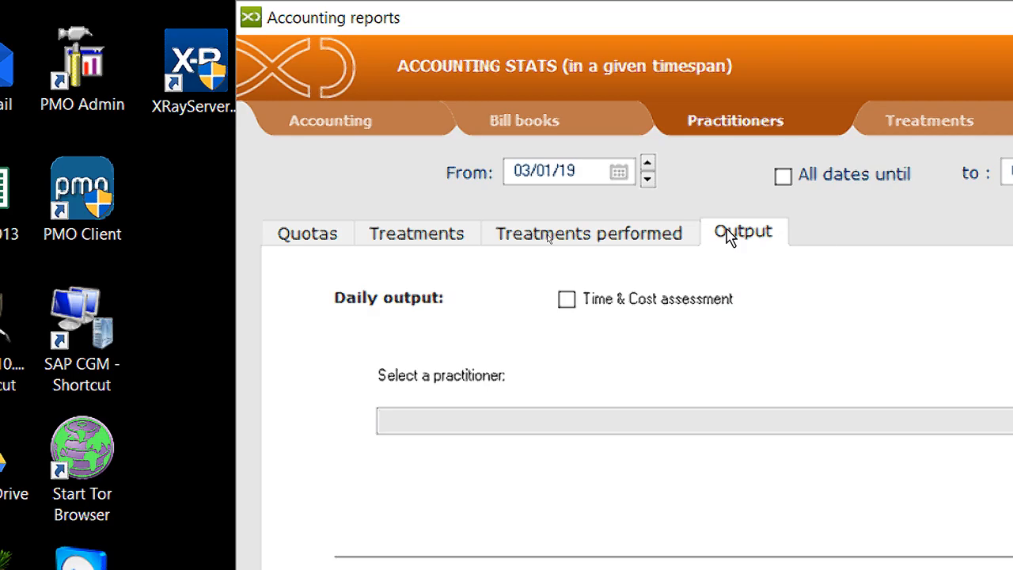
{"action": "left_click", "coordinate": [385, 238]}
{"action": "left_click", "coordinate": [348, 239]}
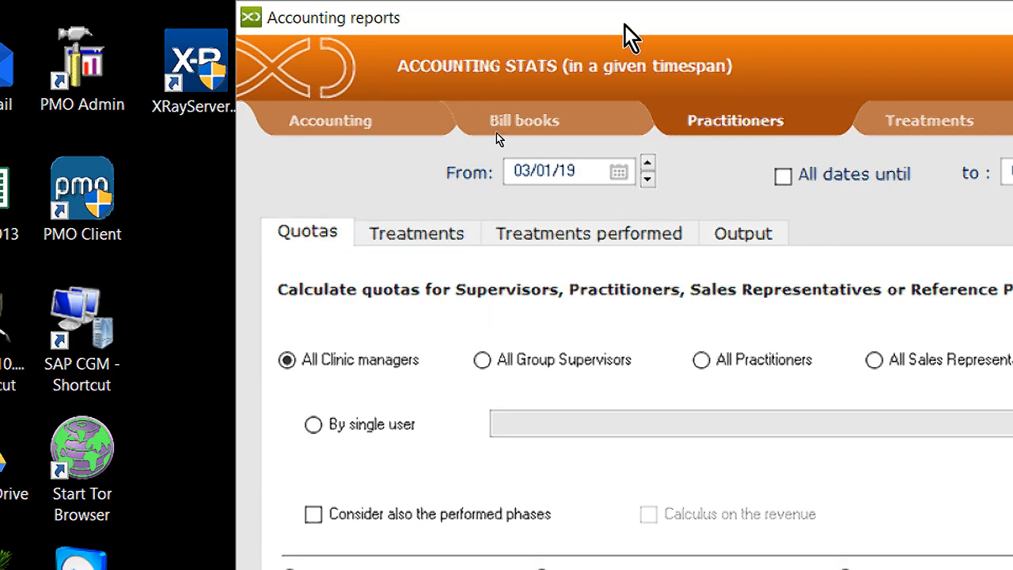
Step: View the quota report for all clinic managers, gross of costs, with All dates until 03/01/19 enabled, and close it
{"action": "key", "text": "super+minus"}
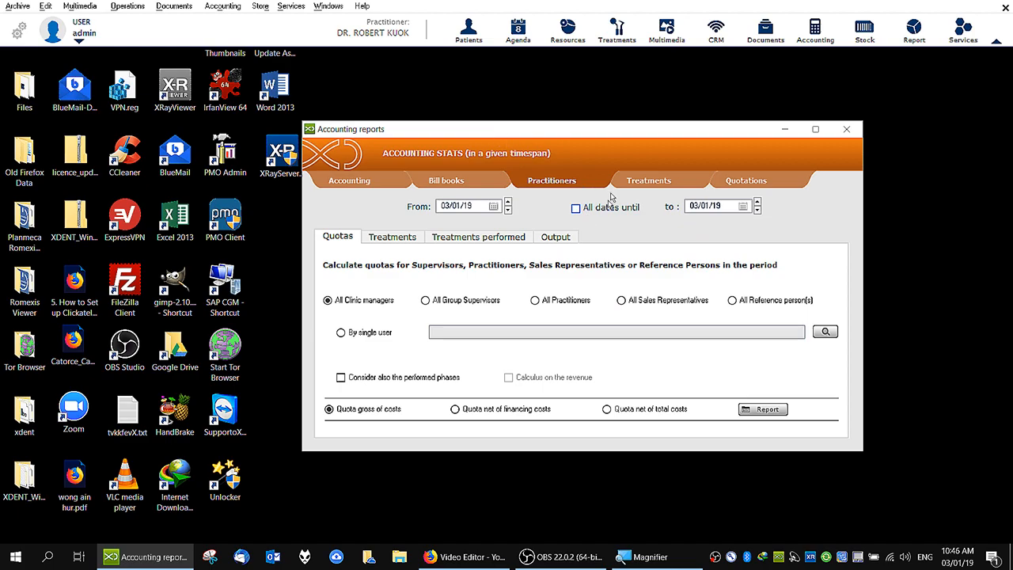
{"action": "left_click_drag", "start_coordinate": [622, 127], "coordinate": [604, 173]}
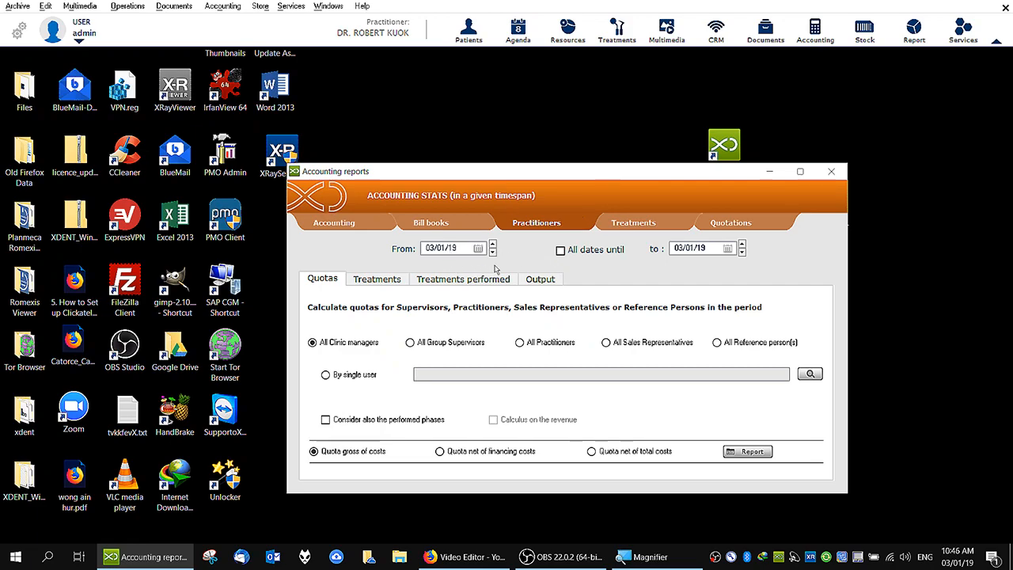
{"action": "left_click", "coordinate": [562, 251]}
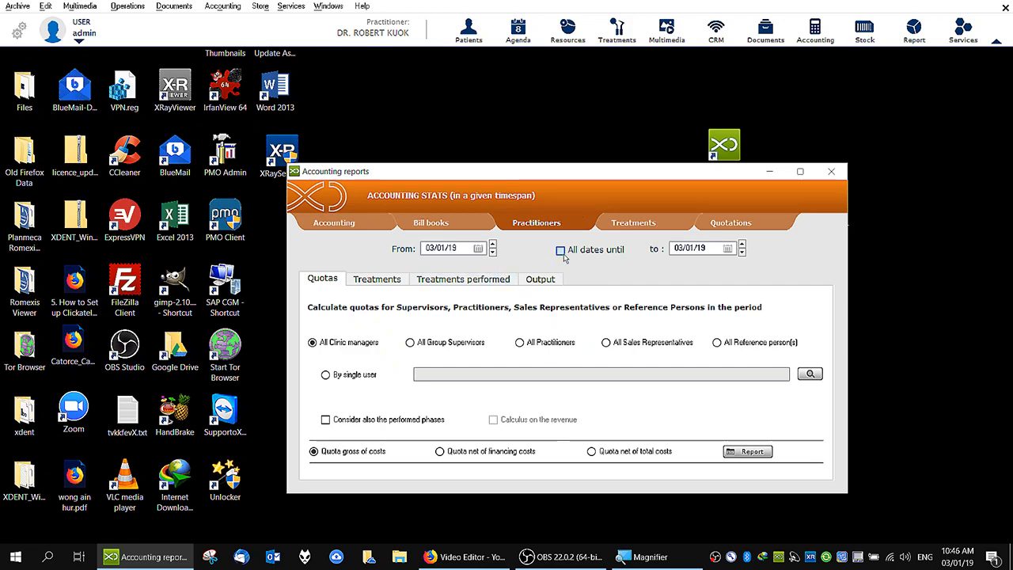
{"action": "left_click", "coordinate": [624, 453]}
{"action": "left_click", "coordinate": [744, 451]}
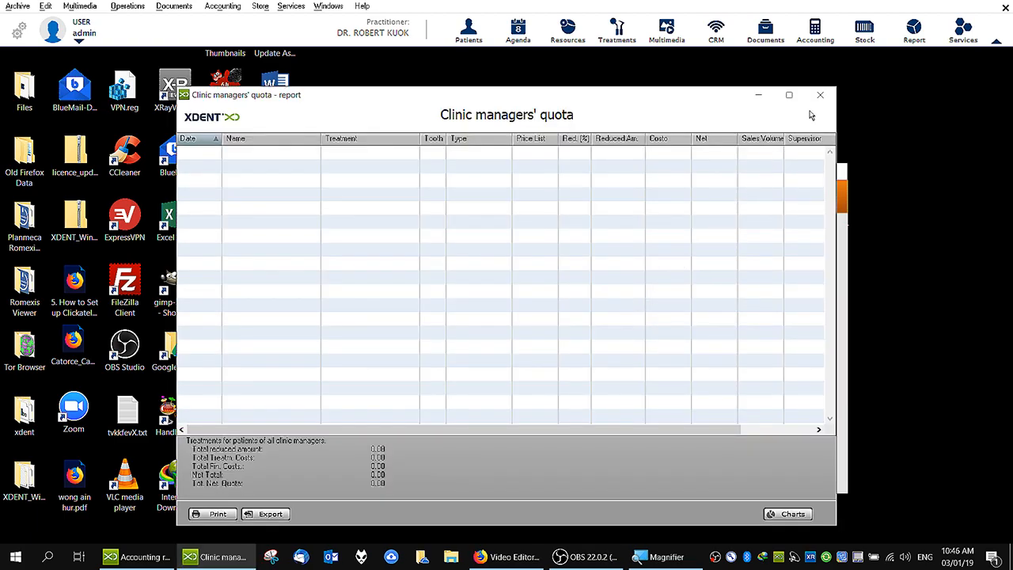
{"action": "left_click", "coordinate": [818, 95]}
Step: Turn off Since the beginning of the year, view the clinic managers' quota report net of total costs, and close it
{"action": "left_click", "coordinate": [396, 281]}
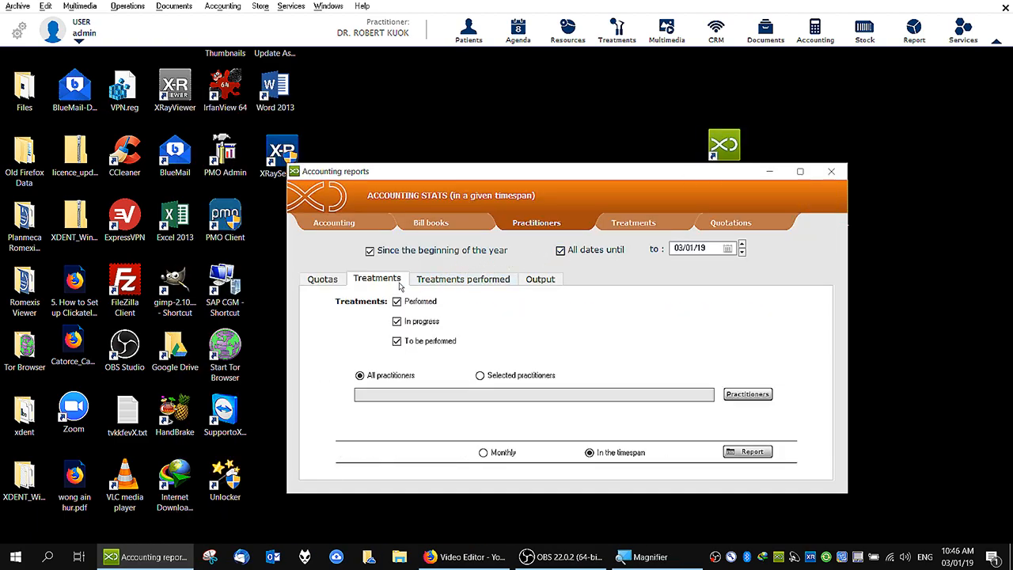
{"action": "left_click", "coordinate": [532, 253]}
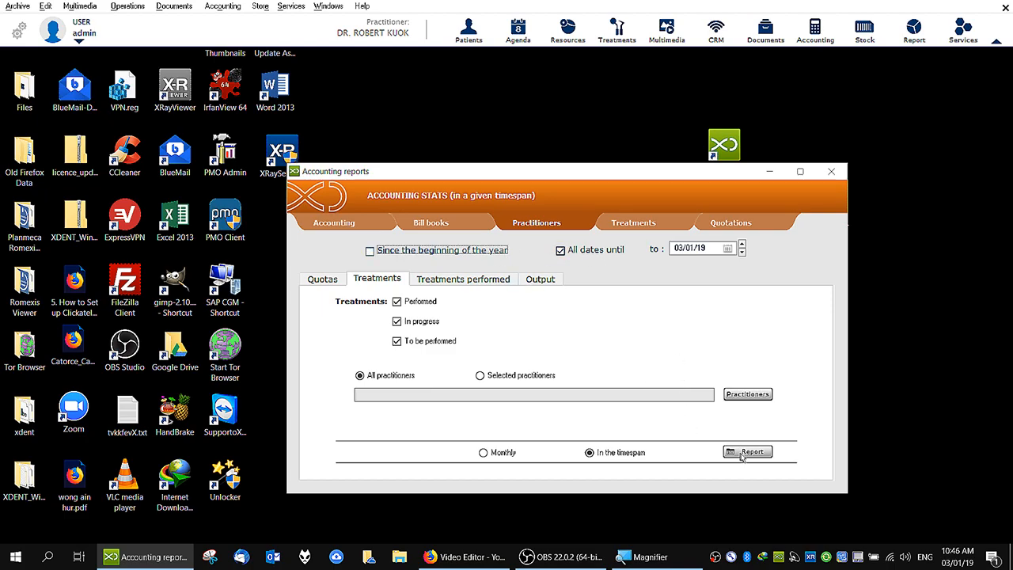
{"action": "left_click", "coordinate": [322, 278]}
{"action": "left_click", "coordinate": [645, 451]}
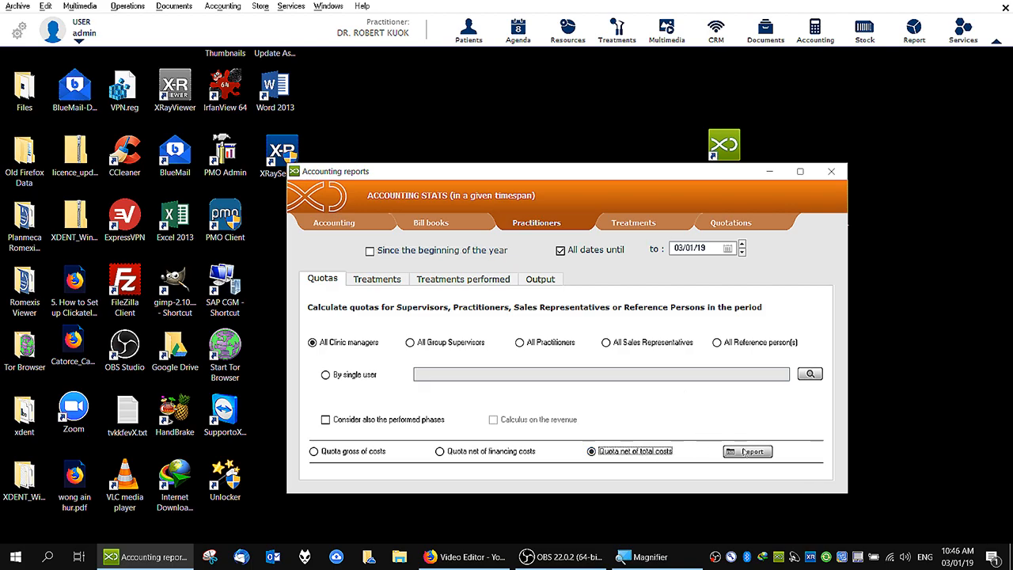
{"action": "left_click", "coordinate": [745, 453]}
{"action": "left_click", "coordinate": [603, 360]}
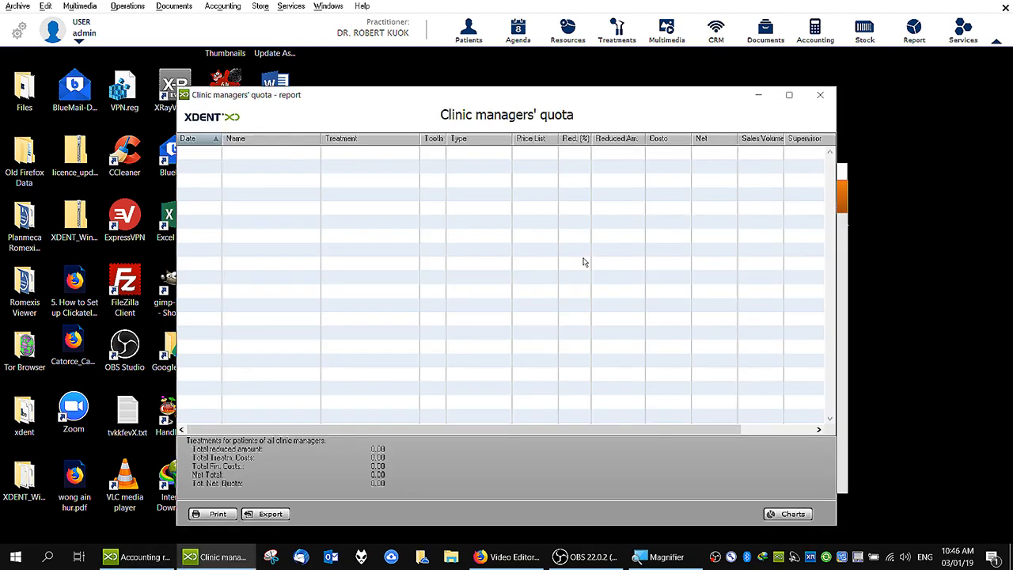
{"action": "left_click", "coordinate": [819, 95]}
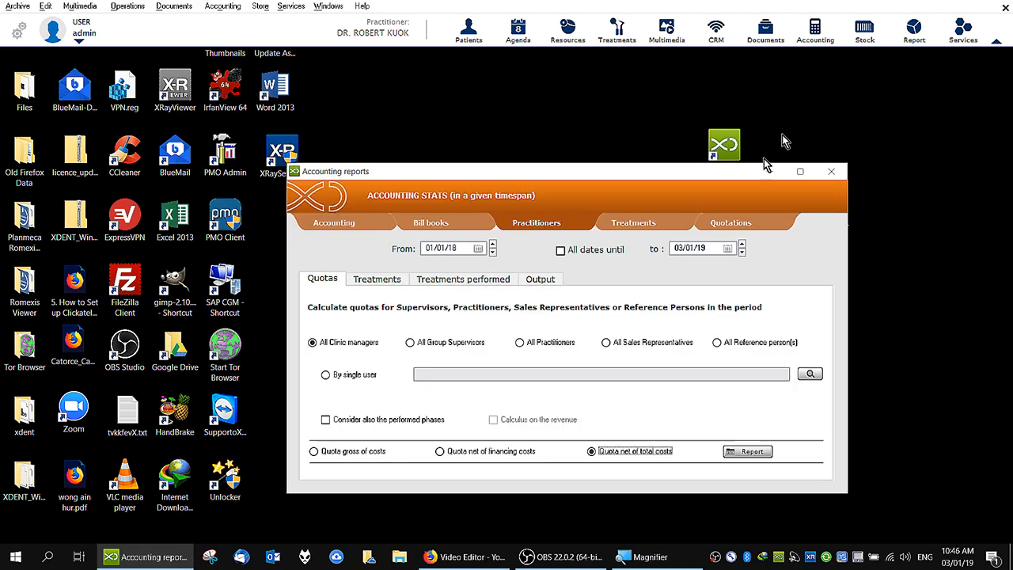
Step: View the treatments report of all practitioners for all dates until 03/01/19 and look through its columns
{"action": "left_click", "coordinate": [383, 280]}
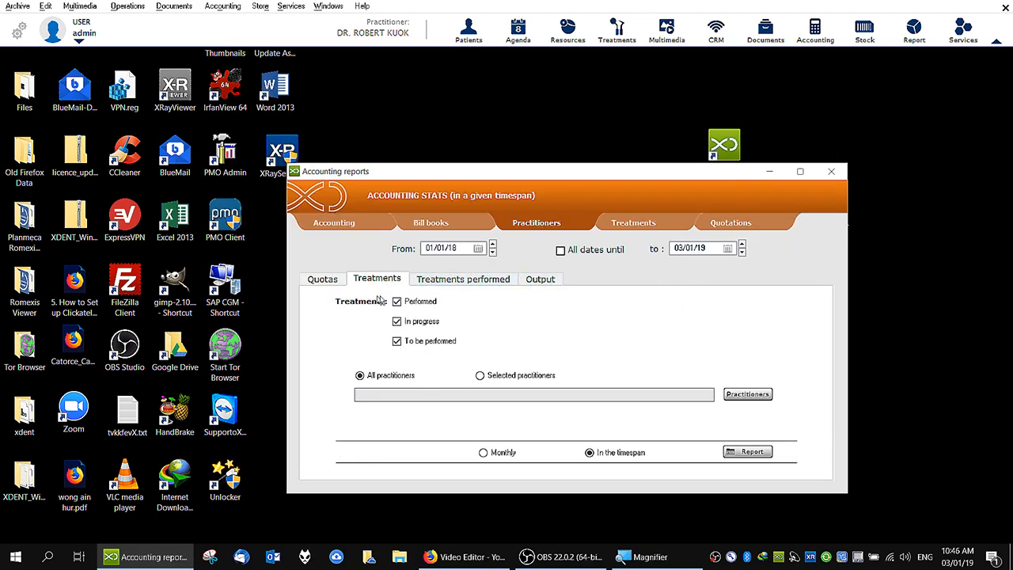
{"action": "left_click", "coordinate": [560, 250]}
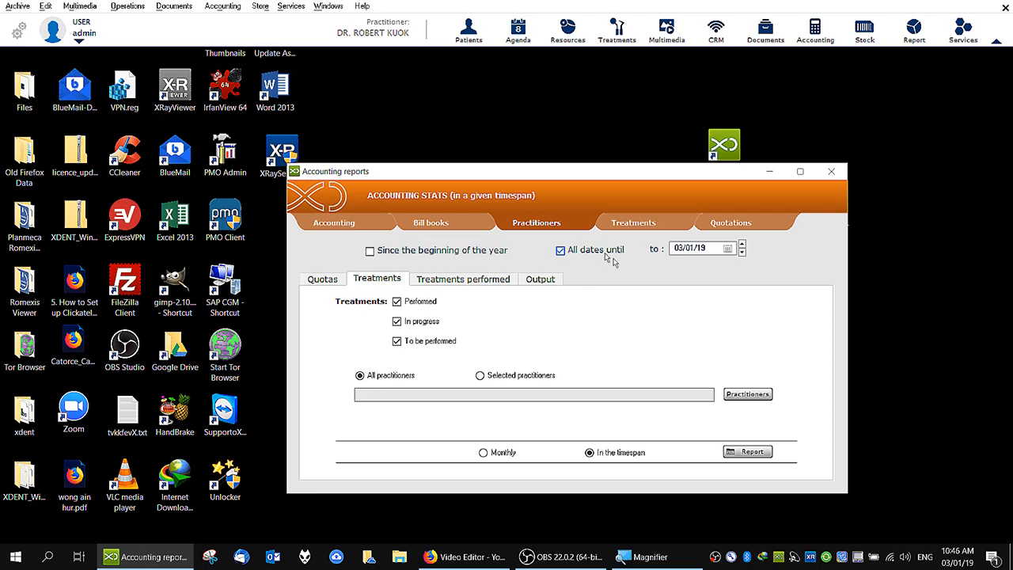
{"action": "left_click", "coordinate": [752, 451]}
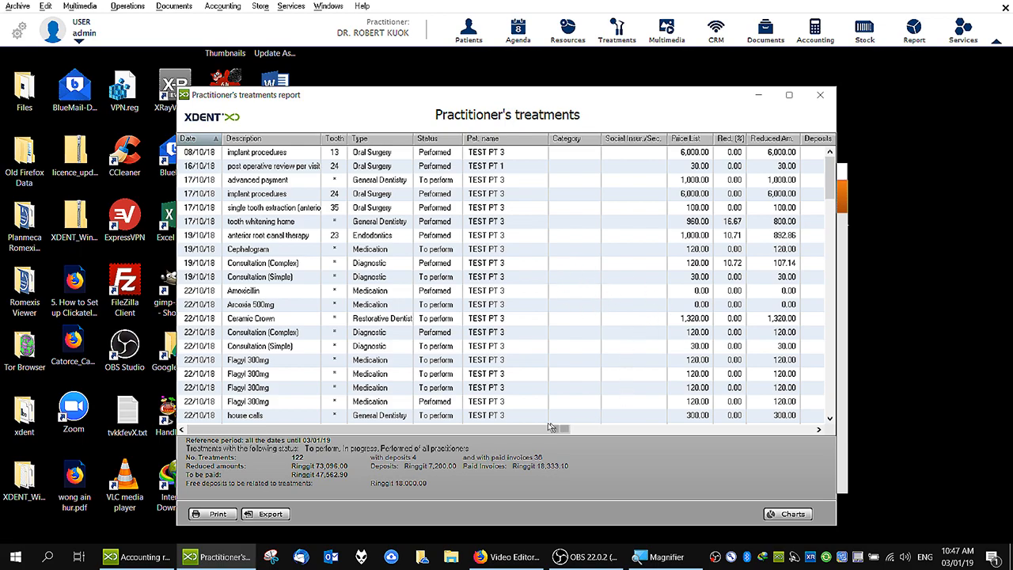
{"action": "scroll", "coordinate": [559, 428], "scroll_direction": "right", "scroll_amount": 5}
{"action": "scroll", "coordinate": [566, 436], "scroll_direction": "left", "scroll_amount": 2}
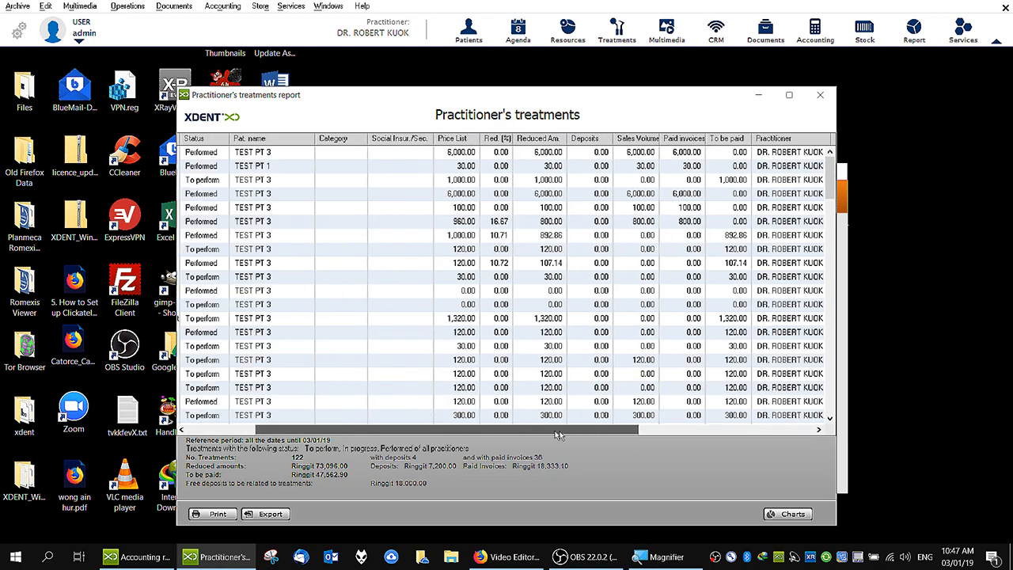
{"action": "scroll", "coordinate": [567, 436], "scroll_direction": "left", "scroll_amount": 3}
Step: Check the data export formats for the practitioners' treatments report without exporting, and close the report and the accounting reports
{"action": "left_click", "coordinate": [269, 514]}
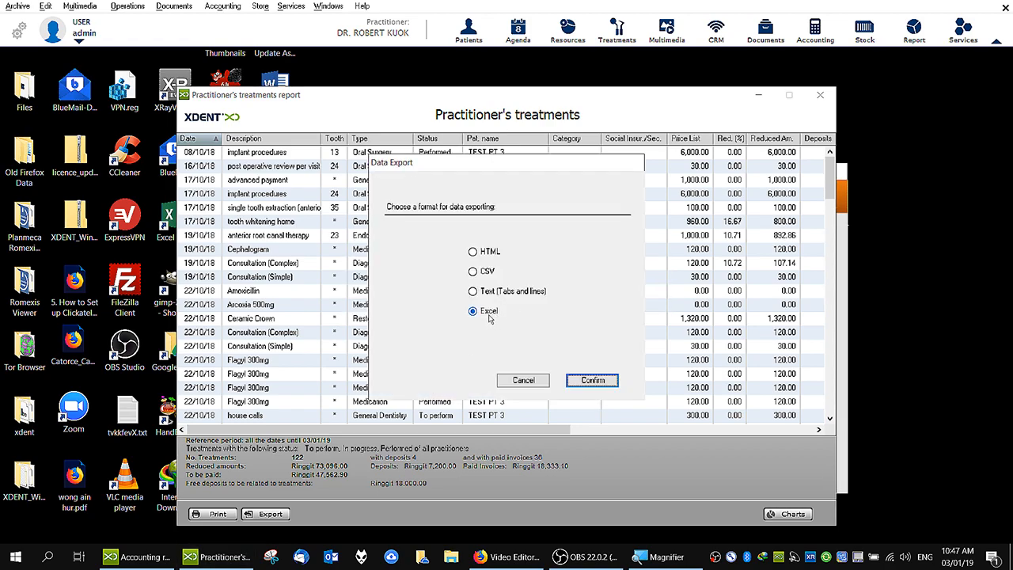
{"action": "left_click", "coordinate": [523, 381]}
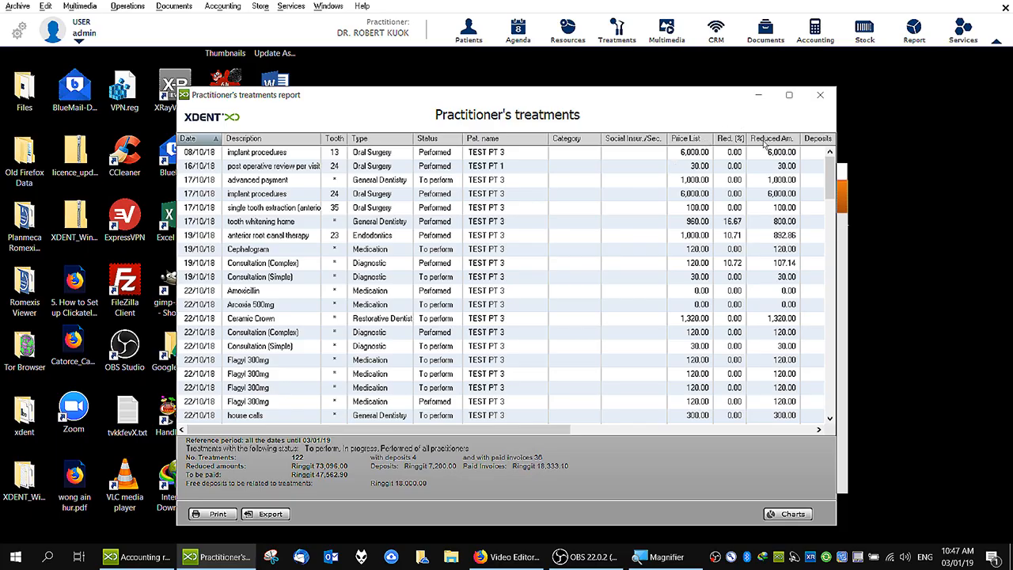
{"action": "left_click", "coordinate": [819, 94]}
{"action": "left_click", "coordinate": [828, 164]}
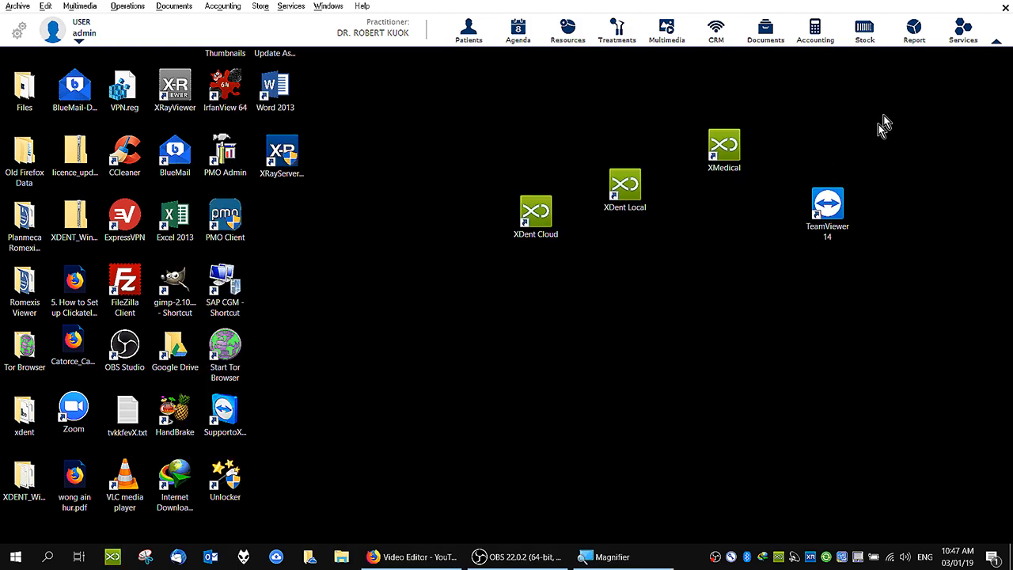
Step: View the Xchat message window and the Xinfo configuration from the services, closing each one
{"action": "left_click", "coordinate": [963, 30]}
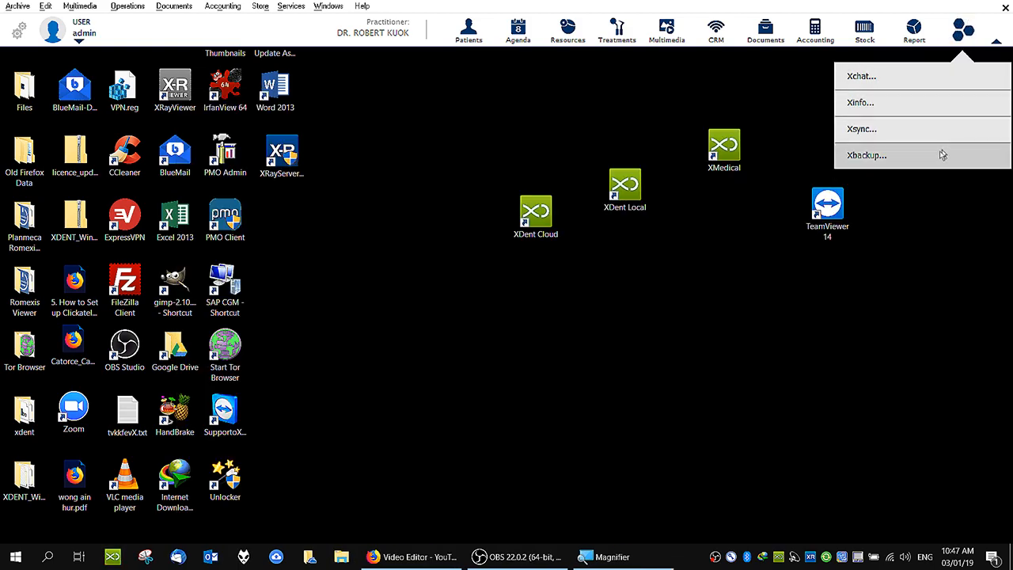
{"action": "left_click", "coordinate": [930, 82]}
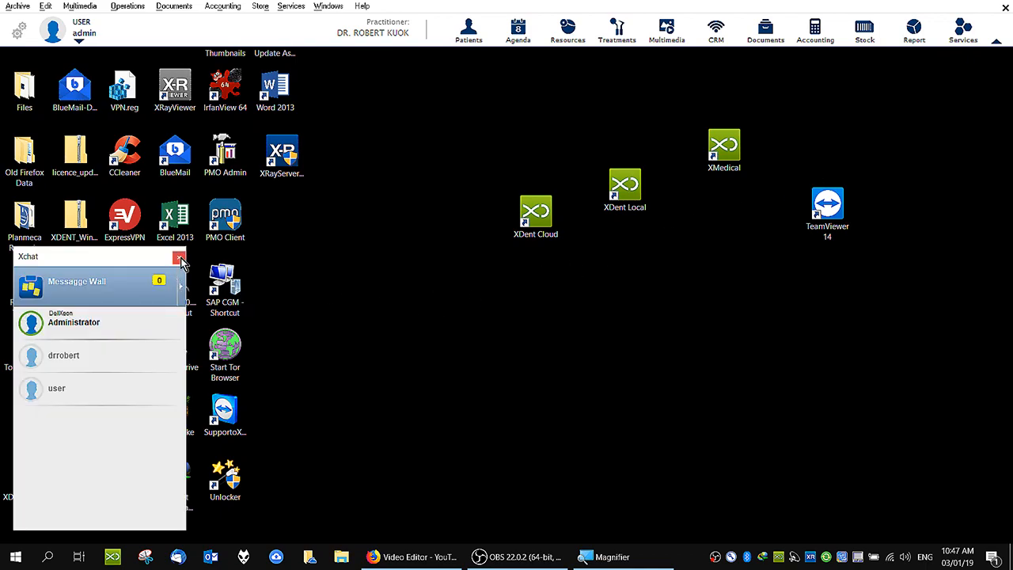
{"action": "left_click", "coordinate": [180, 258]}
{"action": "left_click", "coordinate": [962, 31]}
{"action": "left_click", "coordinate": [943, 103]}
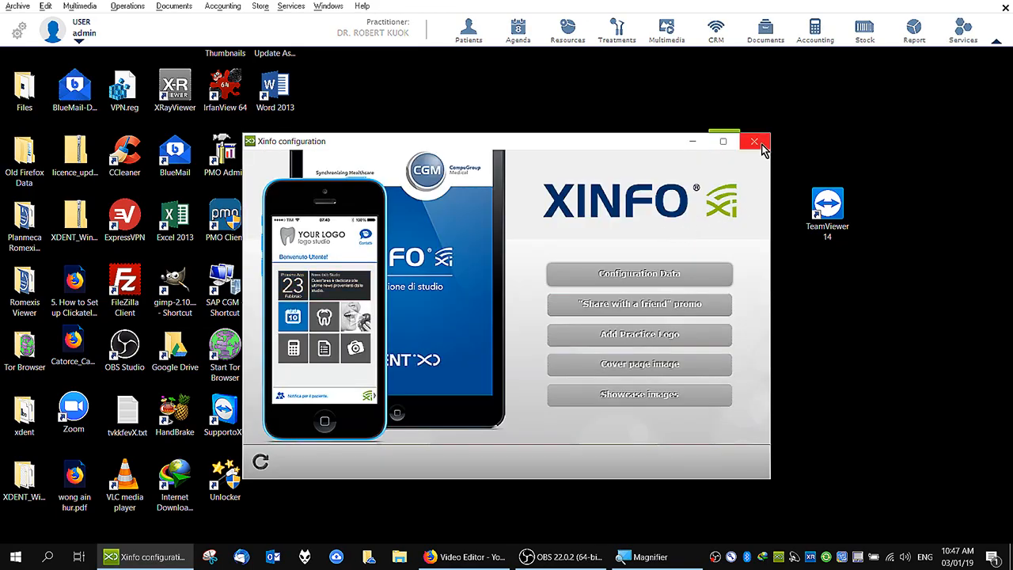
{"action": "left_click", "coordinate": [755, 142]}
Step: View the Xsync remote synchronization and Xbackup remote backup services, closing each one
{"action": "left_click", "coordinate": [960, 31]}
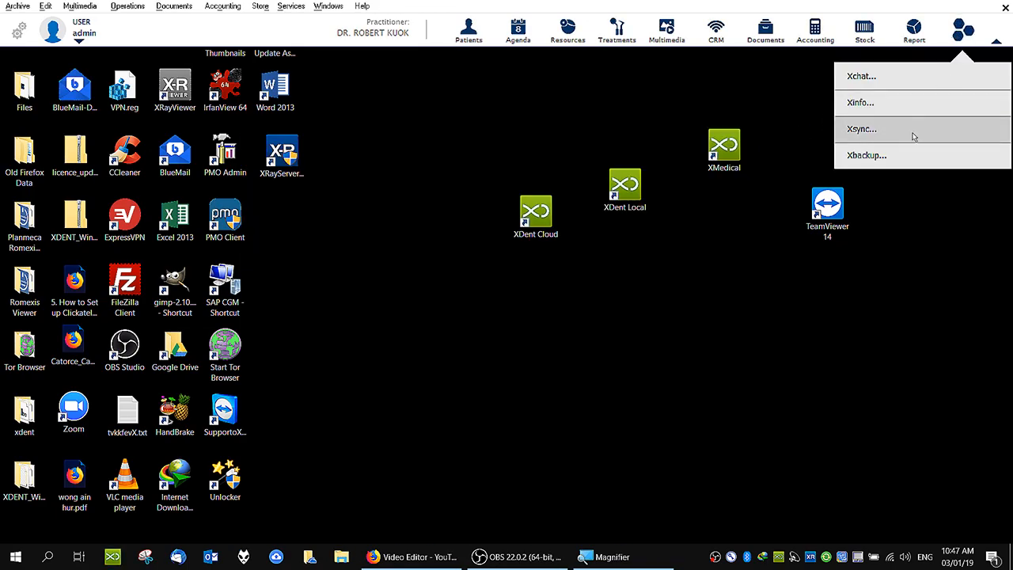
{"action": "left_click", "coordinate": [913, 130]}
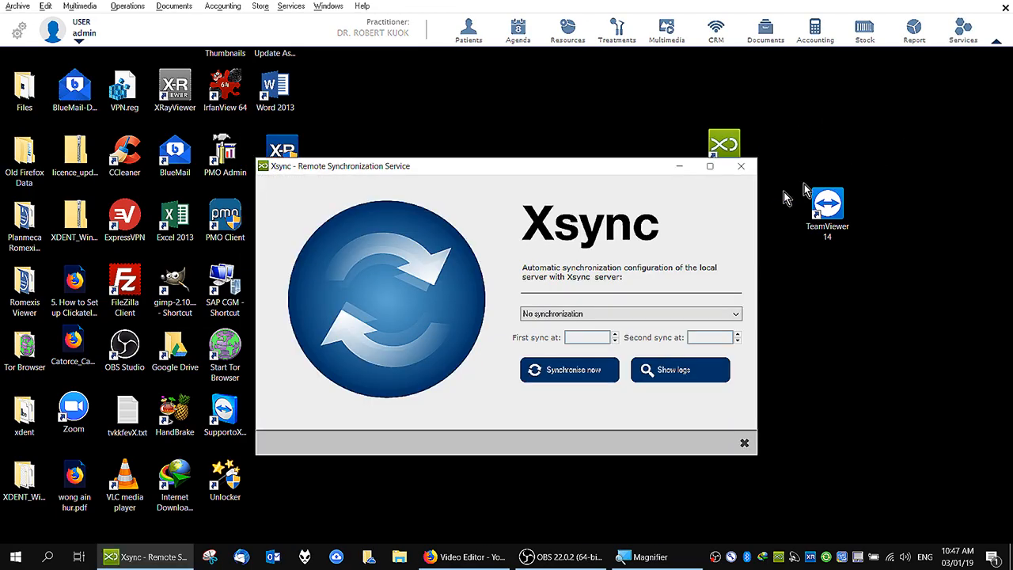
{"action": "left_click", "coordinate": [740, 166]}
{"action": "left_click", "coordinate": [962, 32]}
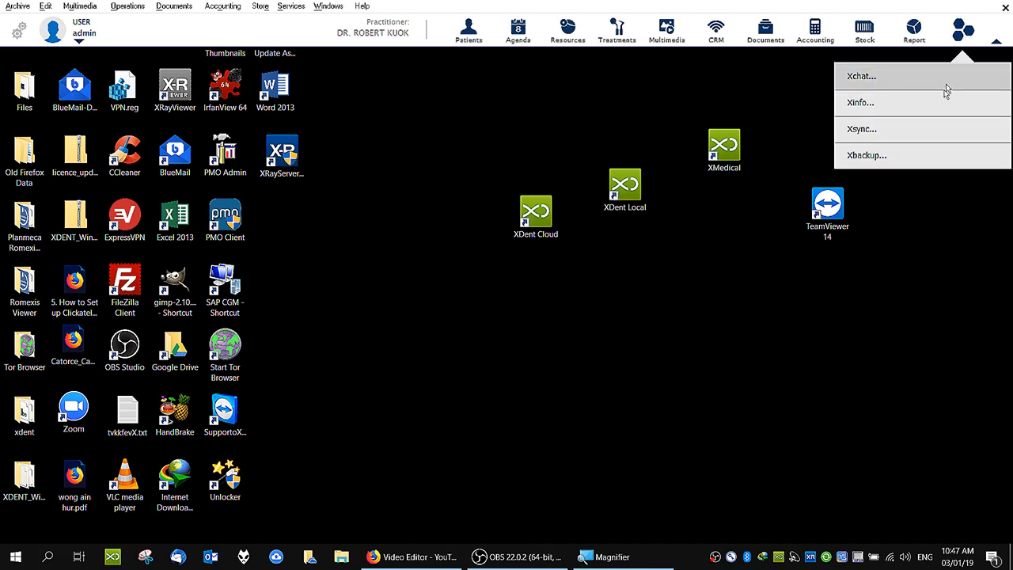
{"action": "left_click", "coordinate": [913, 156]}
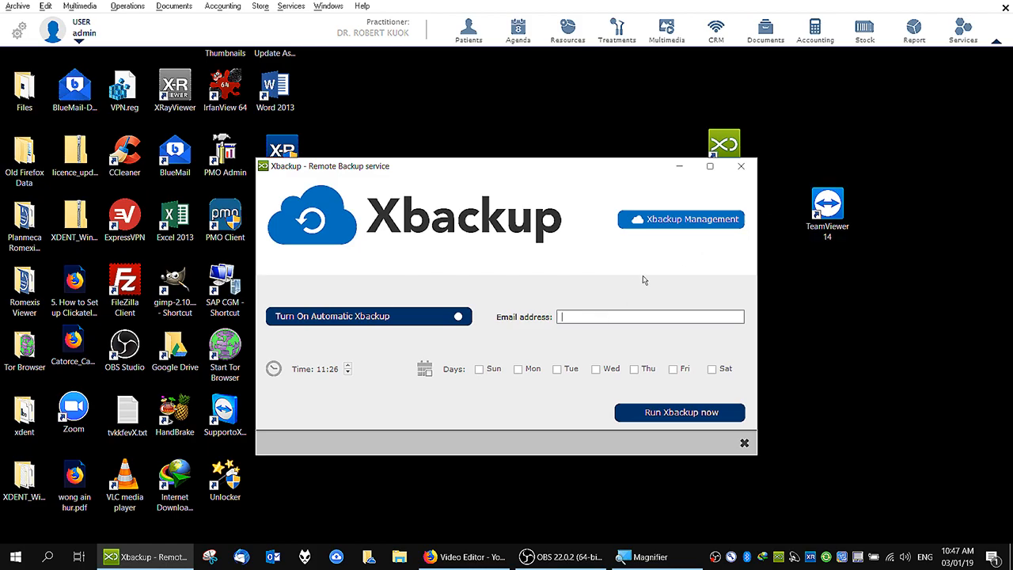
{"action": "left_click", "coordinate": [741, 167]}
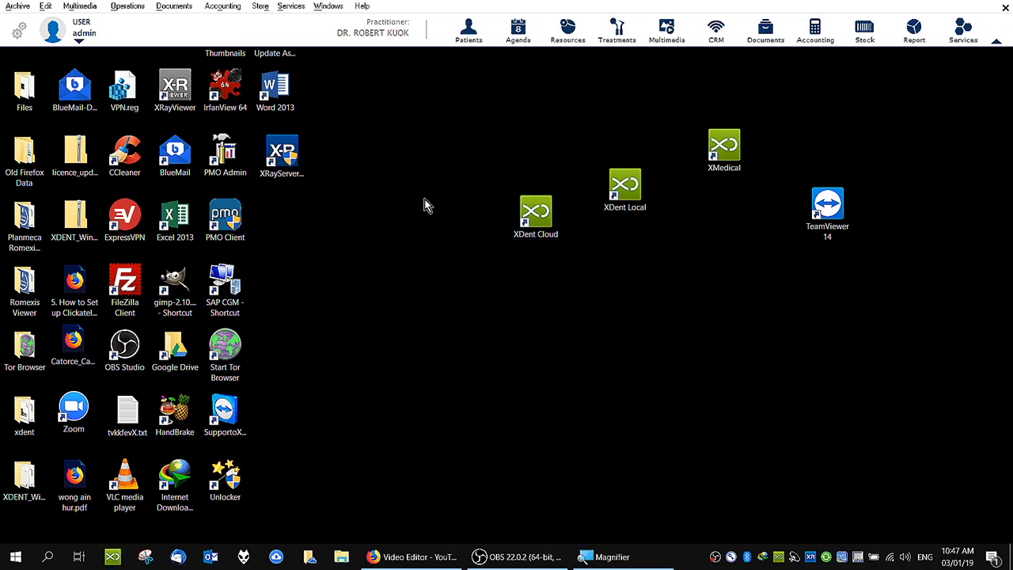